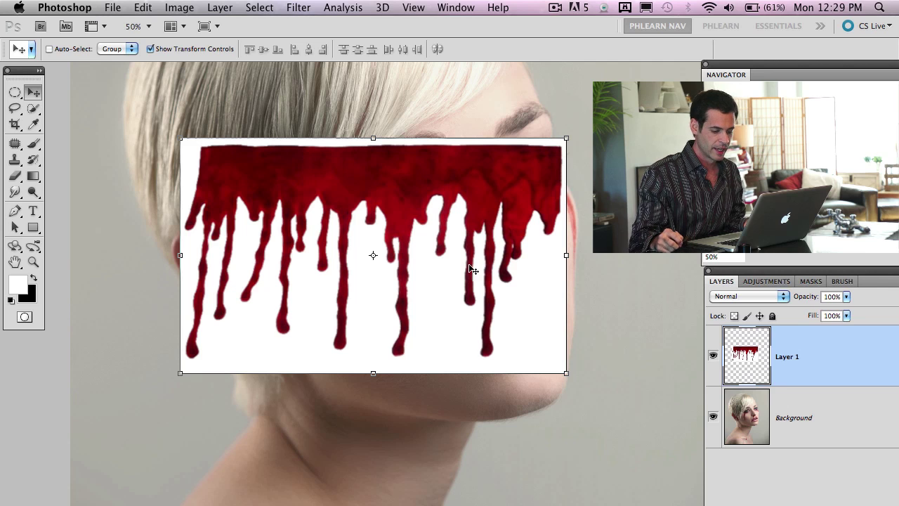
- Hide the blood-drip layer and select the Background layer
click(712, 355)
drag(456, 336, 473, 282)
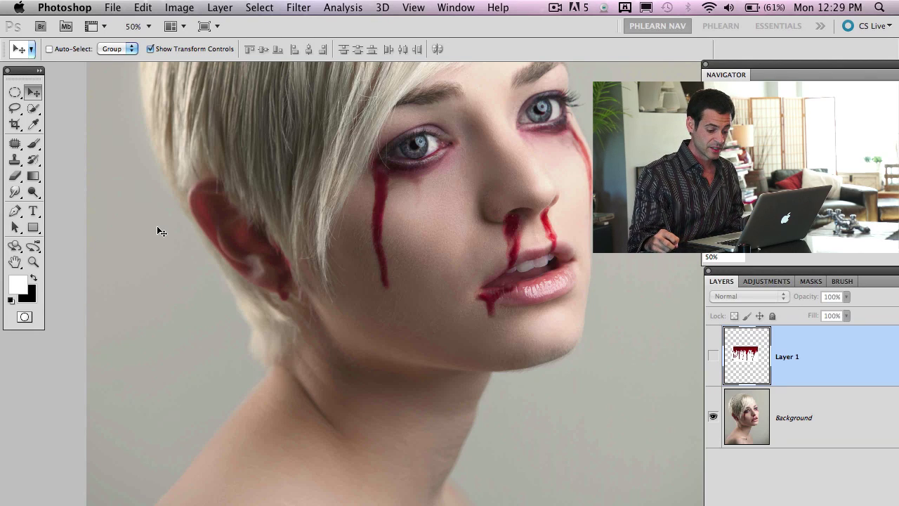
click(817, 444)
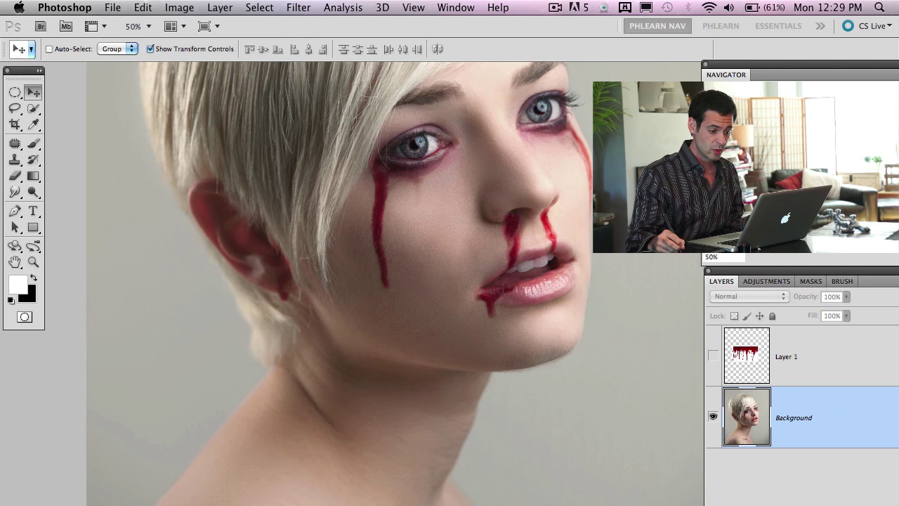
- Arrange the panel group so its layer controls are fully accessible and add an empty layer directly above the Background
drag(788, 63, 671, 64)
mouse_move(714, 271)
mouse_down()
mouse_move(709, 261)
mouse_move(721, 261)
mouse_up()
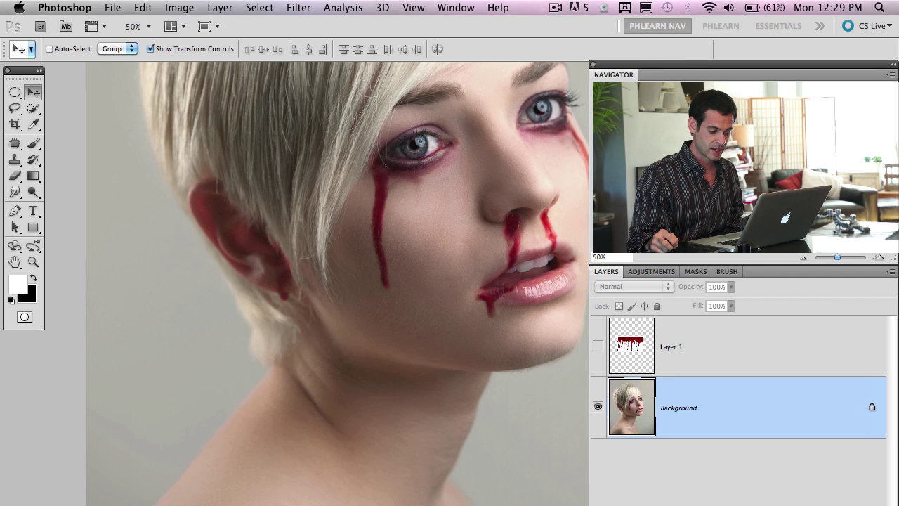
drag(896, 503, 889, 460)
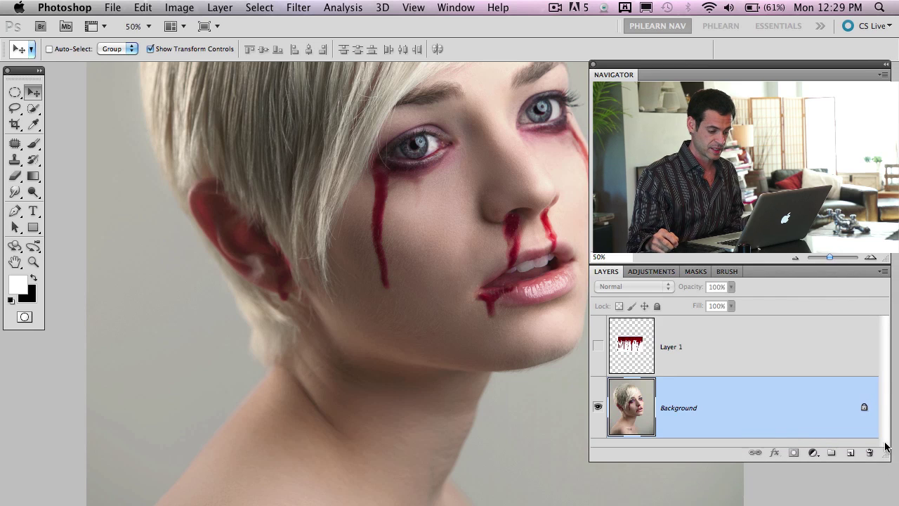
click(850, 453)
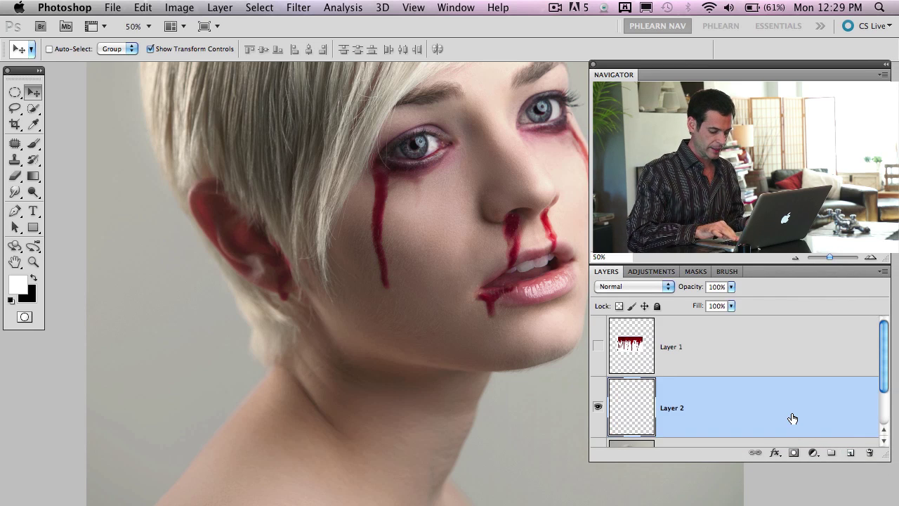
- Choose a bright red foreground (H 0, S 100, B 89) for the Brush in Multiply mode and paint a spot on the cheek
key(super+alt+0)
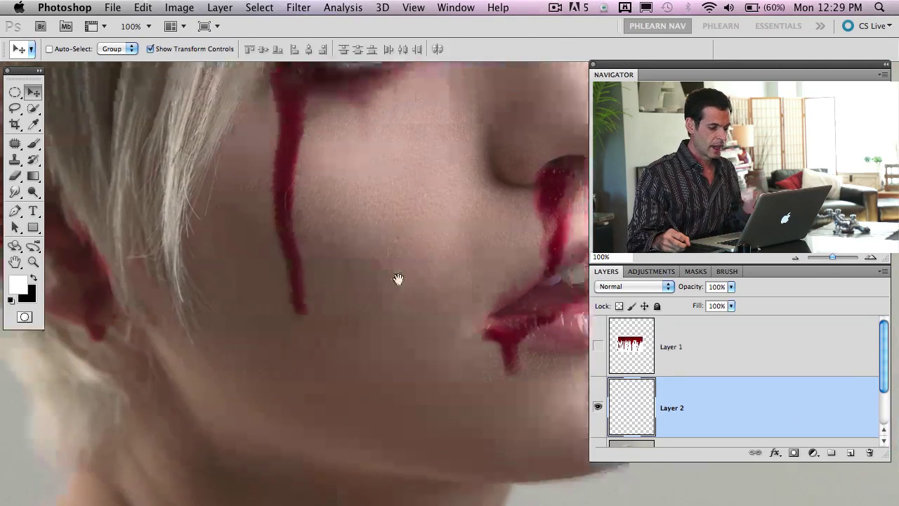
drag(398, 278, 356, 328)
key(b)
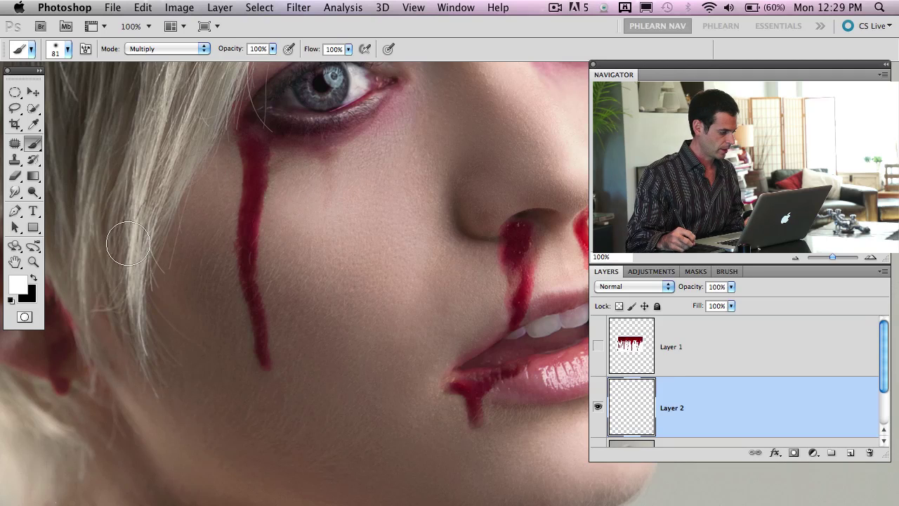
click(18, 284)
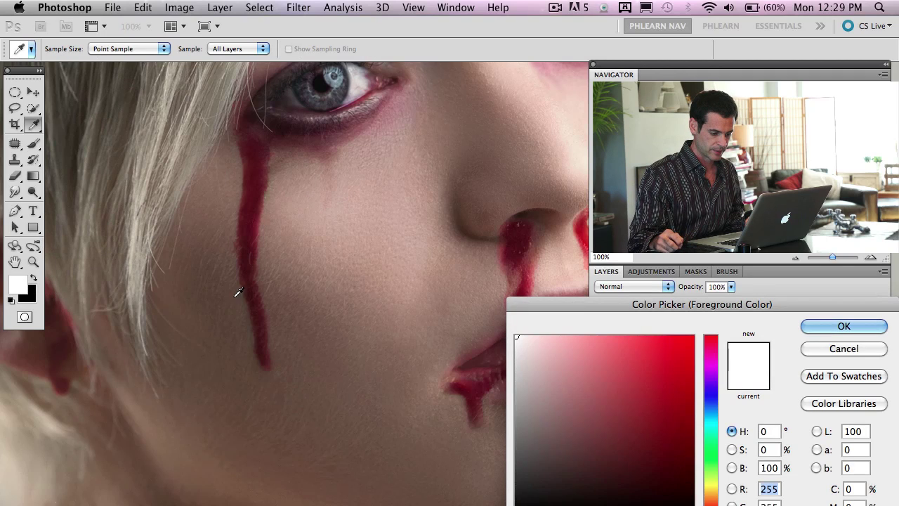
drag(652, 375, 693, 355)
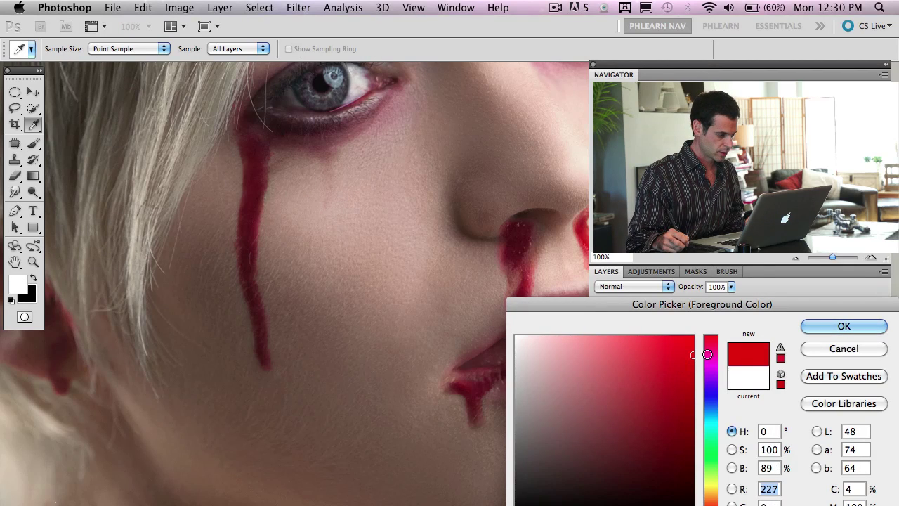
click(844, 326)
click(156, 48)
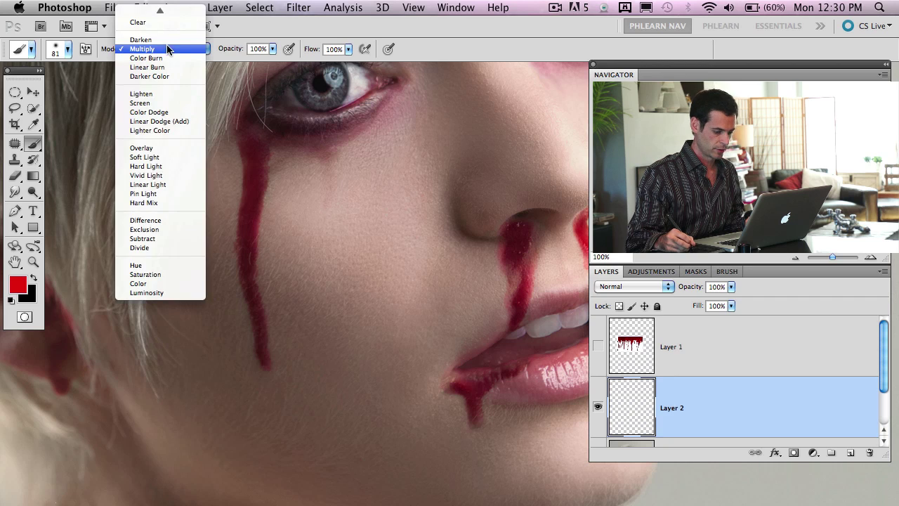
click(170, 52)
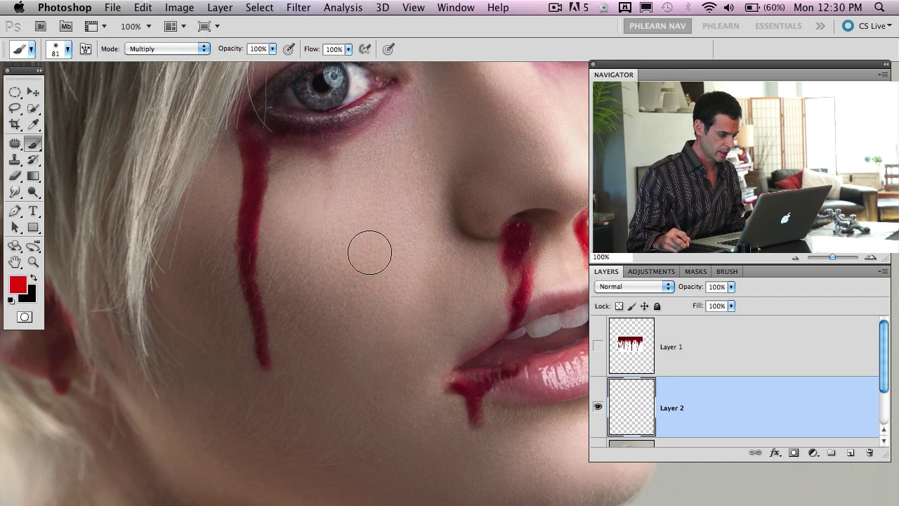
drag(371, 246, 383, 239)
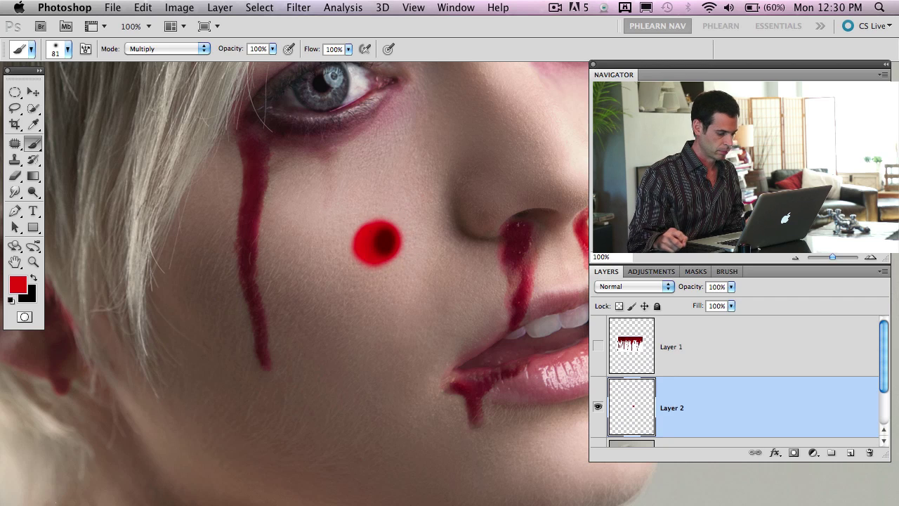
- Darken the foreground red to 67% brightness and paint over the cheek spot to deepen the wound
click(15, 286)
click(678, 395)
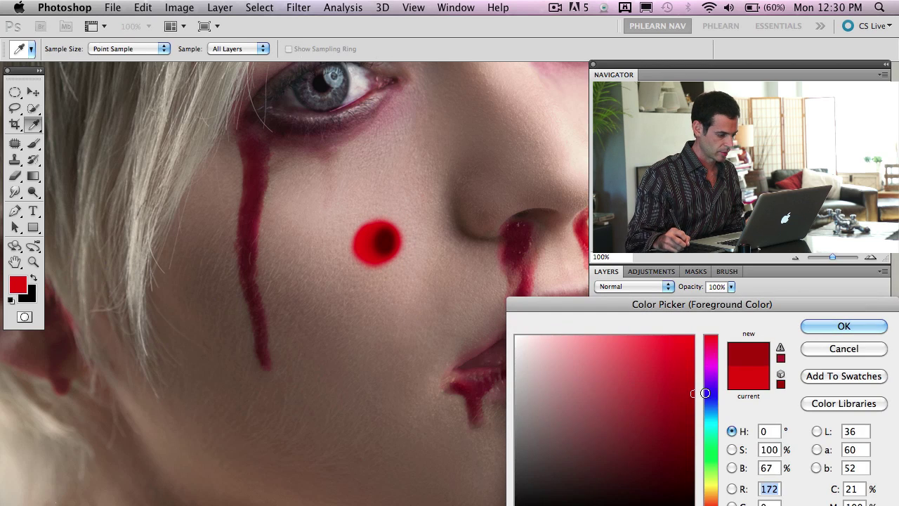
click(828, 325)
mouse_move(375, 237)
mouse_down()
mouse_move(368, 245)
mouse_move(387, 261)
mouse_move(372, 245)
mouse_up()
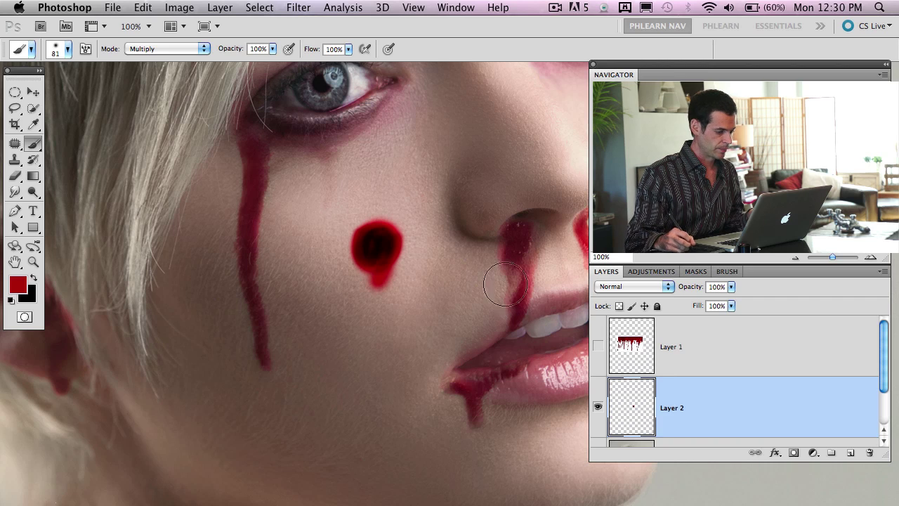
- Set the brush to 100% size jitter, 41% scatter on both axes and 31% opacity jitter, and paint a smaller spot beside the first
click(729, 272)
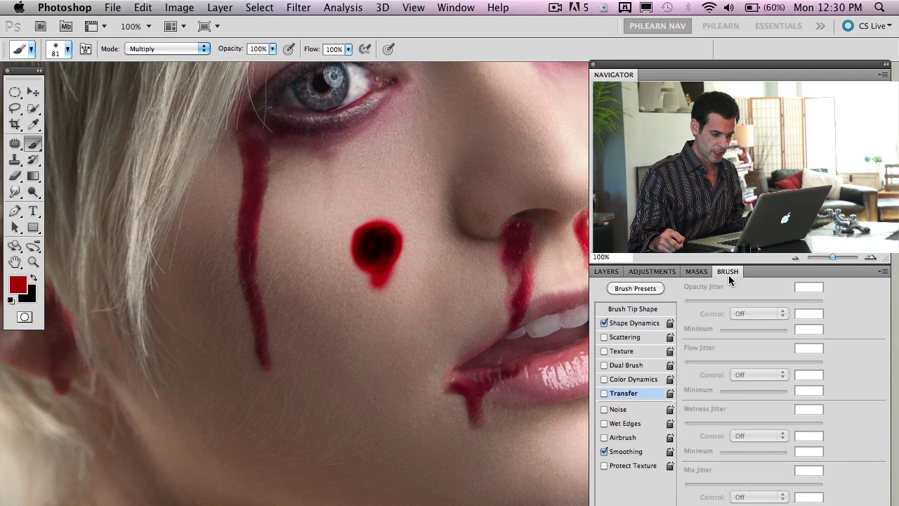
click(640, 323)
drag(778, 300, 851, 305)
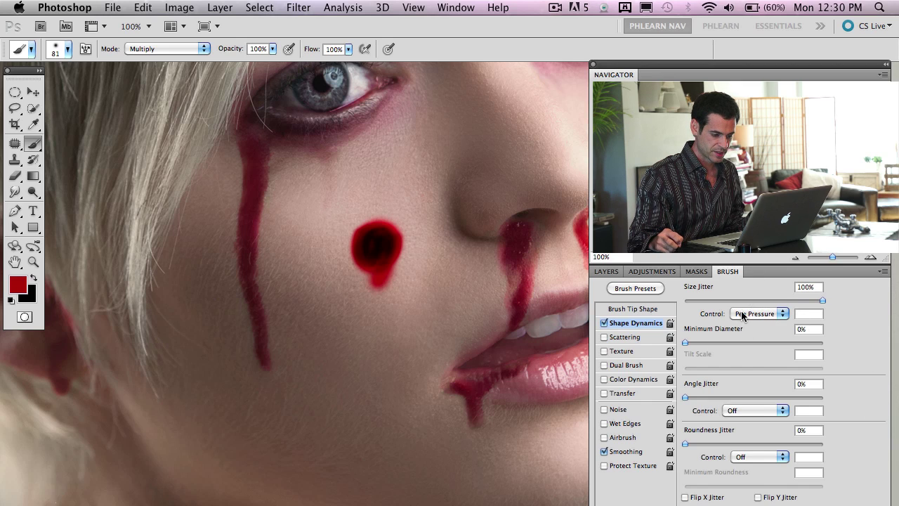
click(622, 337)
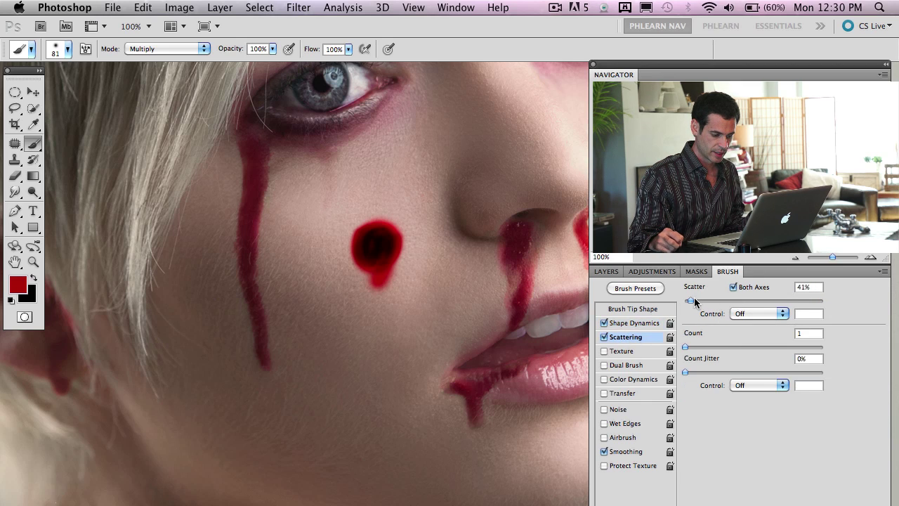
click(634, 394)
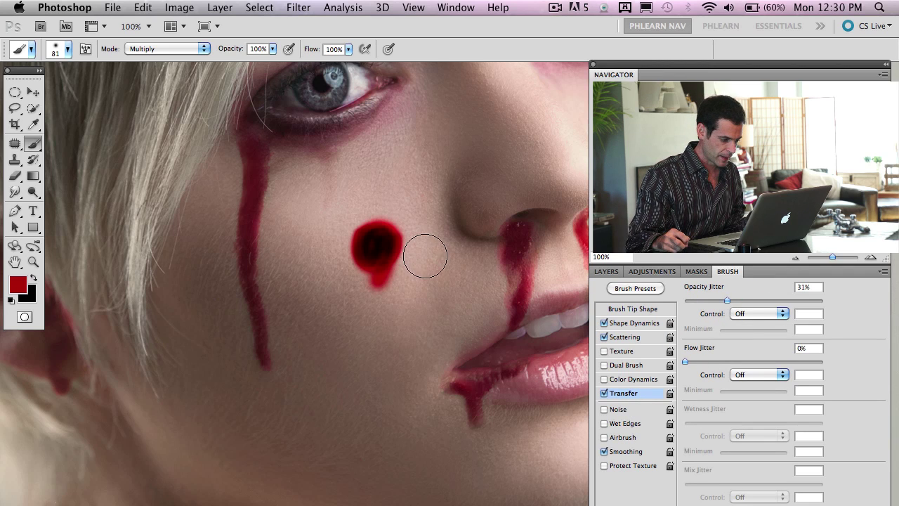
mouse_move(425, 260)
mouse_down()
mouse_move(423, 271)
mouse_move(438, 262)
mouse_move(427, 261)
mouse_move(432, 250)
mouse_move(431, 268)
mouse_up()
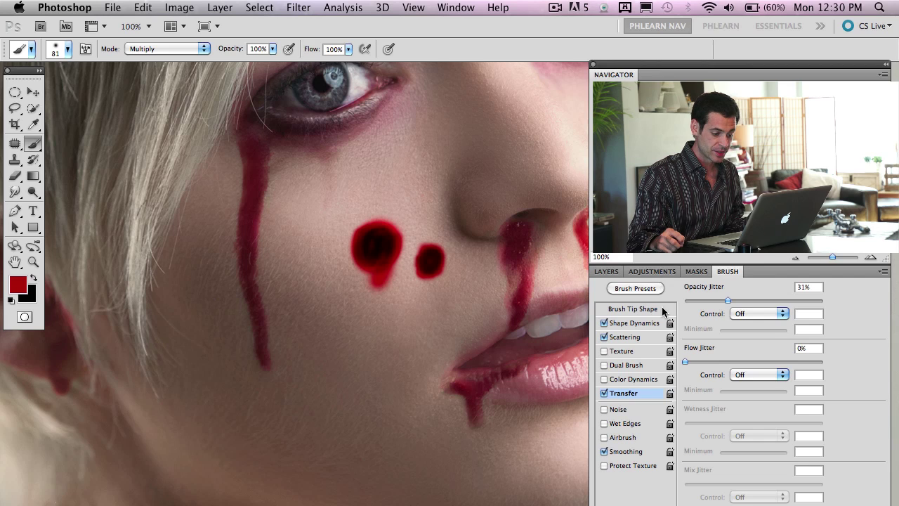
- Set the brush hardness to 24% and paint two short, near-vertical cuts above and below the cheek spots
click(634, 309)
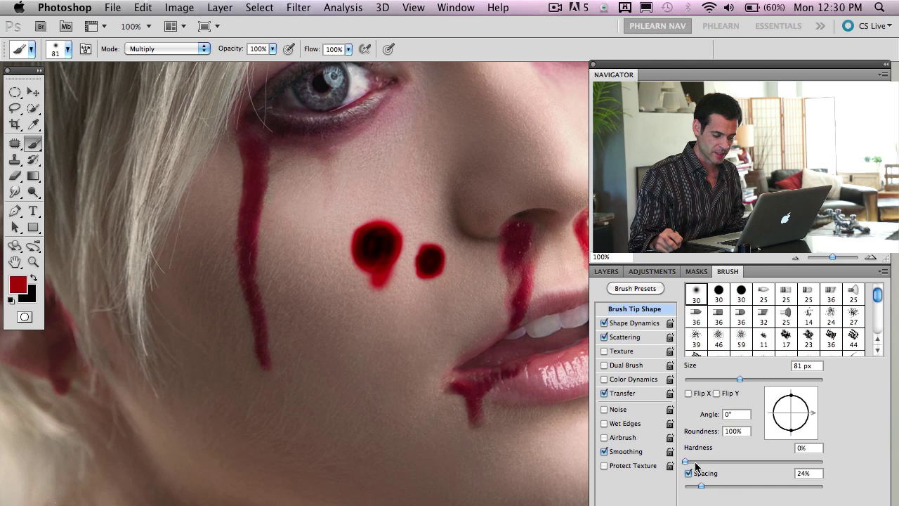
drag(695, 464, 724, 463)
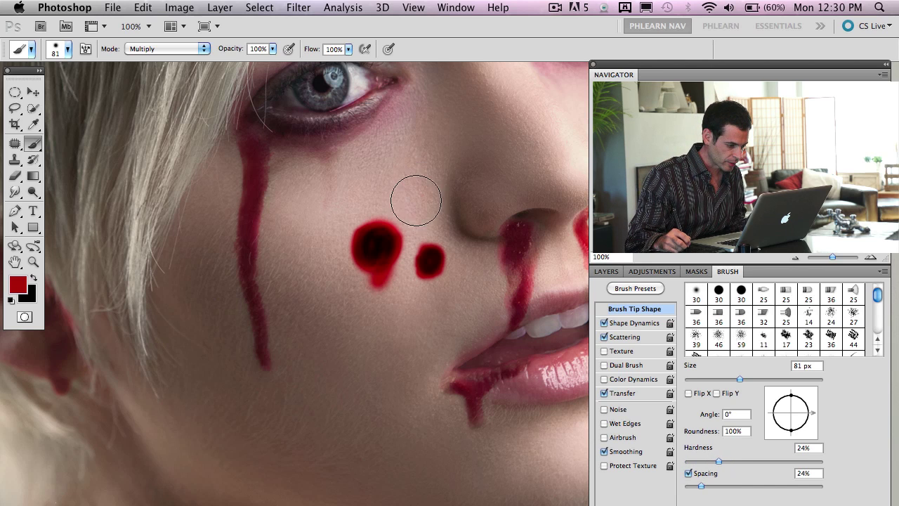
mouse_move(416, 200)
mouse_down()
mouse_move(415, 209)
mouse_move(416, 181)
mouse_move(415, 222)
mouse_move(419, 175)
mouse_move(416, 214)
mouse_move(419, 189)
mouse_up()
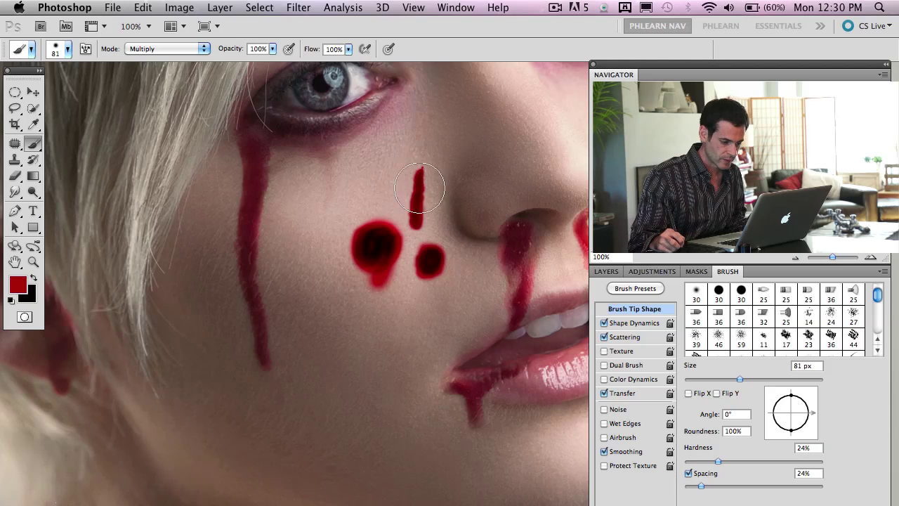
click(606, 272)
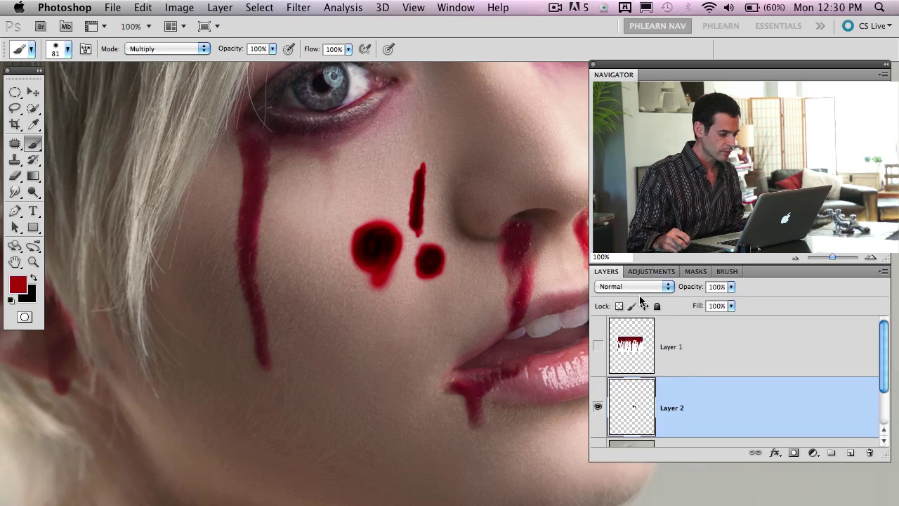
mouse_move(387, 301)
mouse_down()
mouse_move(389, 360)
mouse_move(399, 297)
mouse_move(387, 362)
mouse_move(397, 302)
mouse_up()
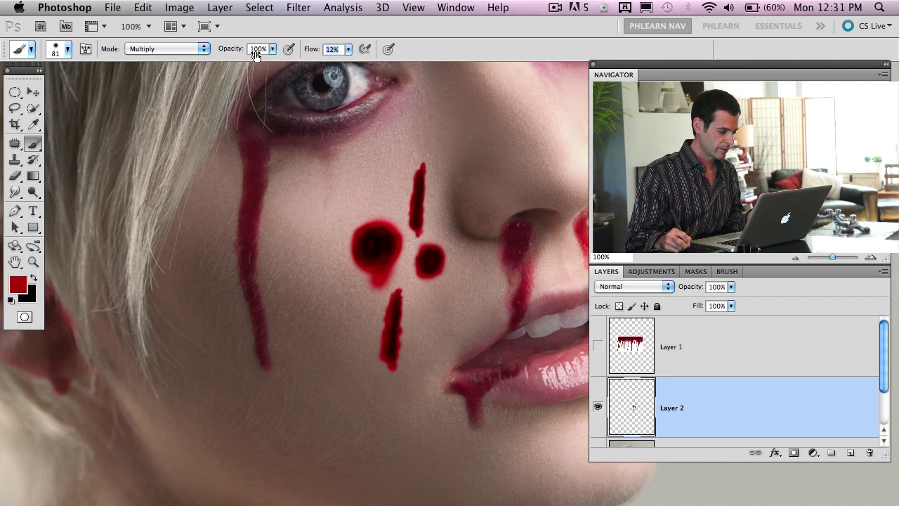
- With the brush flow at 12%, paint a softer cut under the eye and a small spot lower on the cheek
mouse_move(309, 195)
mouse_down()
mouse_move(304, 264)
mouse_move(311, 189)
mouse_move(303, 250)
mouse_move(318, 189)
mouse_move(318, 205)
mouse_move(300, 254)
mouse_move(308, 213)
mouse_move(304, 252)
mouse_move(316, 240)
mouse_move(326, 193)
mouse_move(318, 192)
mouse_move(303, 262)
mouse_up()
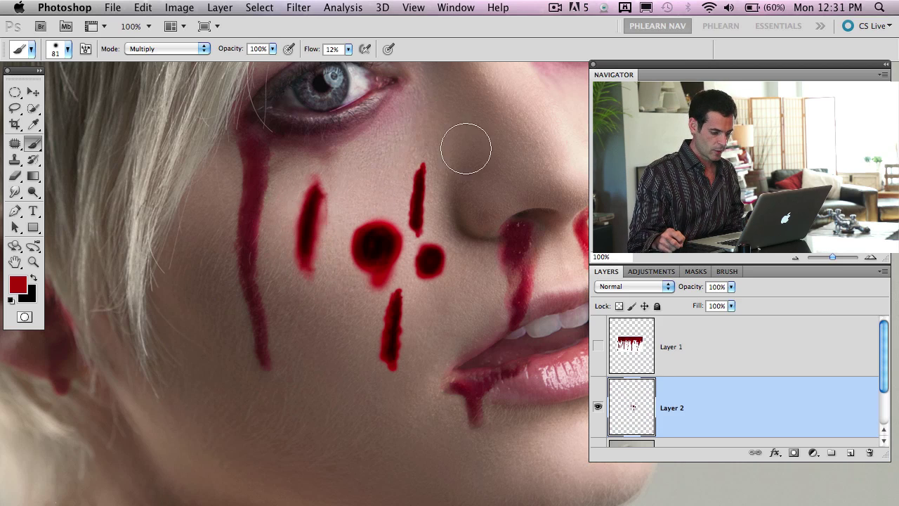
click(598, 409)
click(596, 408)
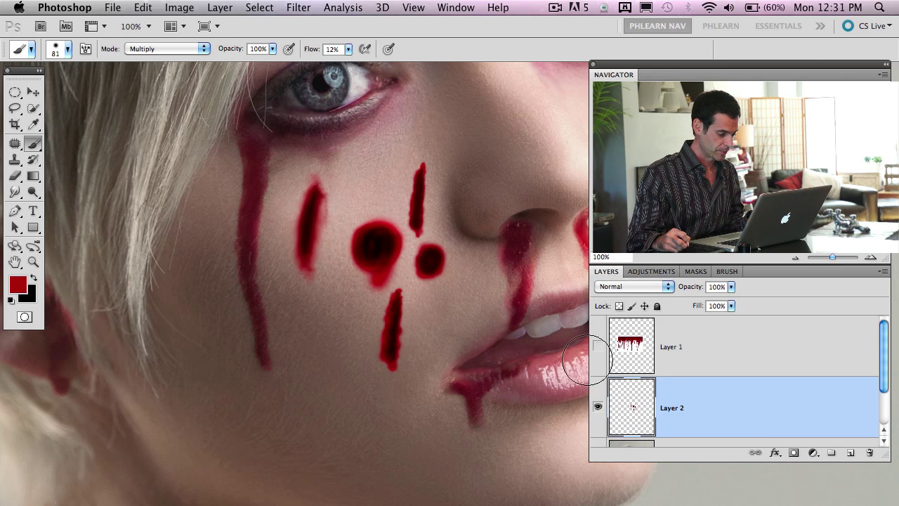
mouse_move(341, 302)
mouse_down()
mouse_move(333, 314)
mouse_move(345, 317)
mouse_move(343, 301)
mouse_move(341, 315)
mouse_up()
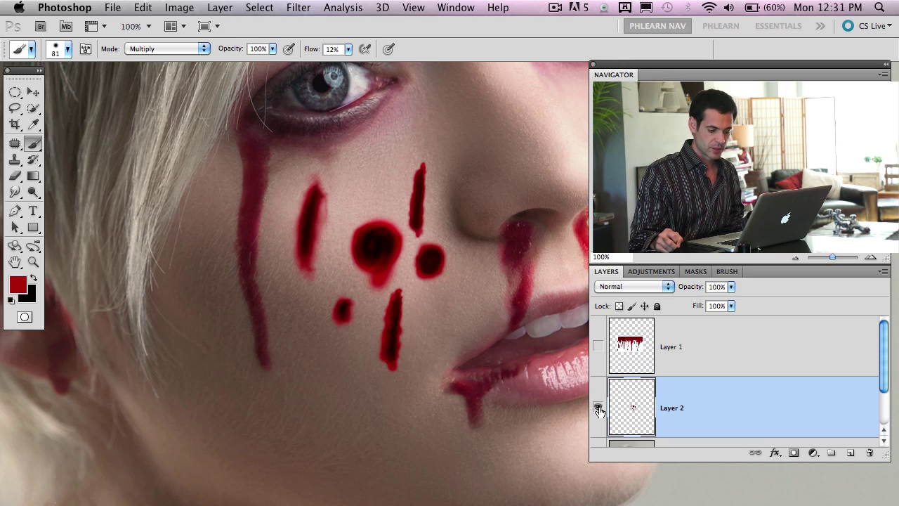
- Add a Bevel and Emboss effect to the painted wound layer, using the Outer Bevel style with direction Down
double_click(775, 415)
drag(693, 62, 219, 59)
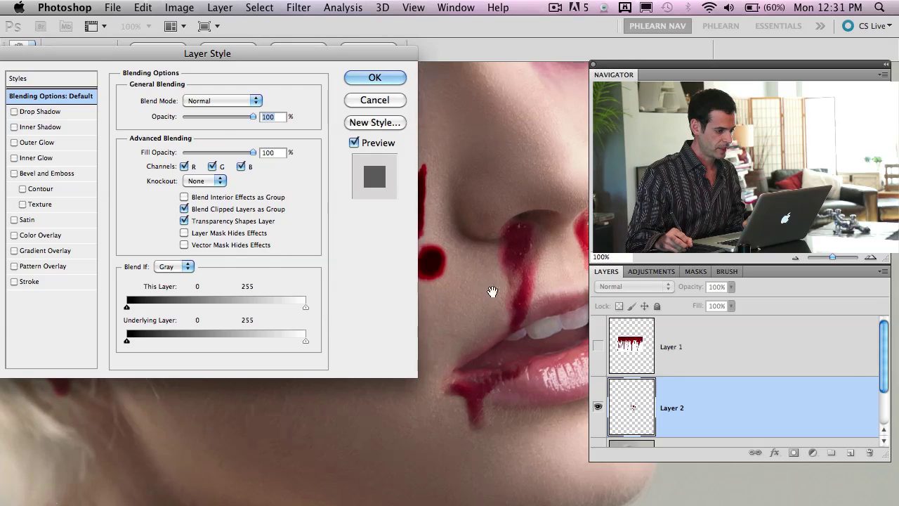
drag(585, 301, 591, 292)
drag(386, 47, 395, 71)
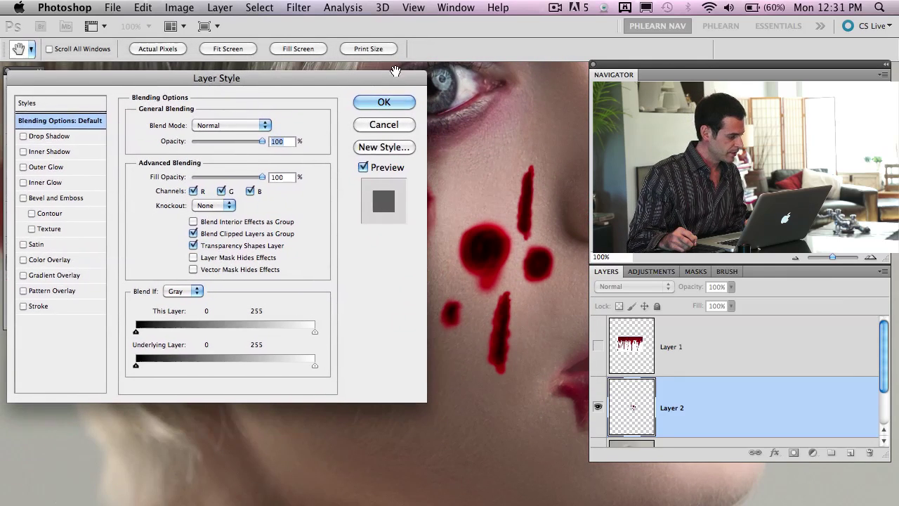
click(55, 200)
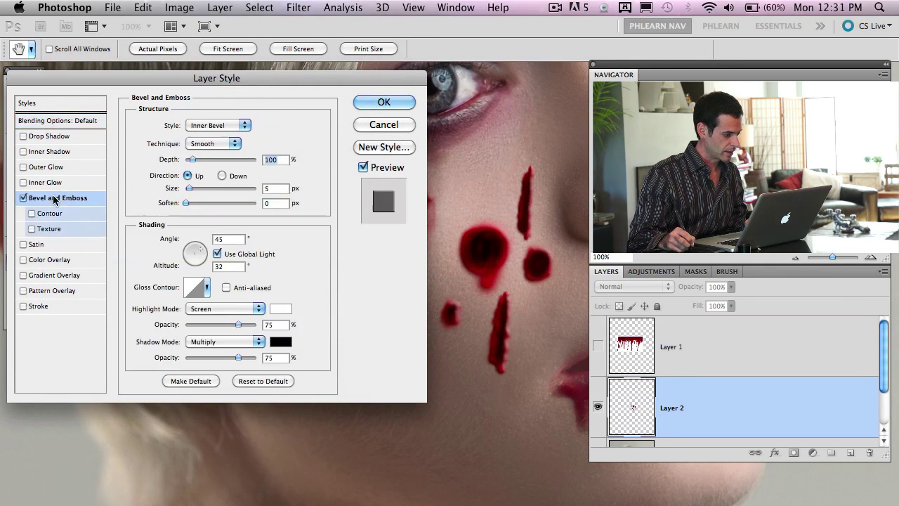
click(227, 125)
click(223, 116)
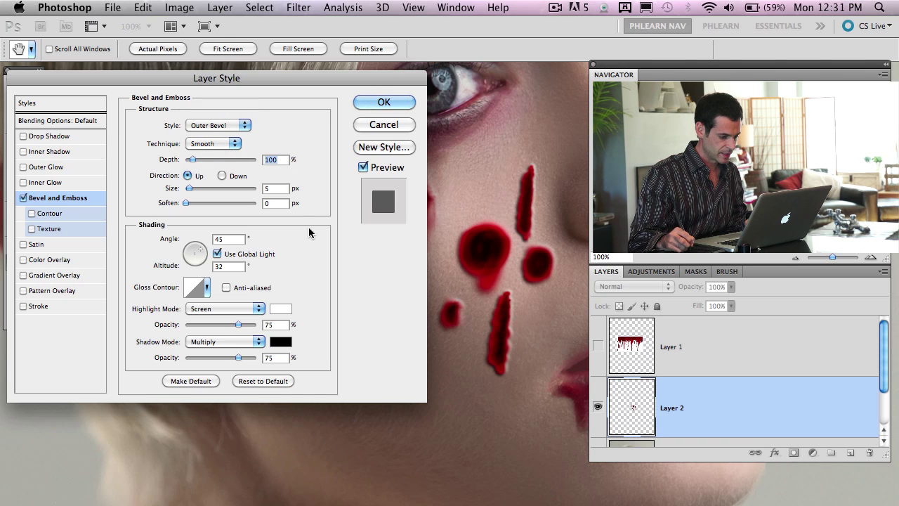
click(221, 177)
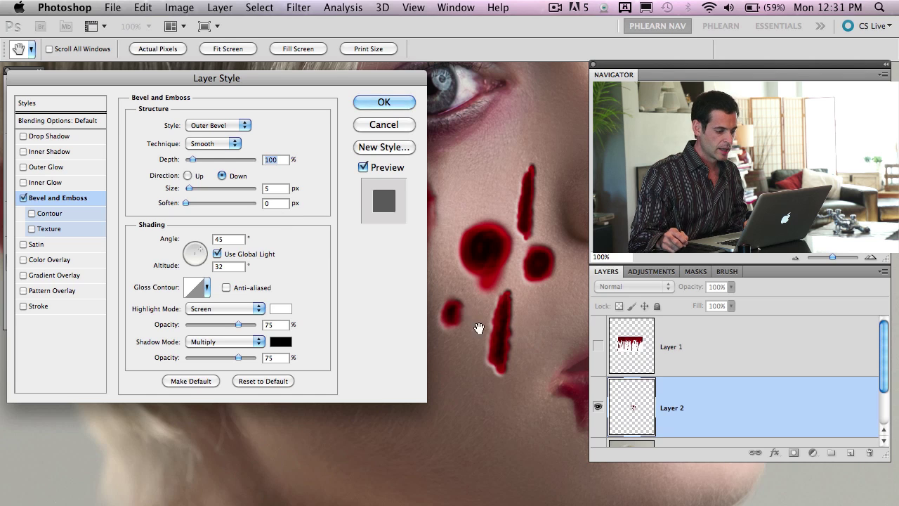
- Set the bevel's light angle to 39° and altitude to 21° using global light
drag(463, 388, 496, 386)
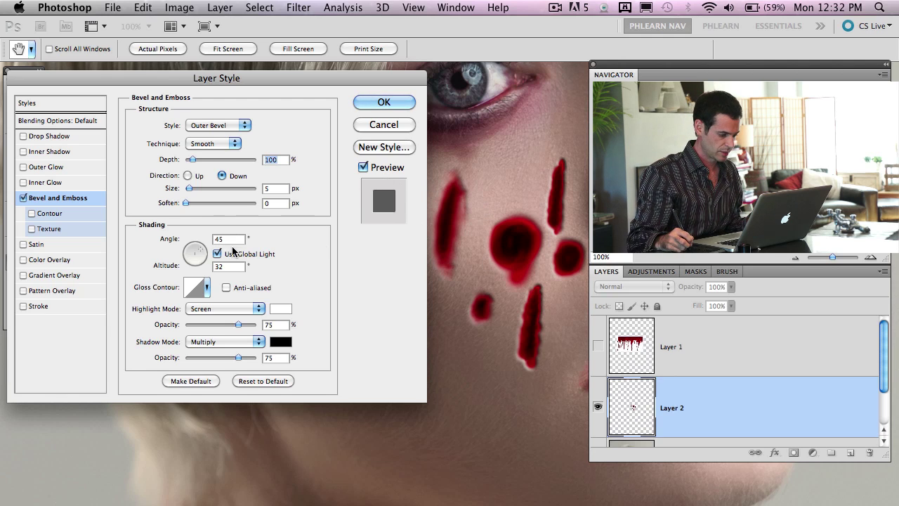
key(Tab)
key(Tab)
key(Tab)
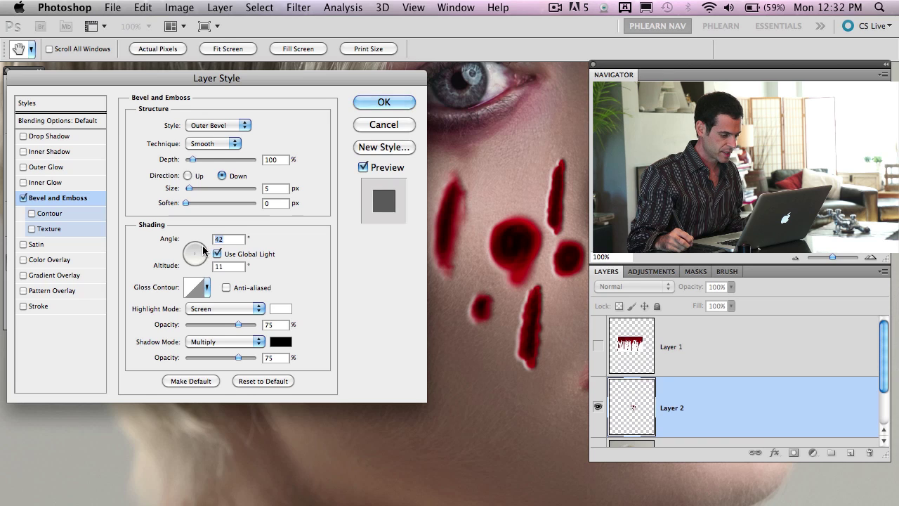
drag(202, 249, 200, 251)
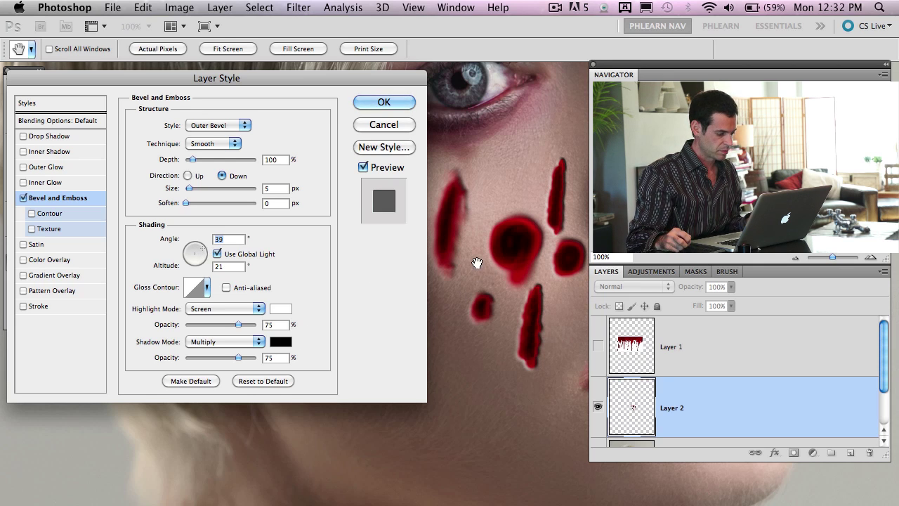
- Set the bevel's shadow colour to a muted red sampled from the skin near the eye, and its opacity to 100%
drag(477, 262, 502, 309)
click(288, 348)
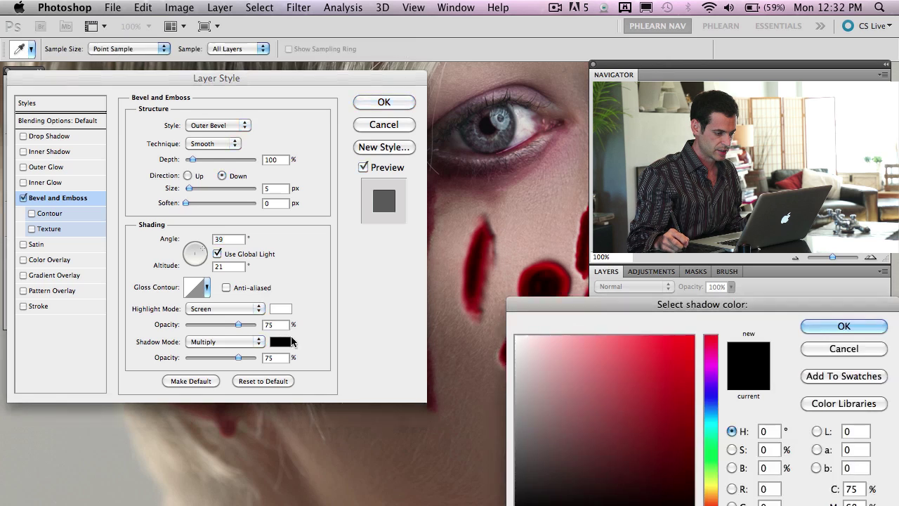
click(509, 172)
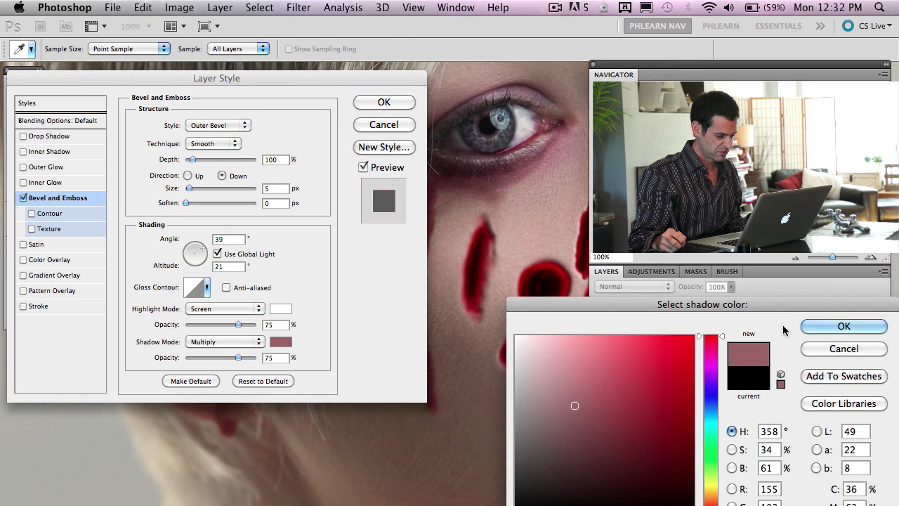
key(Return)
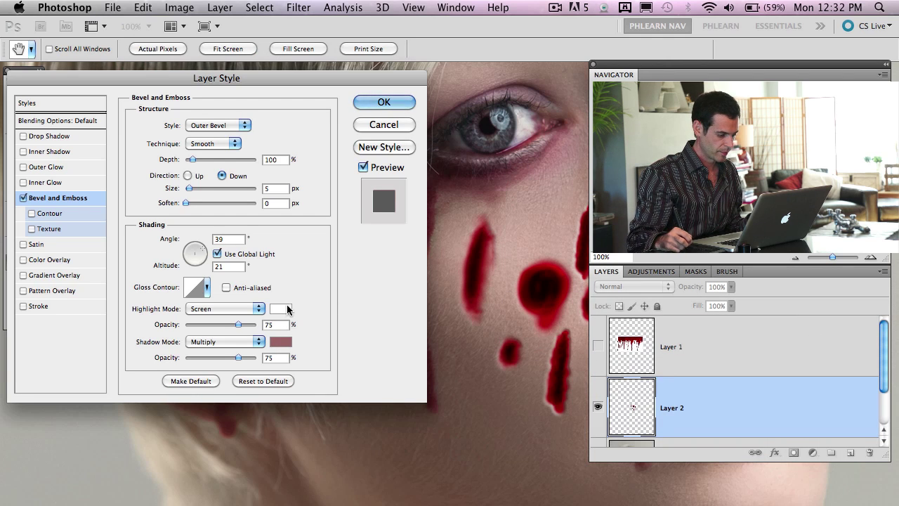
drag(238, 357, 256, 357)
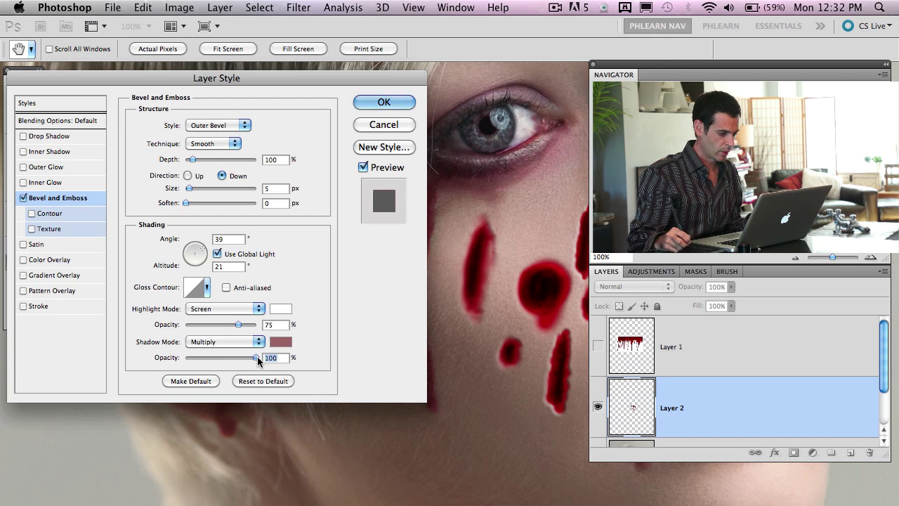
- Set the bevel's highlight colour to a light skin tone sampled from the face below the inner eye
click(280, 308)
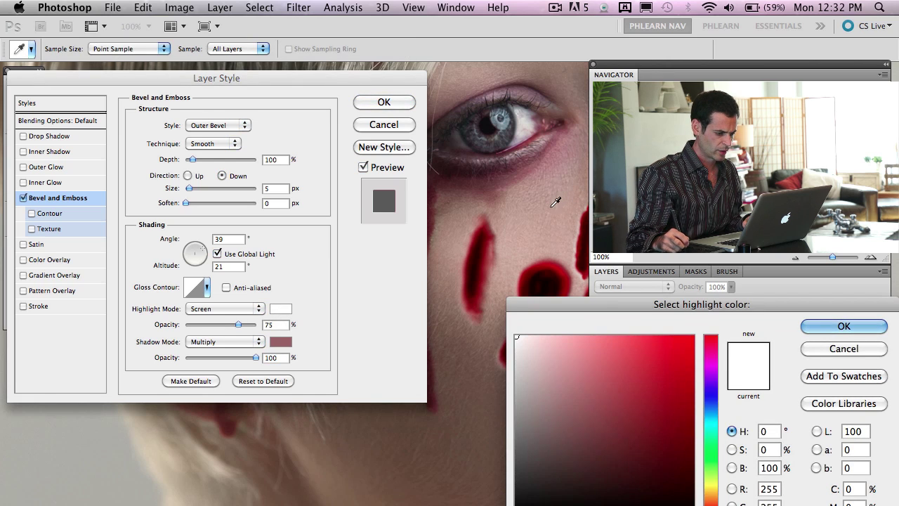
drag(525, 217, 406, 288)
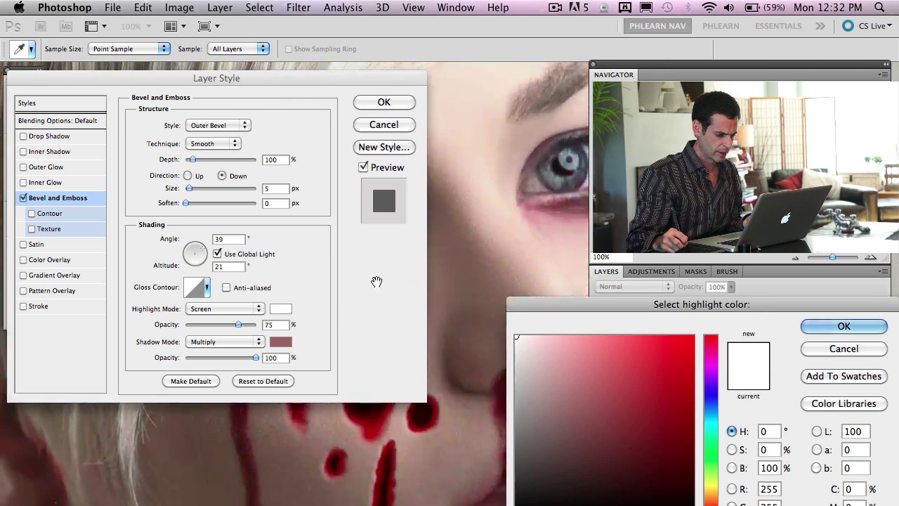
click(555, 270)
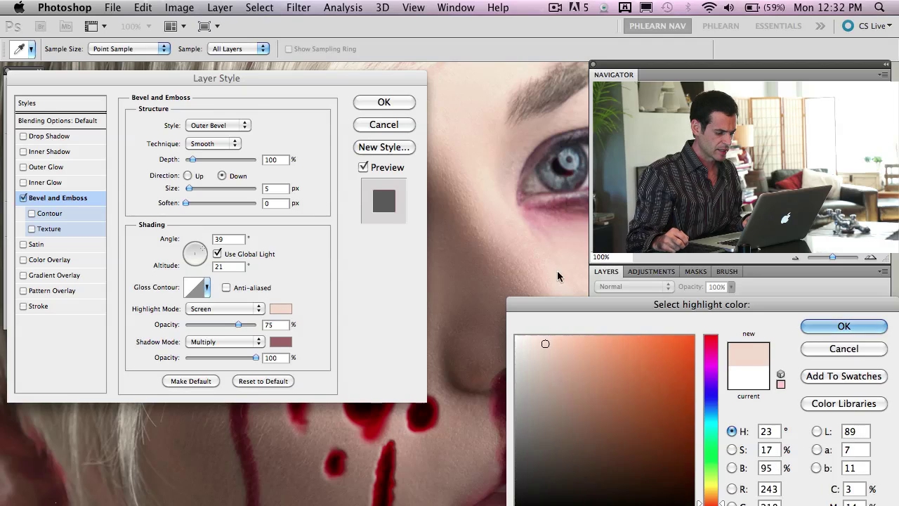
click(844, 326)
- Set the bevel's depth to 261% and its size to 2 px
drag(653, 354, 582, 246)
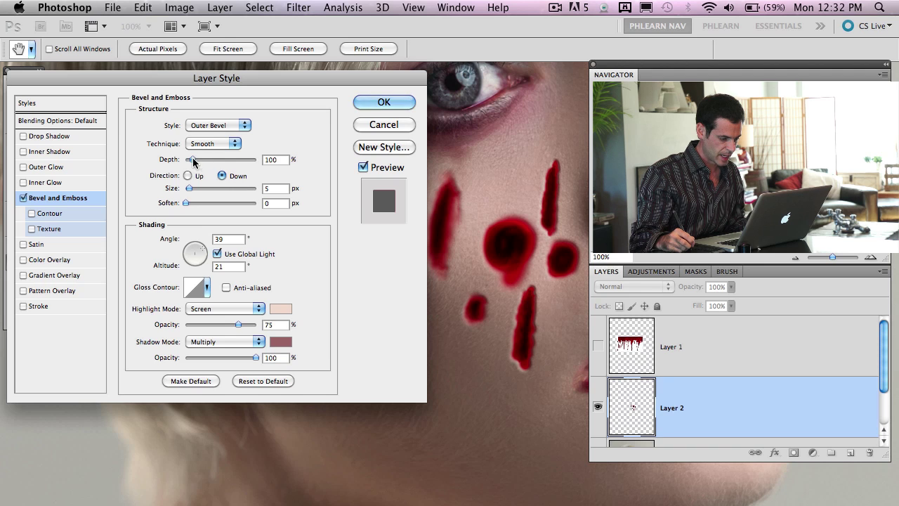
drag(191, 160, 186, 190)
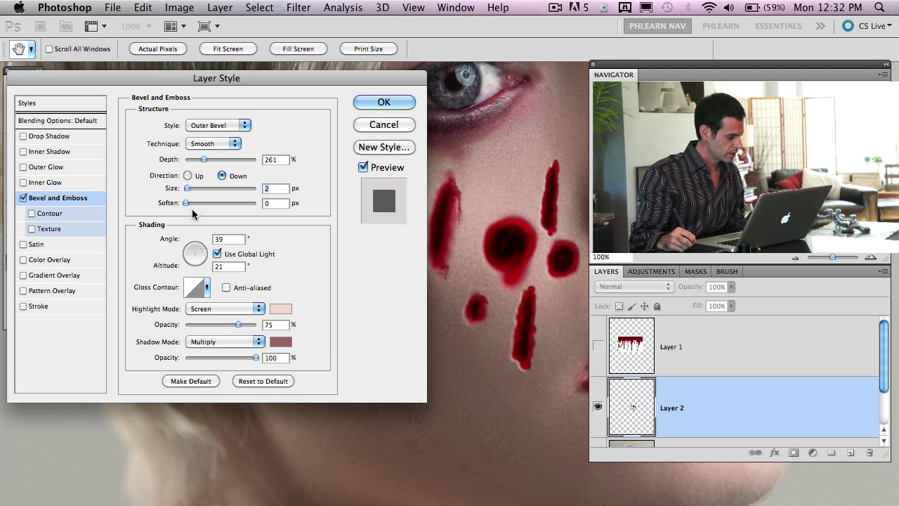
- Add a texture to the bevel using the bubble pattern, with scale 45% and depth -59%, and apply the layer style
click(65, 229)
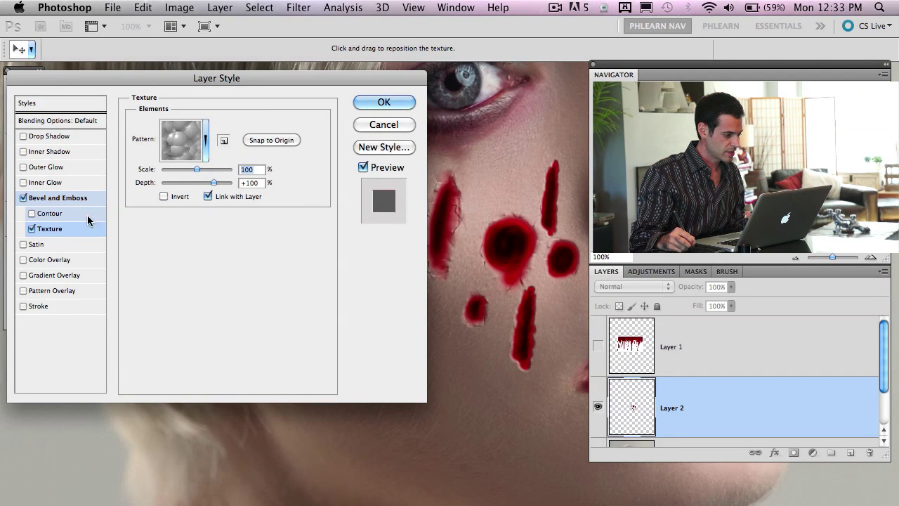
click(206, 144)
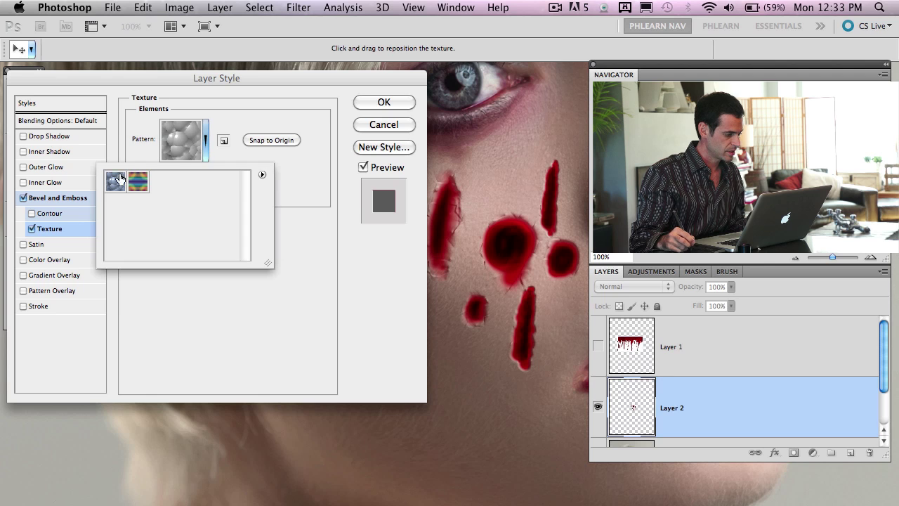
click(236, 131)
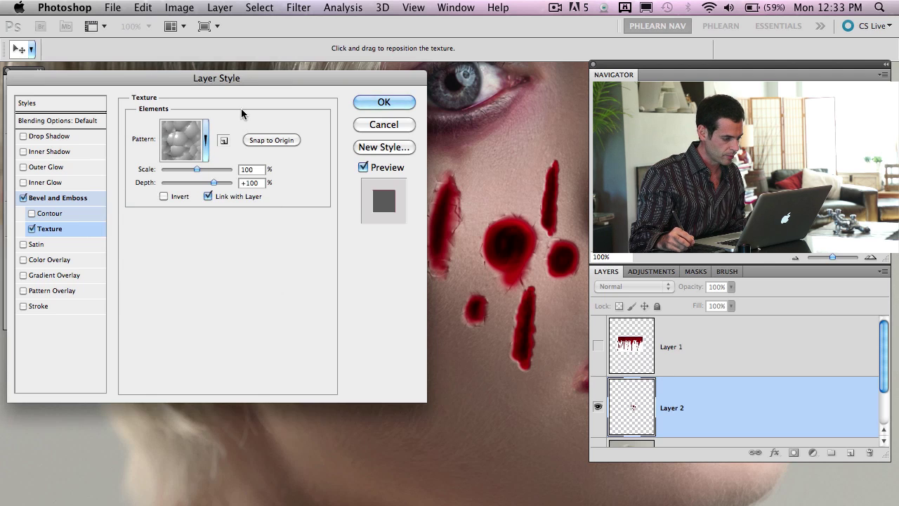
drag(260, 81, 260, 80)
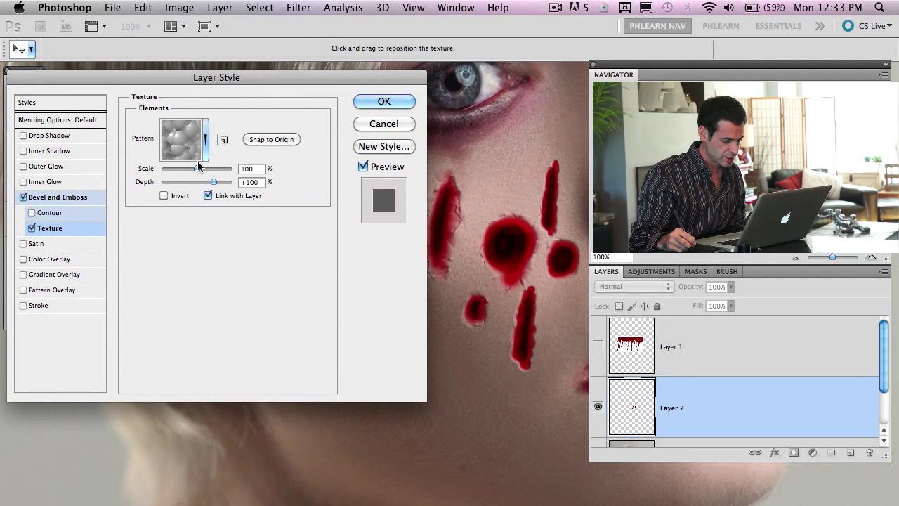
mouse_move(191, 167)
mouse_down()
mouse_move(166, 167)
mouse_move(186, 181)
mouse_move(190, 174)
mouse_move(165, 169)
mouse_move(176, 169)
mouse_up()
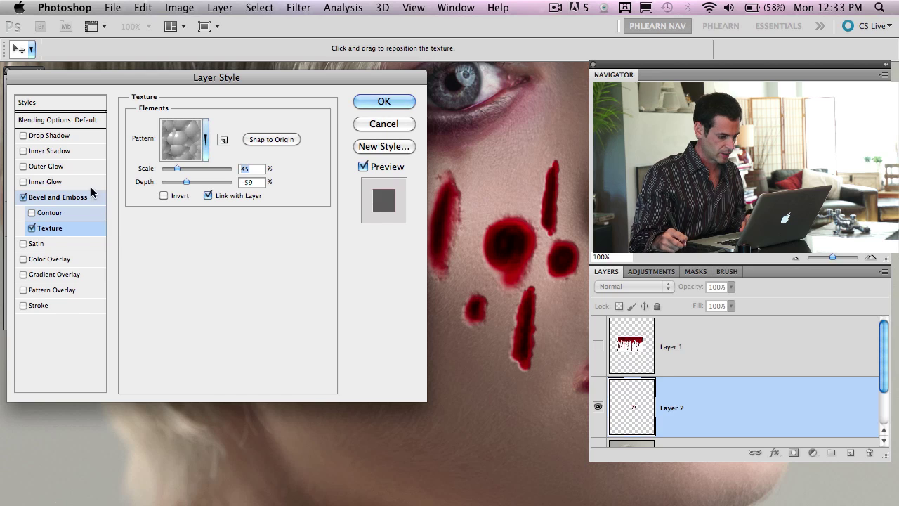
click(364, 102)
- Paint a short hooked wound on the cheek beside the corner of the mouth
mouse_move(481, 311)
mouse_down()
mouse_move(366, 269)
mouse_move(412, 298)
mouse_up()
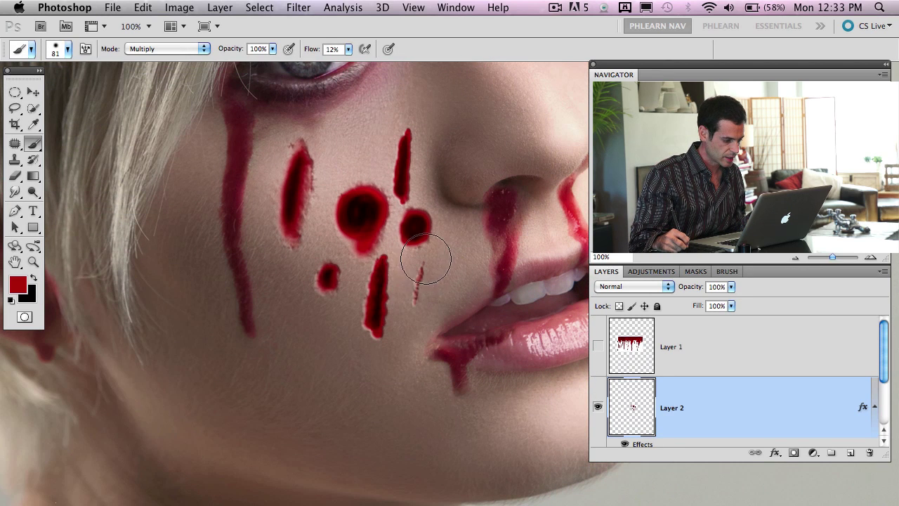
mouse_move(421, 258)
mouse_down()
mouse_move(414, 302)
mouse_move(424, 257)
mouse_move(413, 298)
mouse_move(424, 266)
mouse_move(418, 281)
mouse_move(437, 266)
mouse_move(415, 274)
mouse_move(447, 268)
mouse_move(419, 280)
mouse_move(424, 272)
mouse_move(416, 294)
mouse_move(427, 276)
mouse_move(424, 286)
mouse_move(432, 277)
mouse_move(436, 307)
mouse_up()
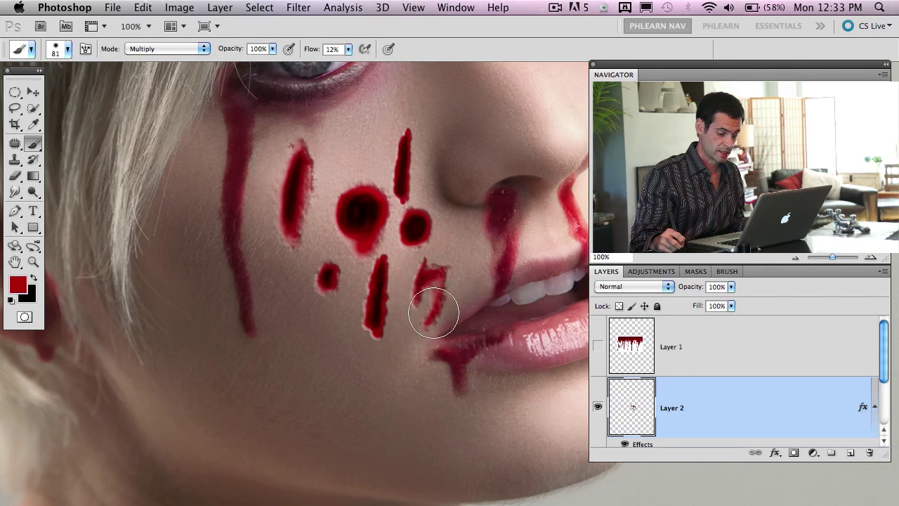
- Change the foreground colour to a brownish red with hue 16°, saturation 91% and brightness 56%, and return to the Brush
click(21, 284)
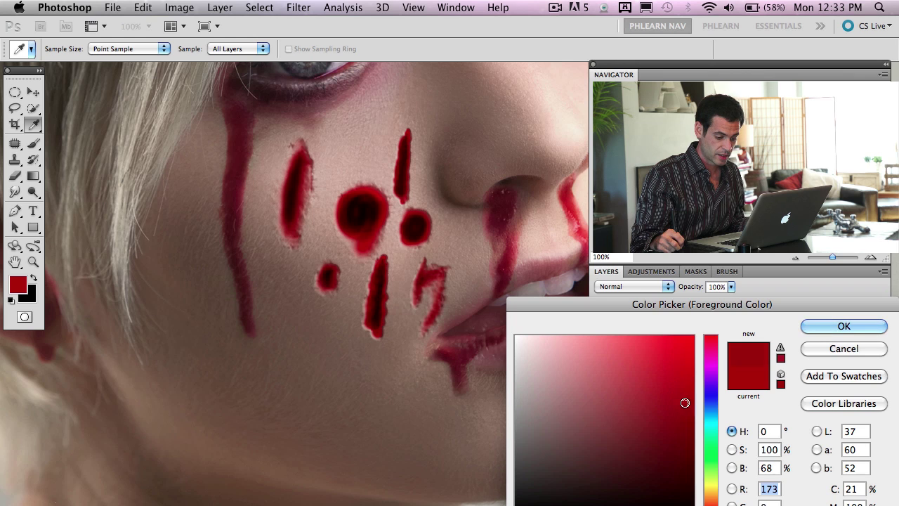
click(692, 414)
drag(692, 414, 678, 414)
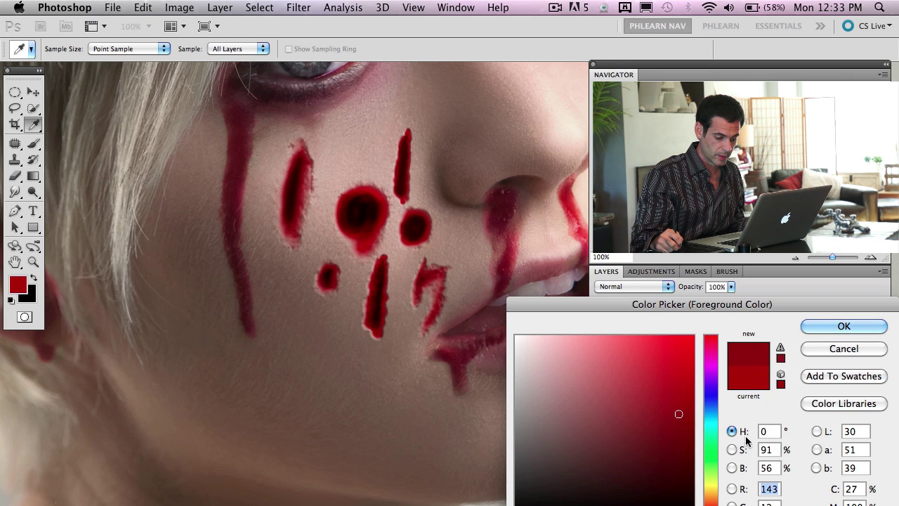
drag(711, 505, 711, 505)
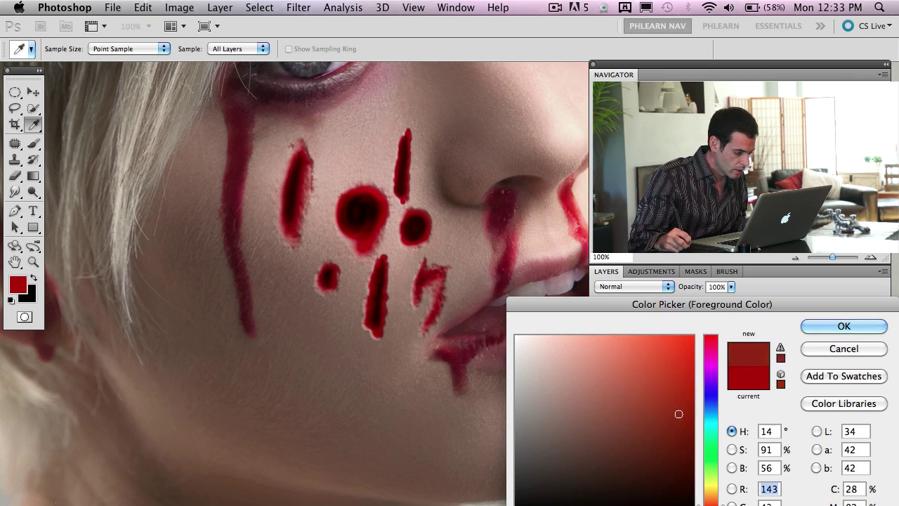
click(844, 326)
key(b)
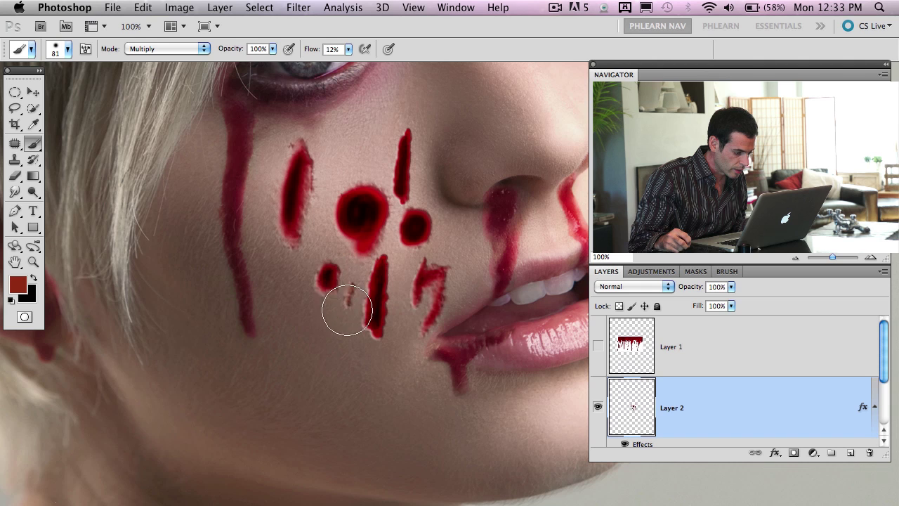
- Paint a small brownish-red spot among the wounds and a long curved scrape across the lower cheek towards the chin
mouse_move(341, 311)
mouse_down()
mouse_move(345, 293)
mouse_move(358, 285)
mouse_move(351, 312)
mouse_move(361, 291)
mouse_move(355, 297)
mouse_move(347, 278)
mouse_up()
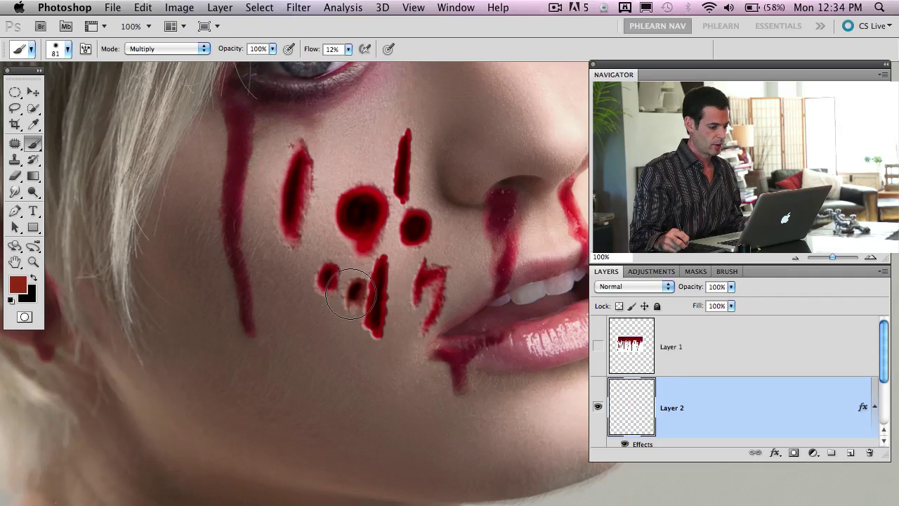
mouse_move(451, 304)
mouse_down()
mouse_move(438, 307)
mouse_move(445, 345)
mouse_move(425, 388)
mouse_up()
mouse_move(318, 260)
mouse_down()
mouse_move(314, 283)
mouse_move(329, 279)
mouse_move(316, 269)
mouse_move(300, 323)
mouse_move(308, 289)
mouse_move(311, 341)
mouse_move(308, 324)
mouse_move(323, 366)
mouse_move(336, 364)
mouse_move(326, 347)
mouse_move(350, 382)
mouse_move(334, 364)
mouse_move(377, 401)
mouse_move(421, 421)
mouse_move(395, 414)
mouse_move(425, 430)
mouse_move(367, 394)
mouse_move(439, 415)
mouse_up()
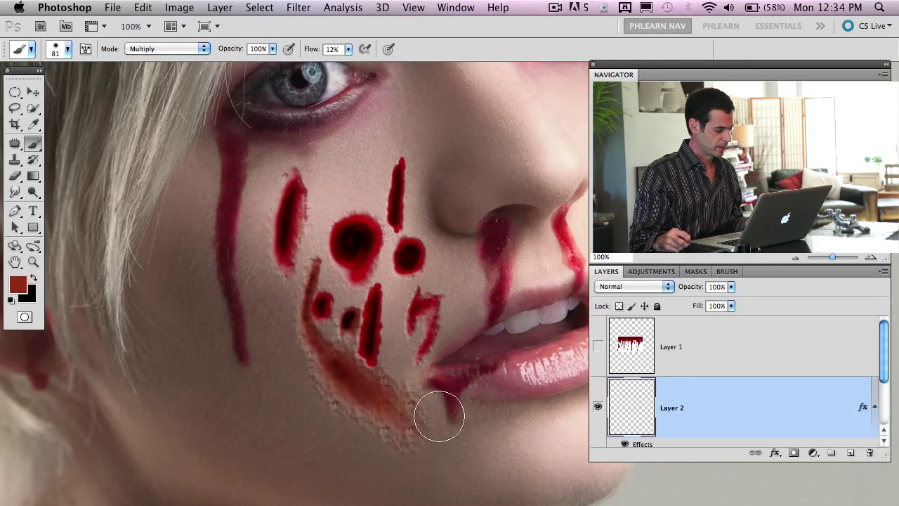
- Keep the current foreground colour, select the whole canvas and delete all painted wounds from Layer 2
click(17, 284)
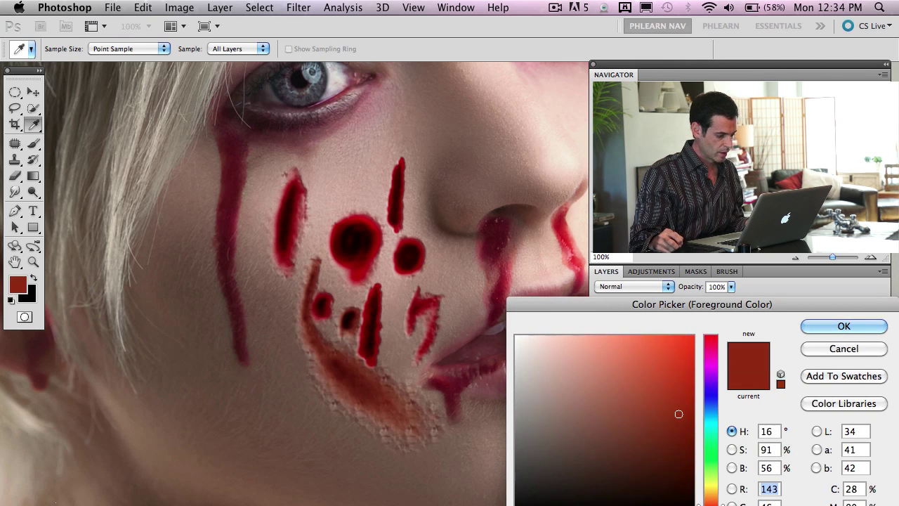
key(Return)
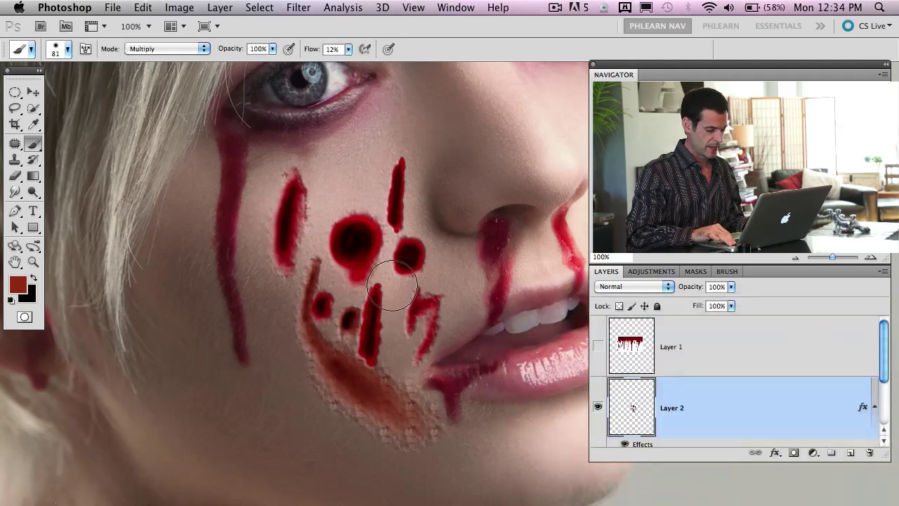
key(ctrl+a)
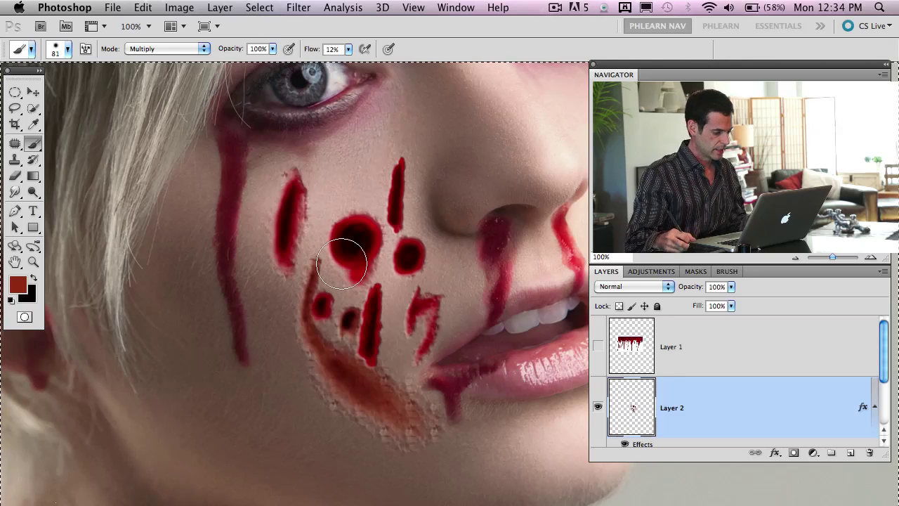
key(Delete)
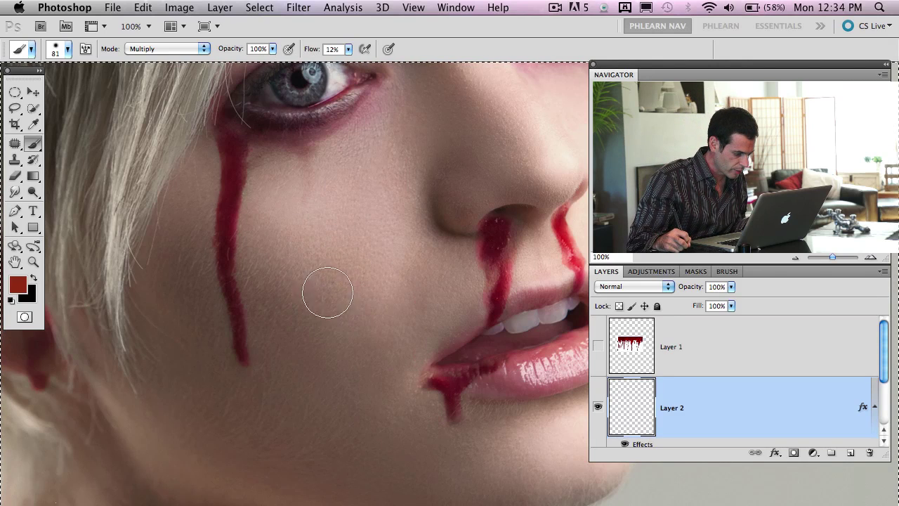
- Paint two small dark wounds side by side on the mid-cheek, reducing the brush size to 25 px and setting opacity to 30% and flow to 43%
click(332, 279)
drag(332, 279, 334, 284)
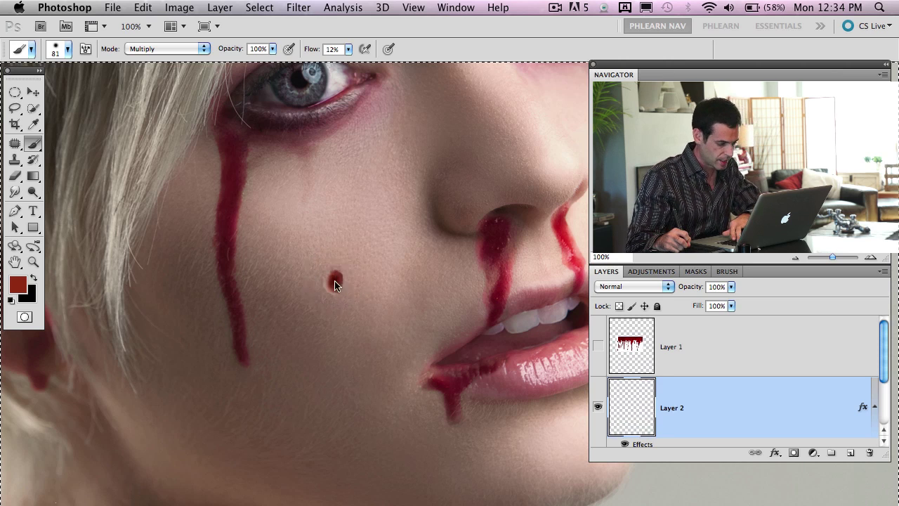
key(bracketleft)
key(bracketleft)
key(bracketleft)
key(bracketleft)
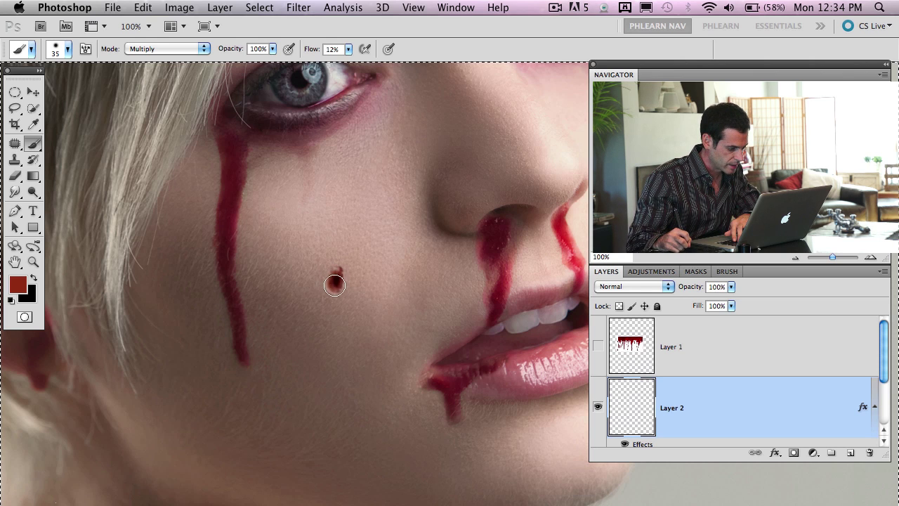
drag(330, 282, 333, 282)
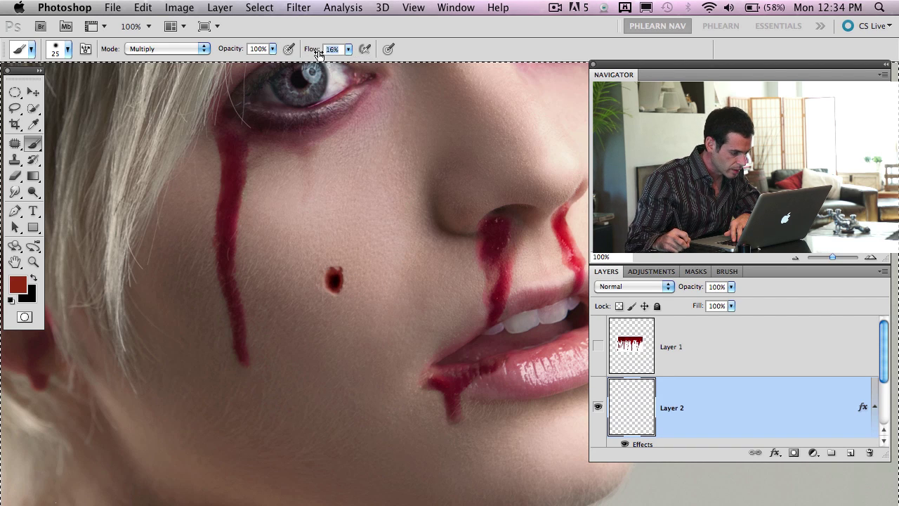
drag(374, 273, 380, 275)
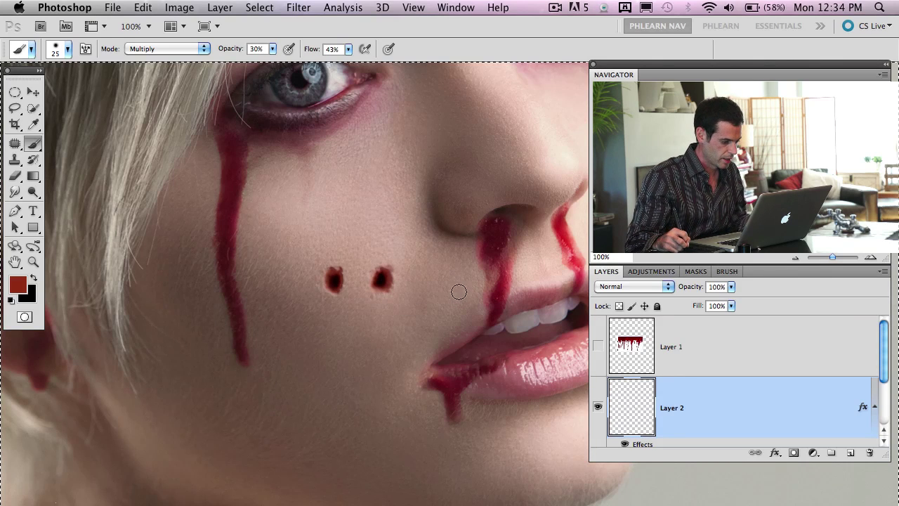
- Refine the small wound nearer the nose by erasing its edges with a 50 px, 30% opacity Eraser and darkening its centre with the Brush
key(e)
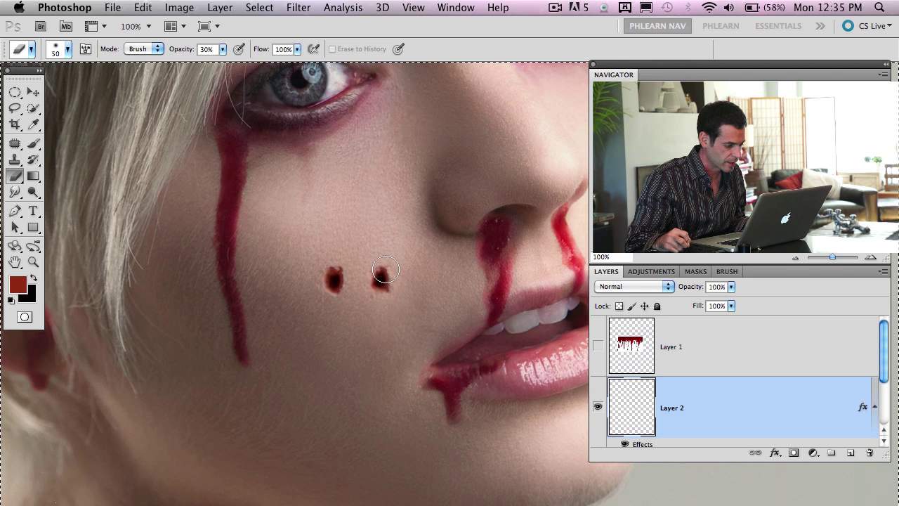
drag(385, 270, 433, 285)
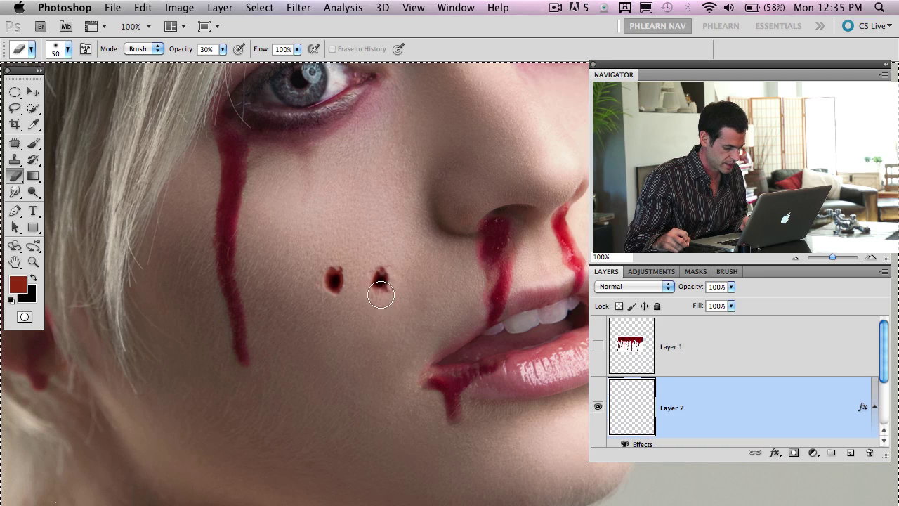
key(b)
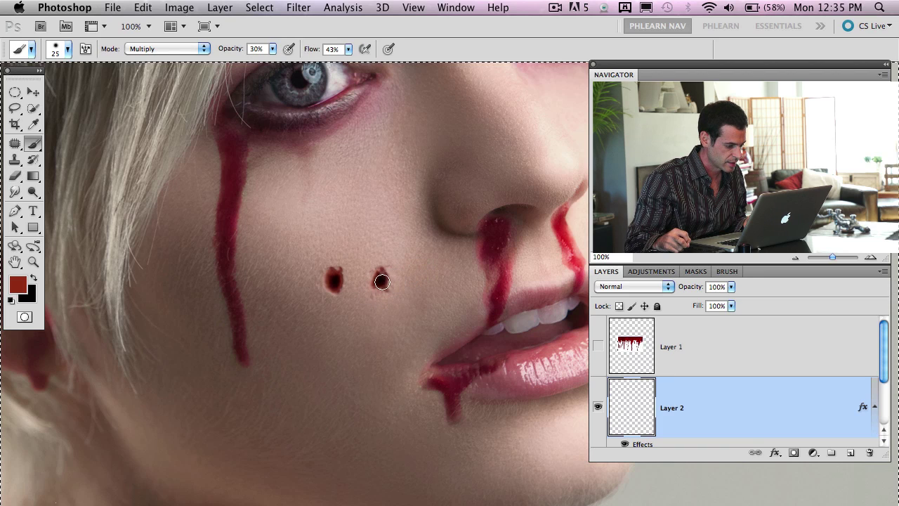
drag(380, 278, 382, 288)
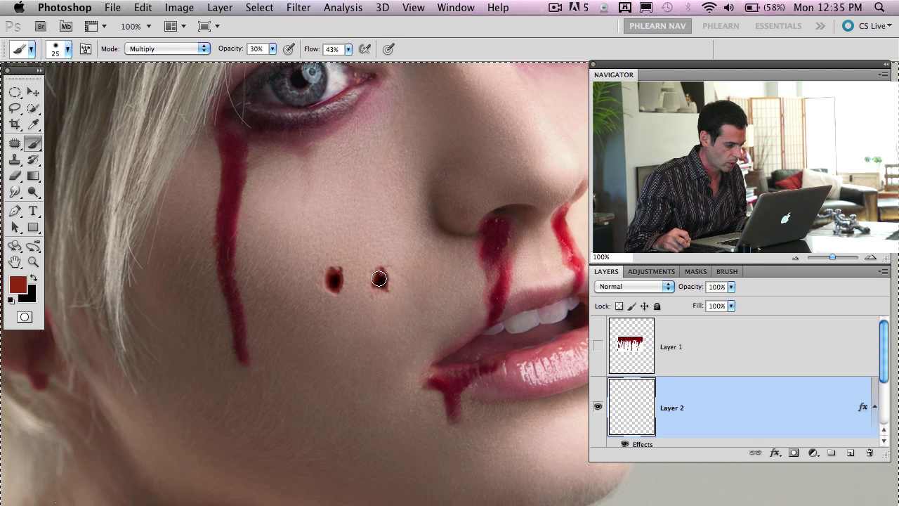
key(e)
click(371, 282)
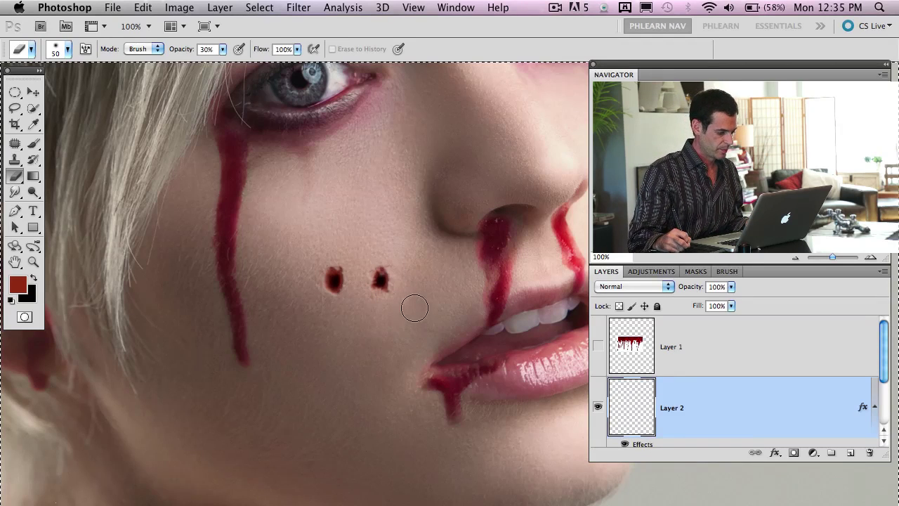
- Soften the edges of the small wound farther from the nose with the 50 px, 30% opacity Eraser, and return to the Brush
click(328, 288)
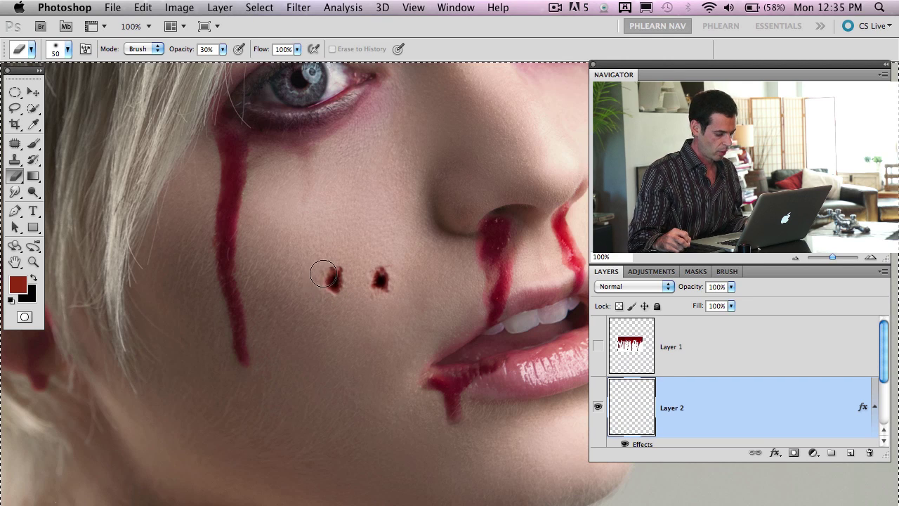
mouse_move(322, 285)
mouse_down()
mouse_move(329, 272)
mouse_move(331, 285)
mouse_up()
key(b)
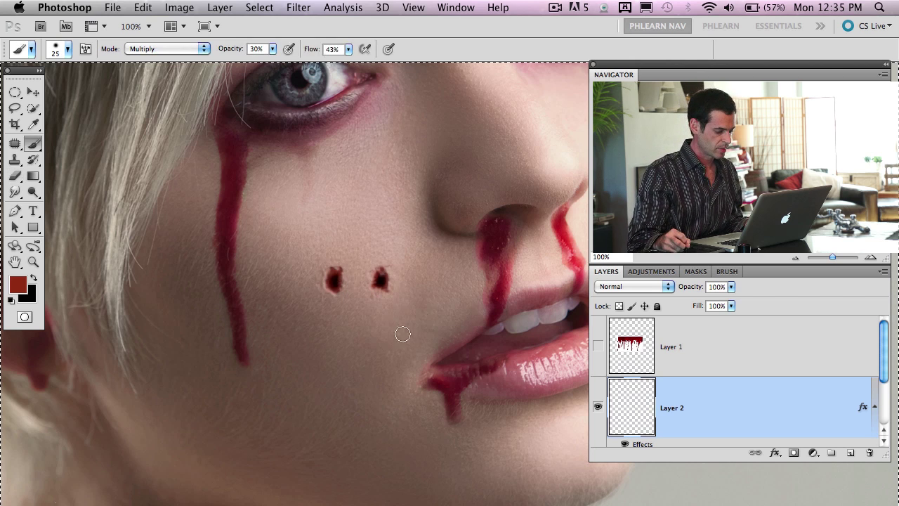
- Compare the cheek with and without the two painted wounds by toggling Layer 2's visibility
drag(435, 327, 425, 232)
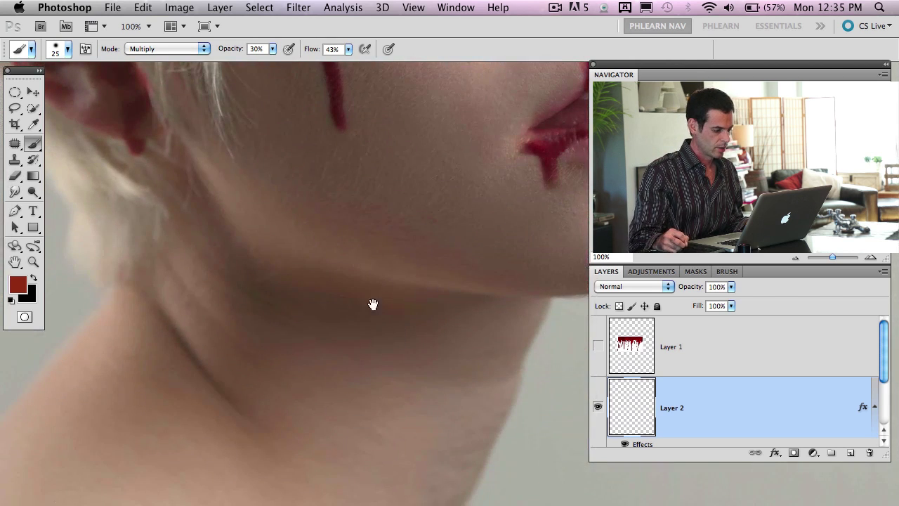
drag(441, 318, 412, 417)
drag(502, 175, 440, 269)
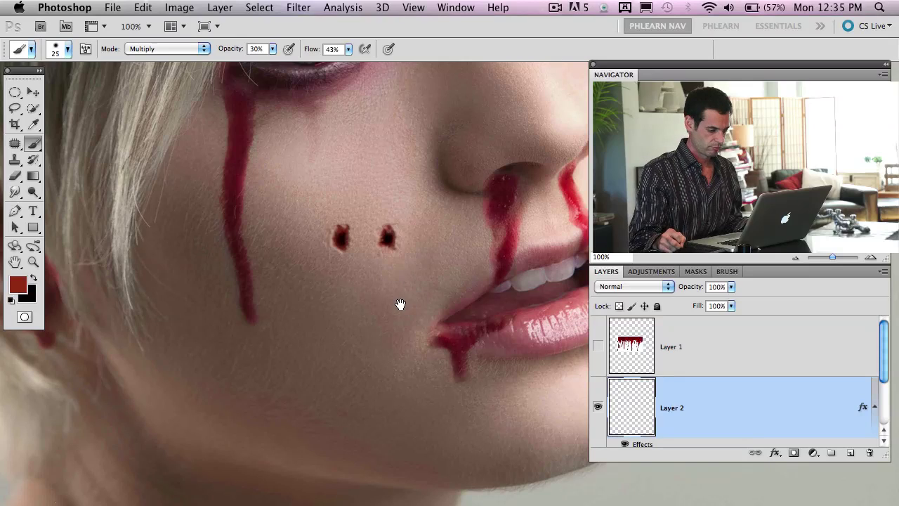
click(598, 407)
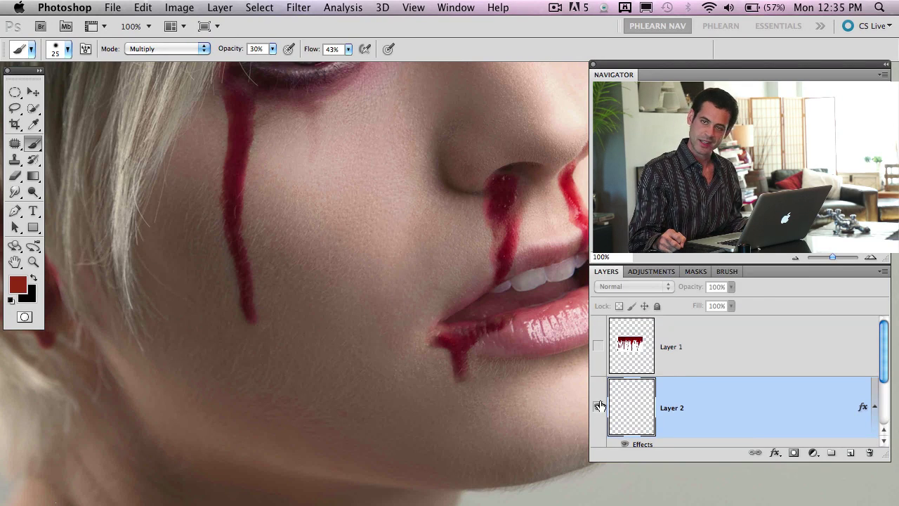
click(597, 408)
click(598, 408)
click(598, 408)
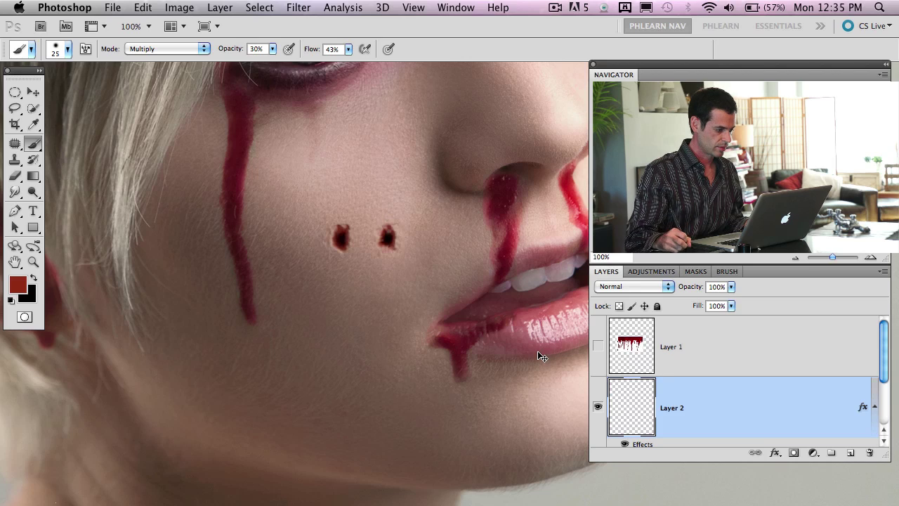
- Examine the two wounds close up at 300% against the bare skin by repeatedly hiding and showing Layer 2
key(super+plus)
key(super+plus)
drag(312, 283, 379, 467)
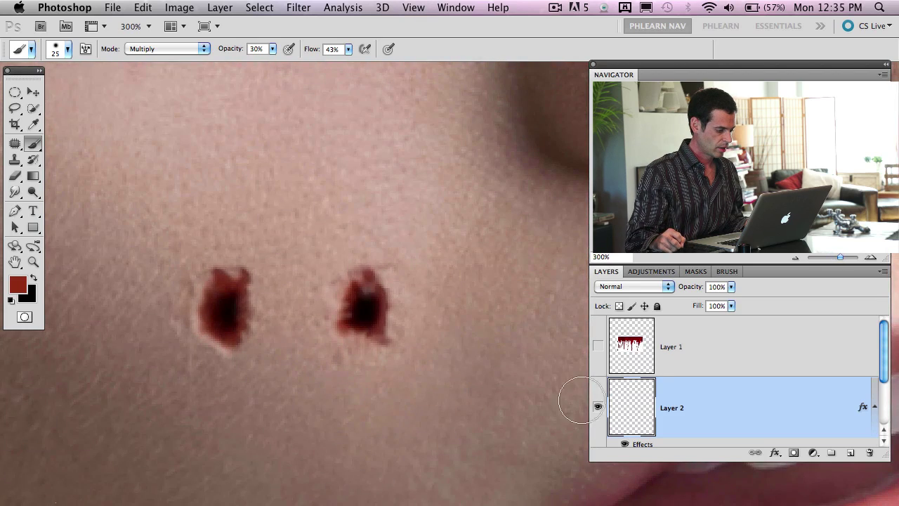
click(596, 410)
click(596, 409)
click(596, 409)
click(595, 411)
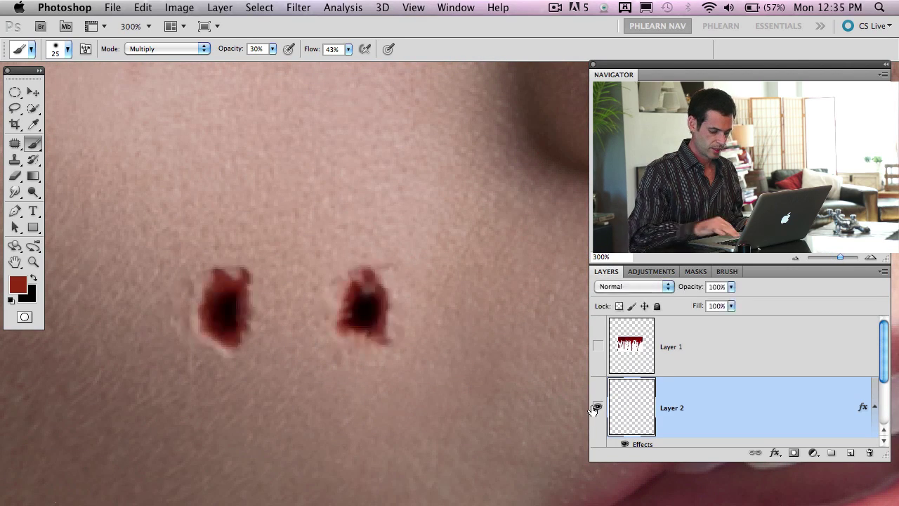
click(594, 411)
click(594, 412)
- Return to a 66.67% view of the face and briefly show the blood-drip reference on Layer 1
key(super+minus)
key(super+minus)
key(super+minus)
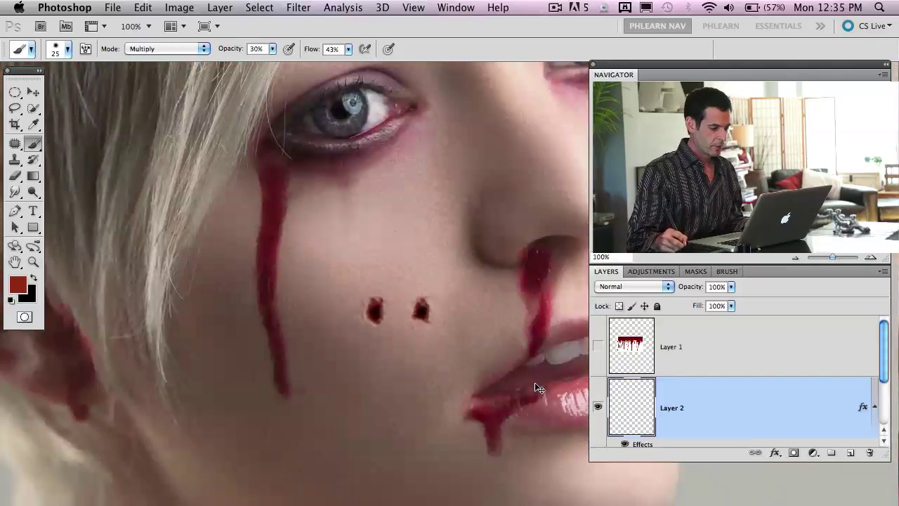
scroll(405, 338, right, 3)
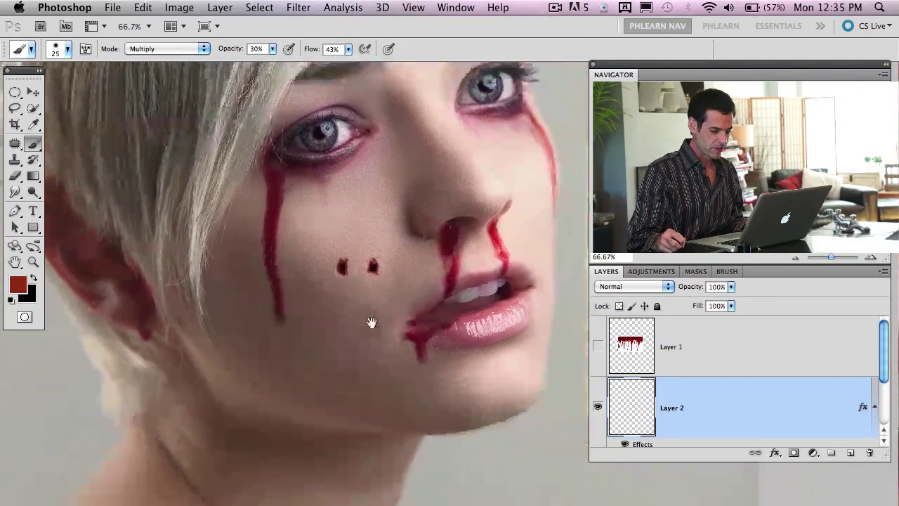
click(598, 347)
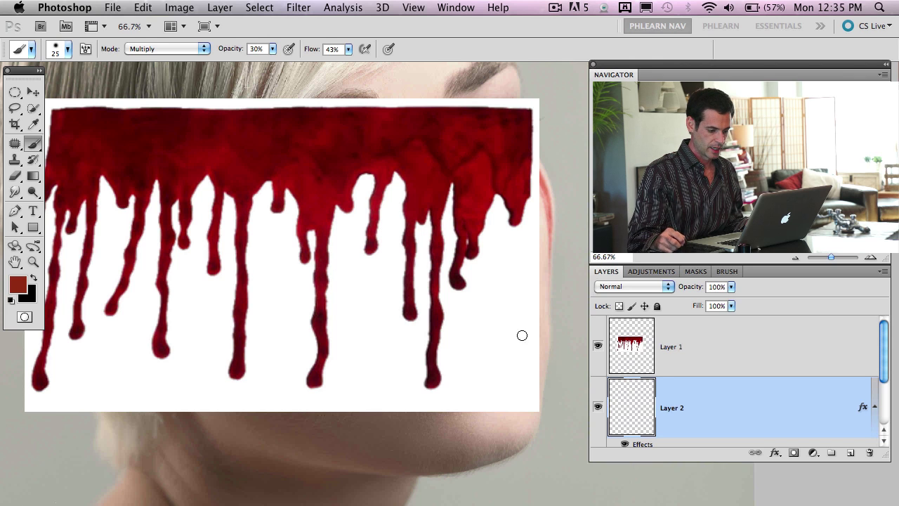
click(597, 347)
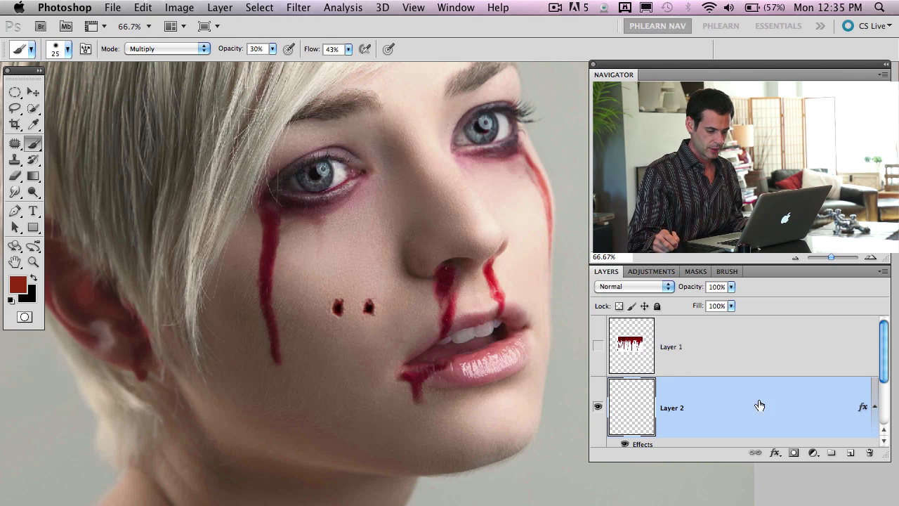
- Add a new layer and lasso a long, narrow drip shape with a rounded lower end from the brow down across the cheek
click(851, 453)
drag(15, 107, 69, 107)
drag(352, 180, 352, 299)
mouse_move(348, 353)
mouse_down()
mouse_move(340, 403)
mouse_move(349, 408)
mouse_move(358, 350)
mouse_up()
mouse_move(362, 286)
mouse_down()
mouse_move(366, 151)
mouse_move(353, 125)
mouse_up()
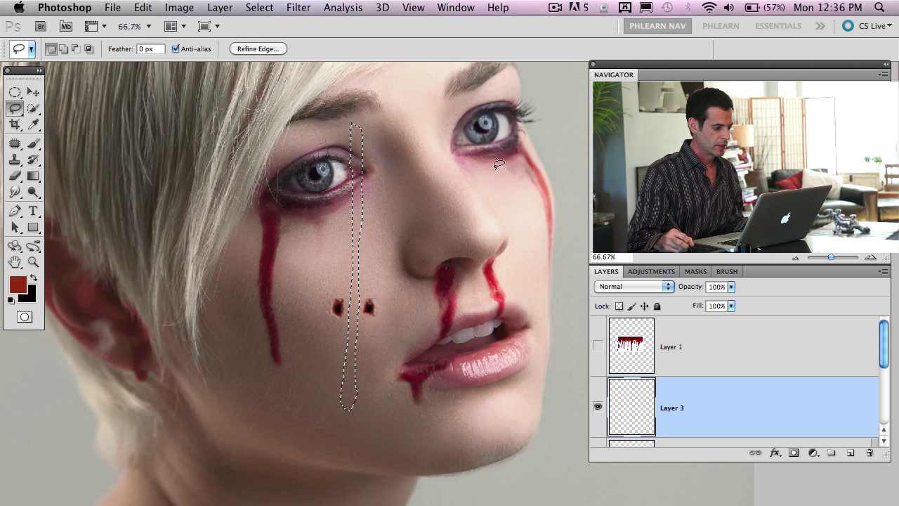
- Smooth the drip selection's outline with Refine Edge by adjusting Feather and Contrast, keeping the output as a selection
click(258, 48)
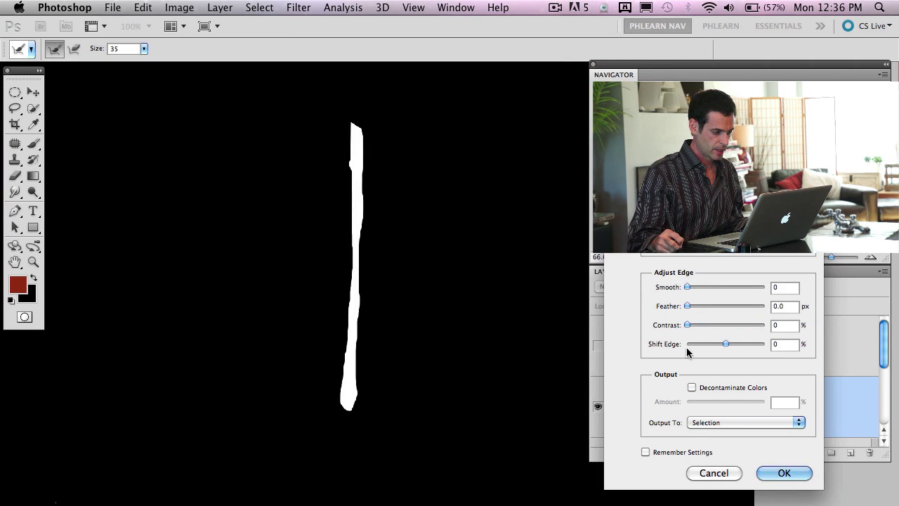
click(700, 307)
drag(701, 305, 747, 325)
click(718, 306)
click(784, 473)
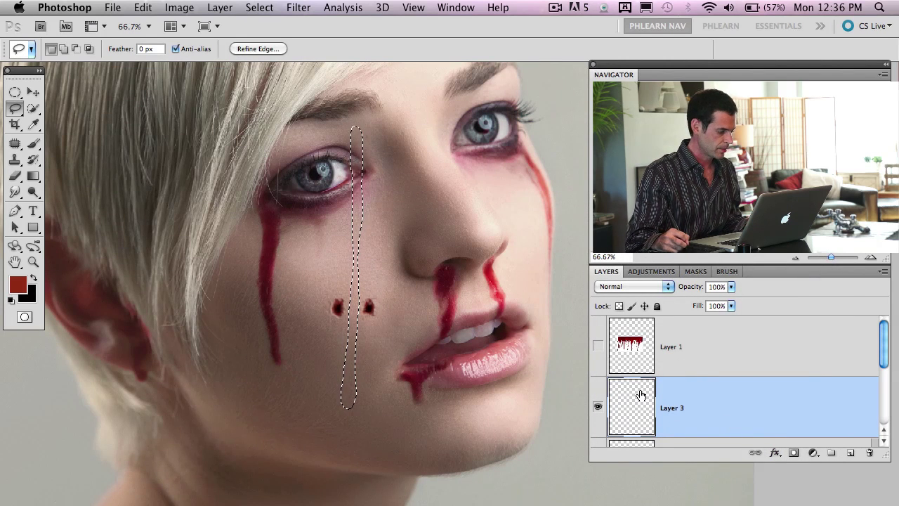
- Fill the drip selection with dark red using a 60 px Multiply brush, hiding the selection edges and building up colour along the drip
key(b)
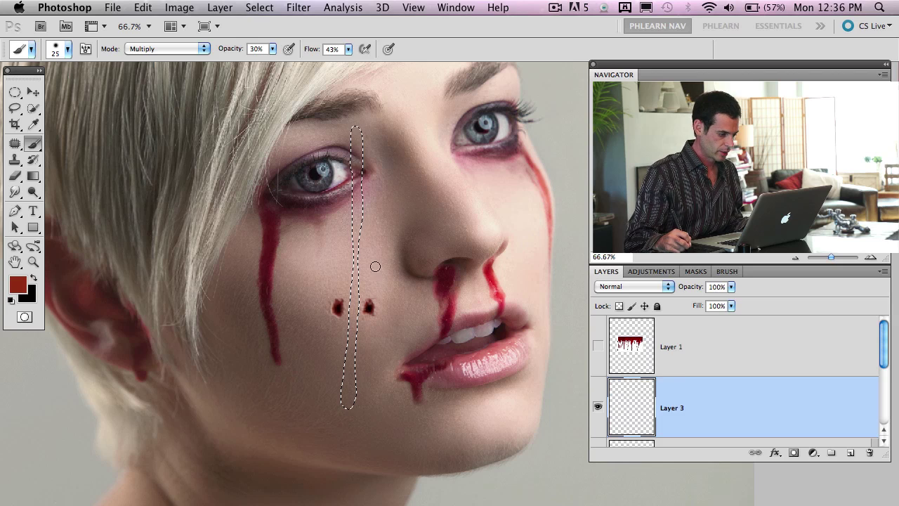
mouse_move(365, 226)
mouse_down()
mouse_move(356, 253)
mouse_move(354, 169)
mouse_move(359, 366)
mouse_move(357, 257)
mouse_move(351, 417)
mouse_move(346, 392)
mouse_up()
key(super+h)
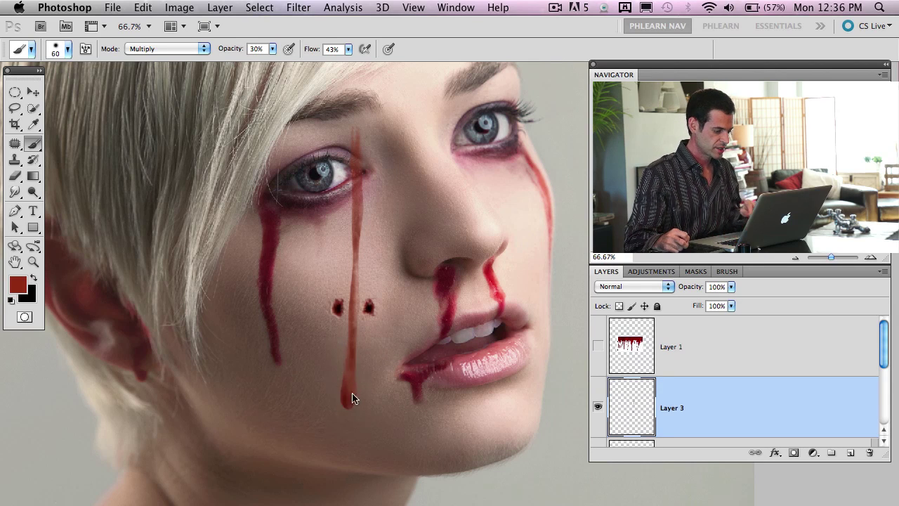
key(bracketright)
key(bracketright)
key(bracketright)
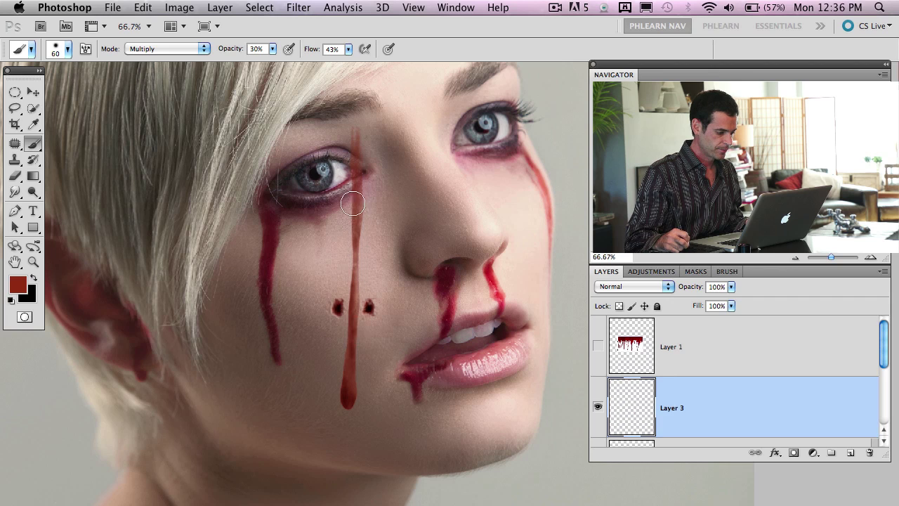
mouse_move(356, 246)
mouse_down()
mouse_move(364, 200)
mouse_move(350, 287)
mouse_move(355, 373)
mouse_move(362, 349)
mouse_move(346, 422)
mouse_move(354, 144)
mouse_move(353, 184)
mouse_up()
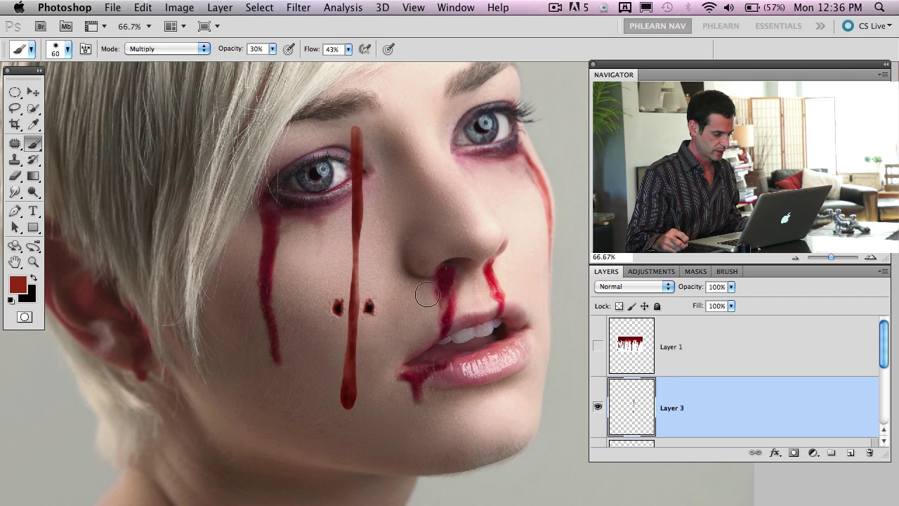
- Move the drip down the cheek towards the wound nearer the nose and soften it with a slight Gaussian Blur
key(v)
mouse_move(394, 297)
mouse_down()
mouse_move(402, 410)
mouse_move(407, 342)
mouse_move(407, 371)
mouse_move(412, 354)
mouse_up()
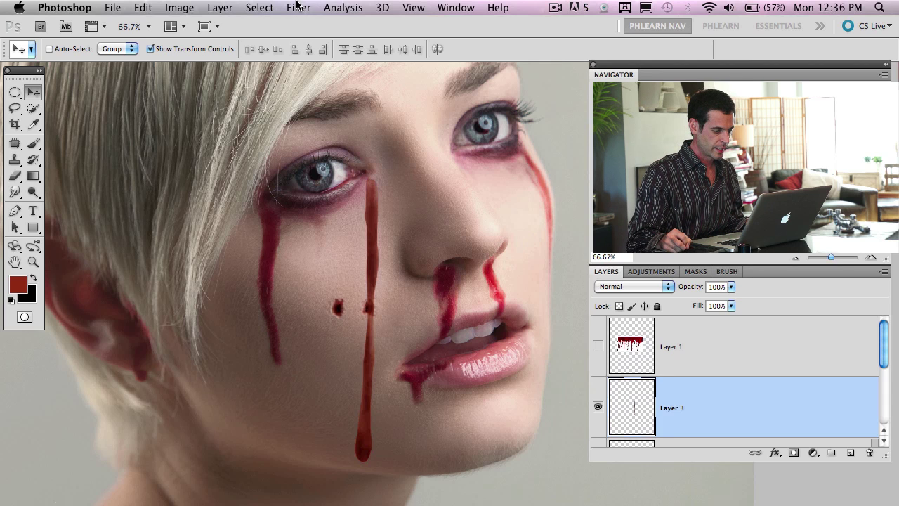
click(299, 7)
mouse_move(344, 160)
click(483, 211)
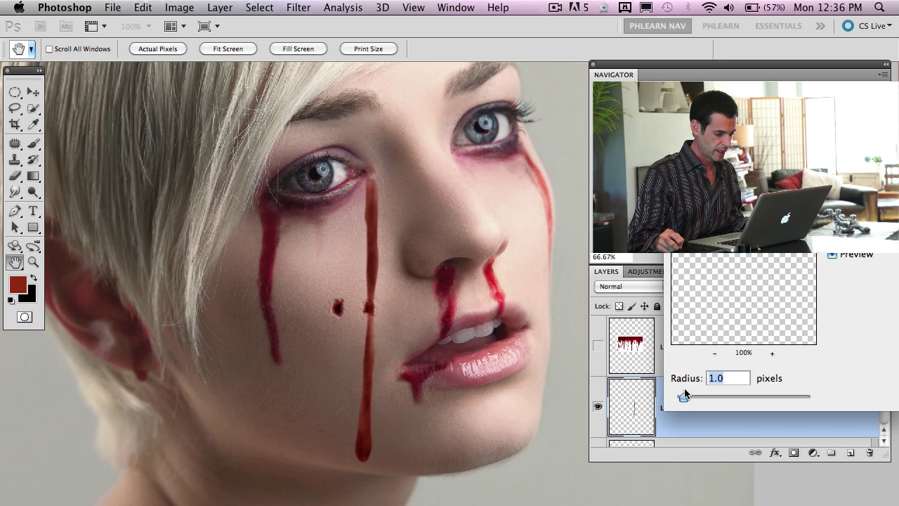
drag(685, 397, 686, 396)
key(Return)
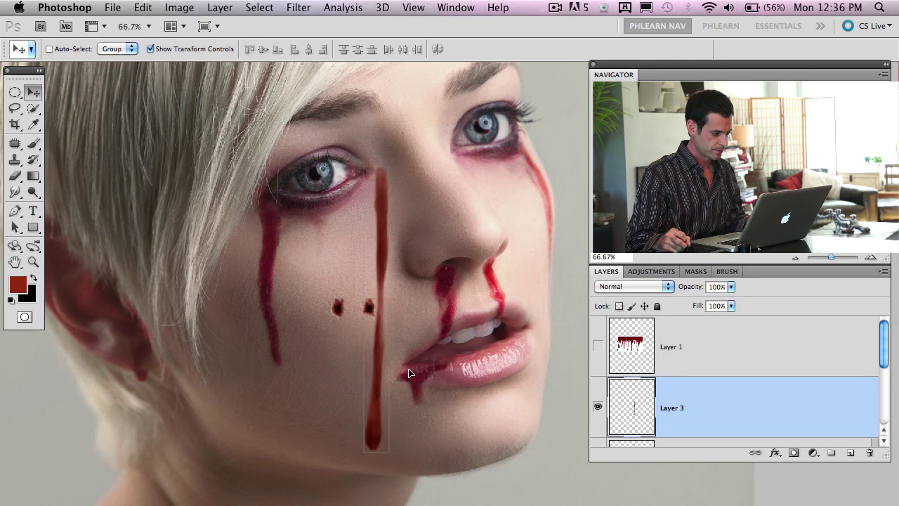
- Scale the drip down and position its upper end on the wound nearer the nose
drag(386, 173, 373, 290)
key(Return)
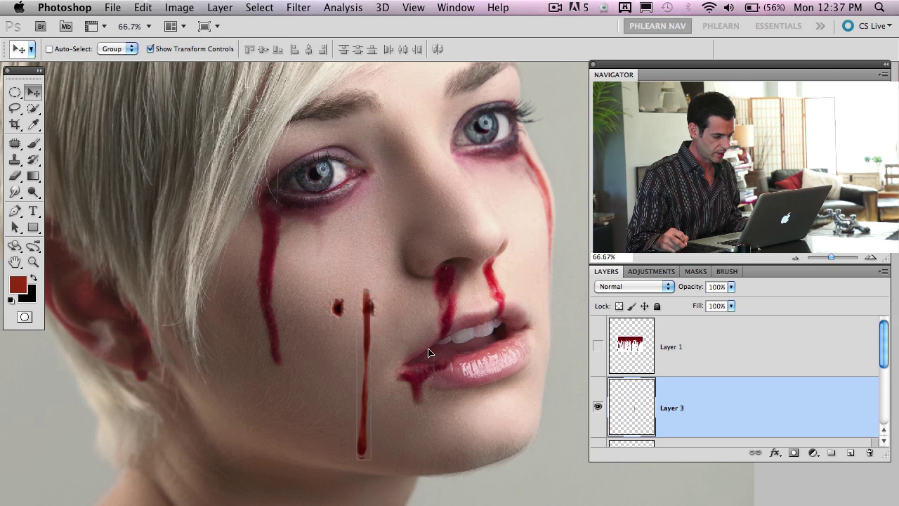
drag(428, 356, 428, 365)
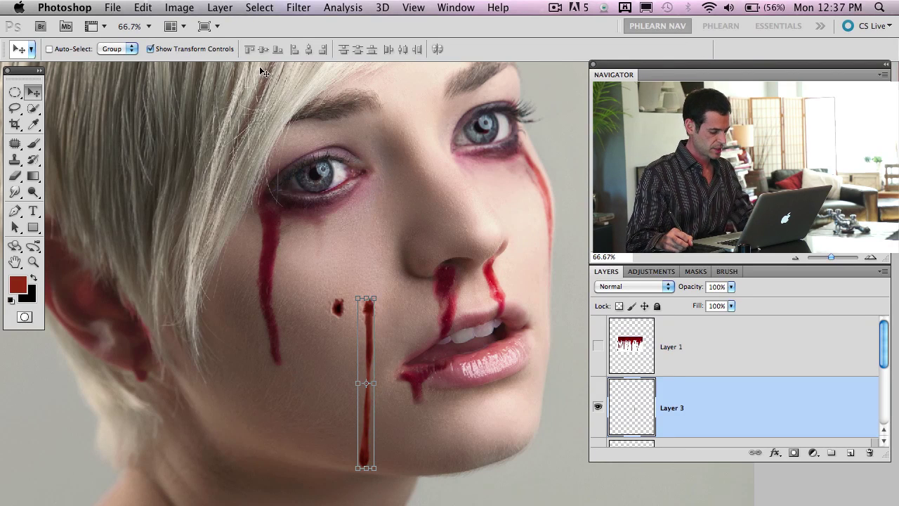
- Warp the drip with a Flag warp in the other orientation, using a bend of -22.2%
key(super+t)
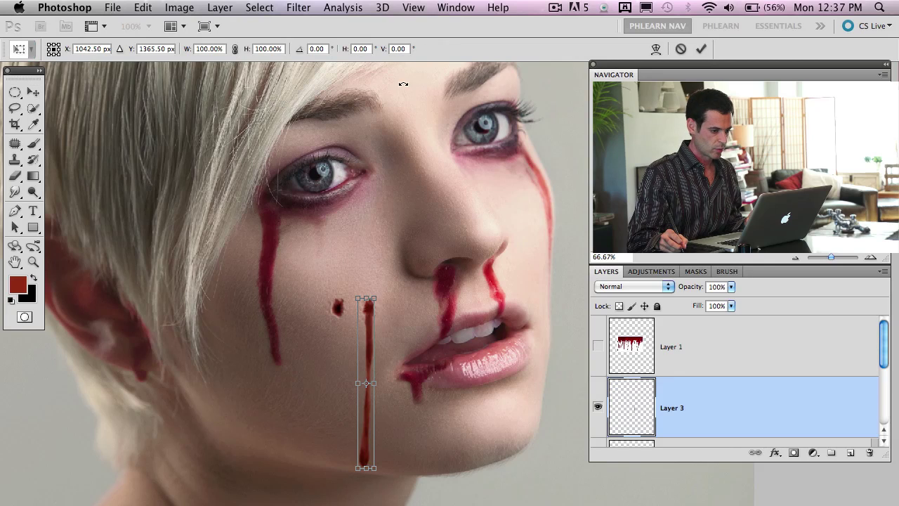
click(656, 48)
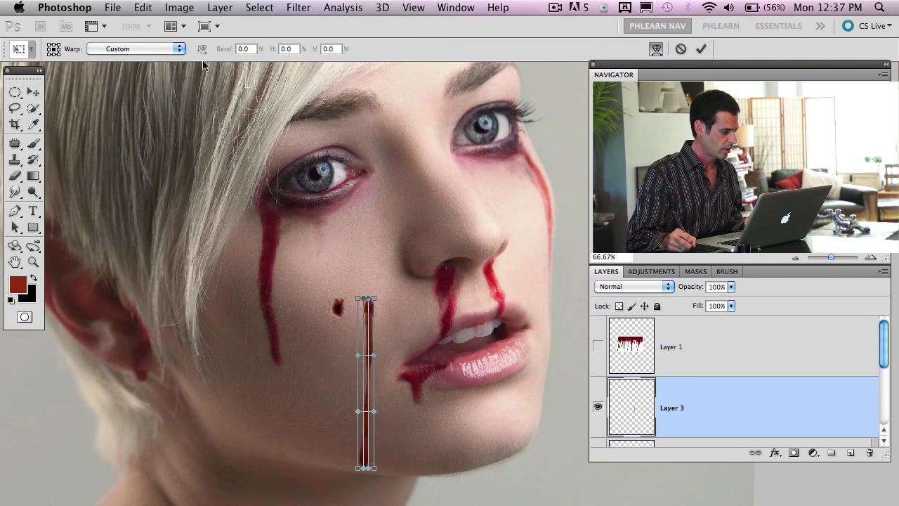
click(162, 49)
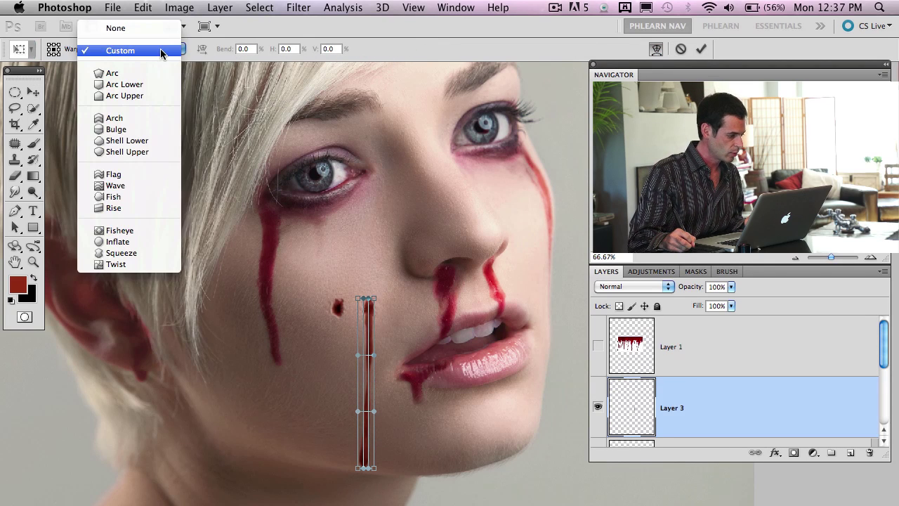
click(151, 175)
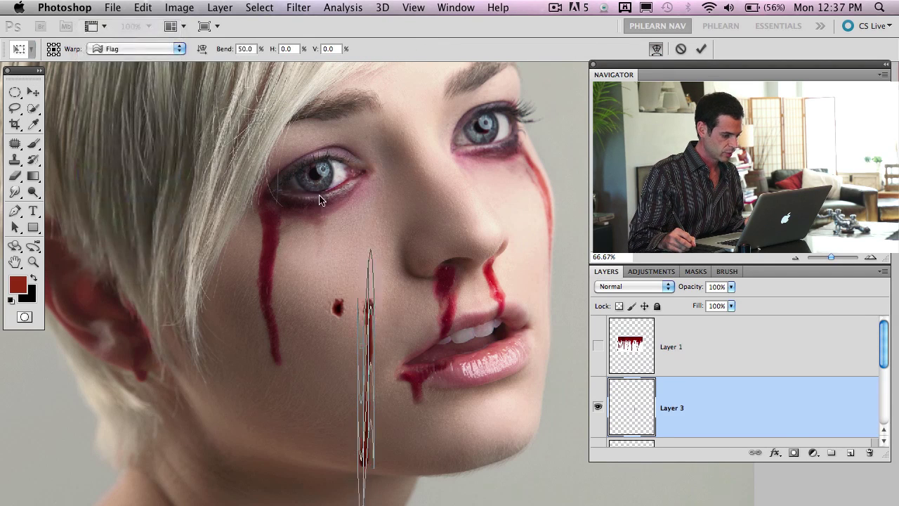
click(202, 49)
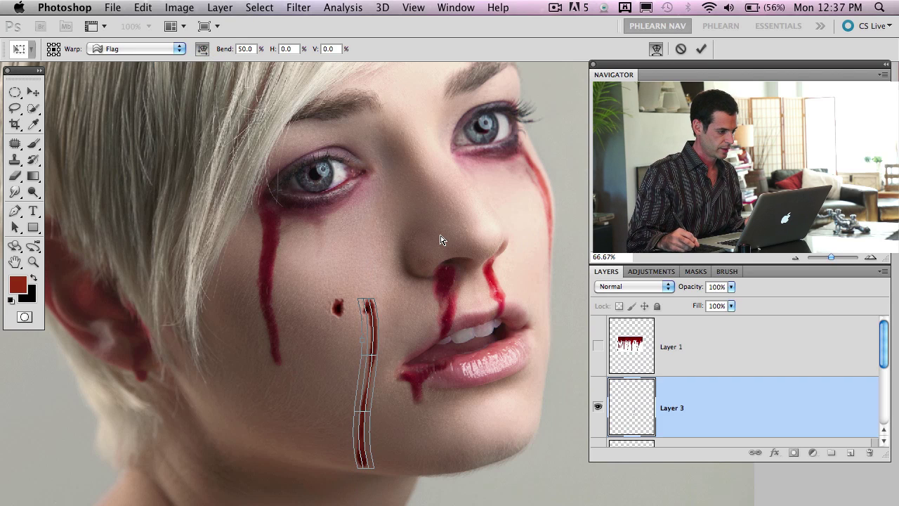
mouse_move(224, 50)
mouse_down()
mouse_move(175, 54)
mouse_move(199, 67)
mouse_move(194, 53)
mouse_move(221, 52)
mouse_move(187, 33)
mouse_up()
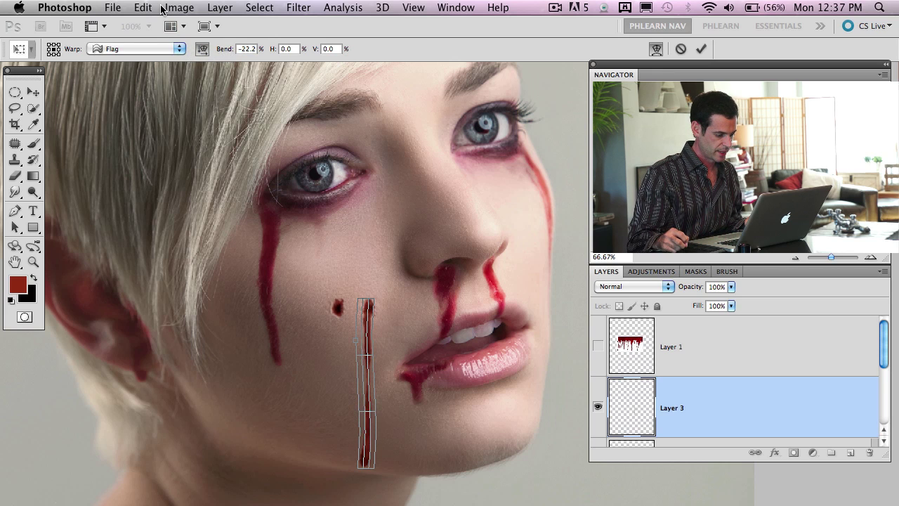
key(Return)
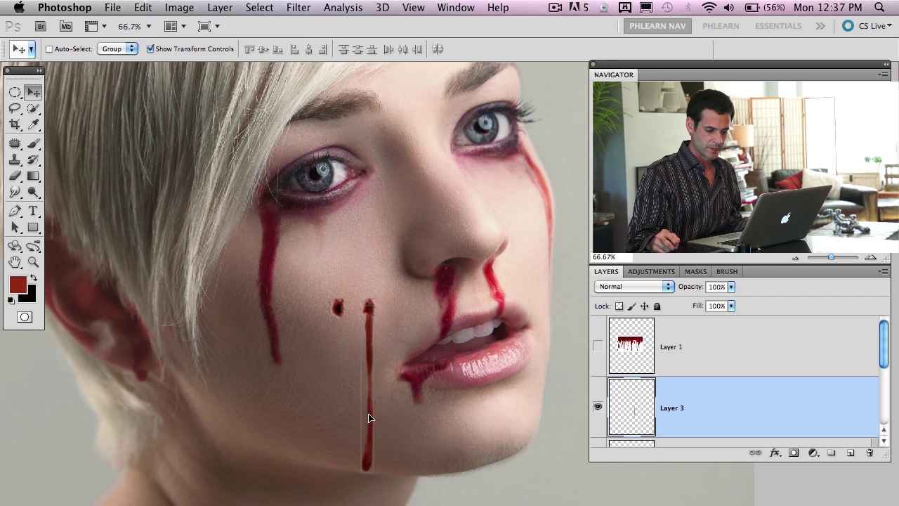
- Select Layer 3 and Layer 2 together and move the wounds and drip from the cheek to the side of the neck
scroll(886, 361, down, 2)
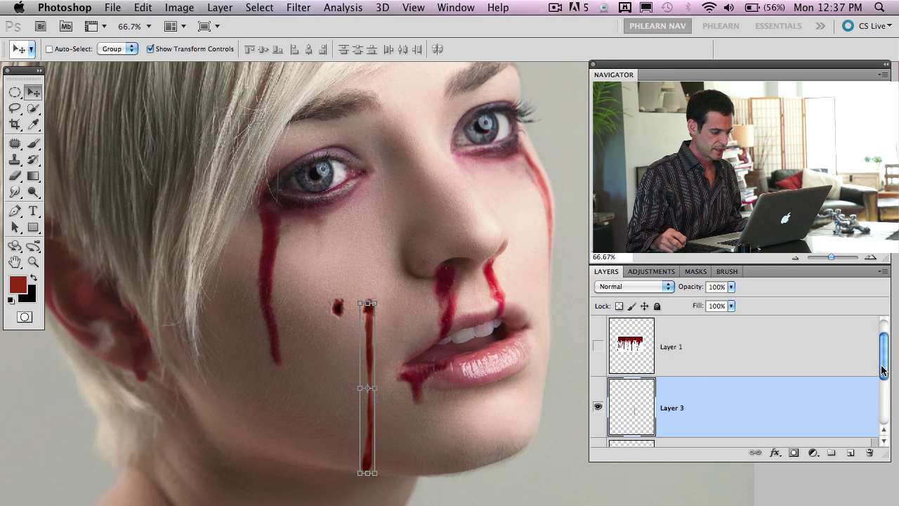
shift+click(775, 406)
drag(415, 359, 355, 468)
scroll(379, 341, down, 5)
mouse_move(395, 241)
mouse_down()
mouse_move(392, 306)
mouse_move(383, 309)
mouse_up()
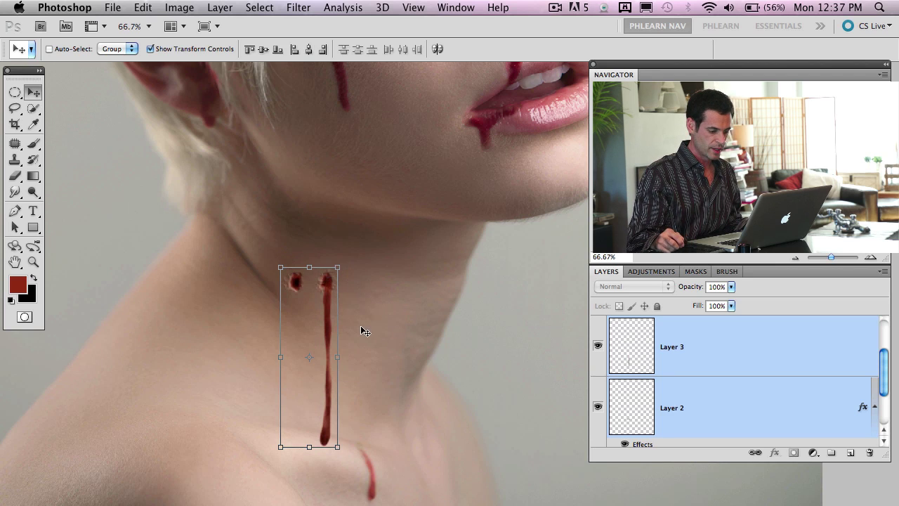
- Hide Layer 3, select the wound nearer the throat on Layer 2 with an elliptical selection and move it above the other wound
click(597, 346)
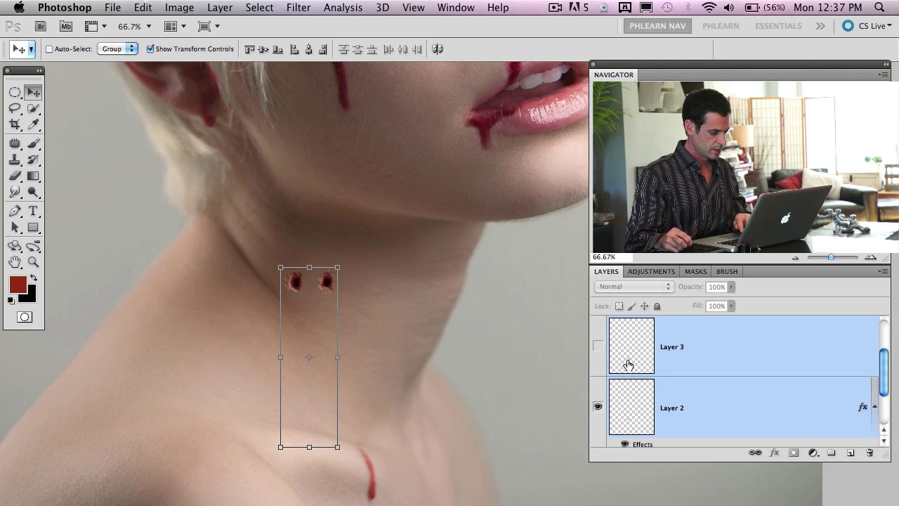
click(700, 409)
key(m)
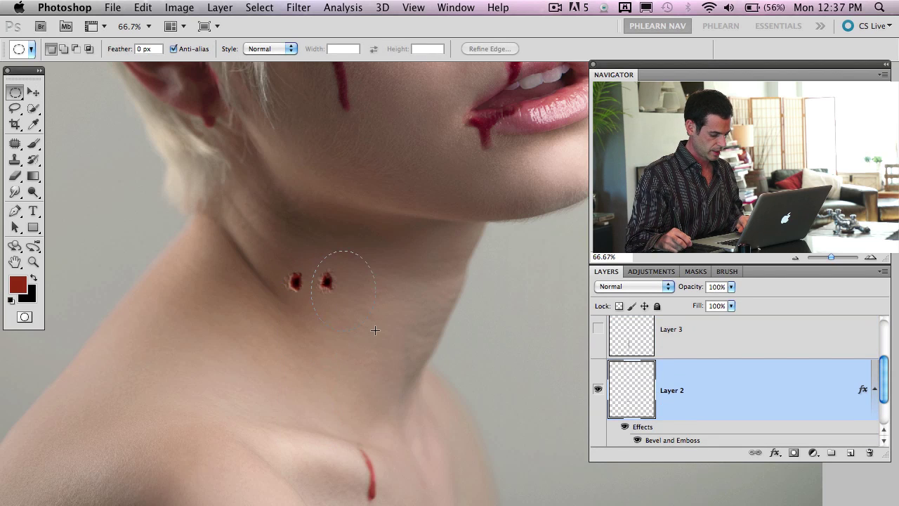
key(v)
drag(357, 309, 334, 253)
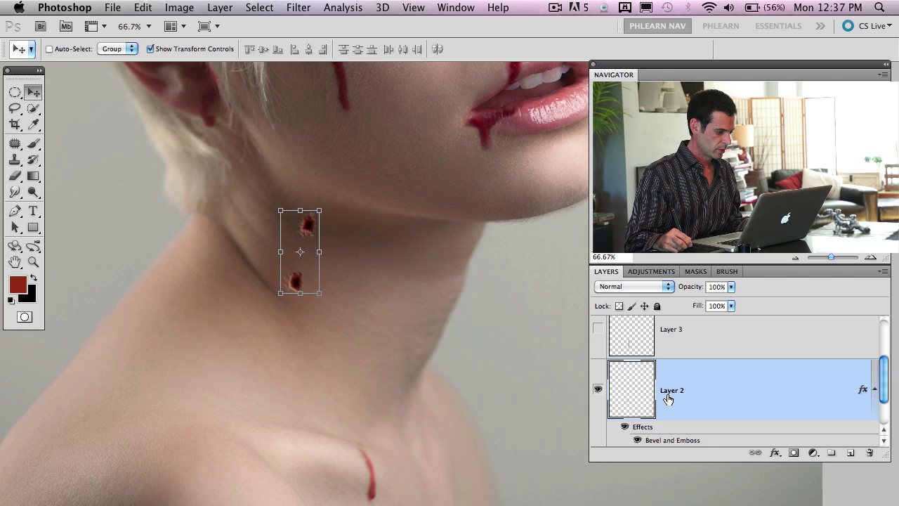
- Reposition the pair of wounds at their original size lower on the side of the neck and rotate it slightly clockwise
drag(319, 290, 329, 311)
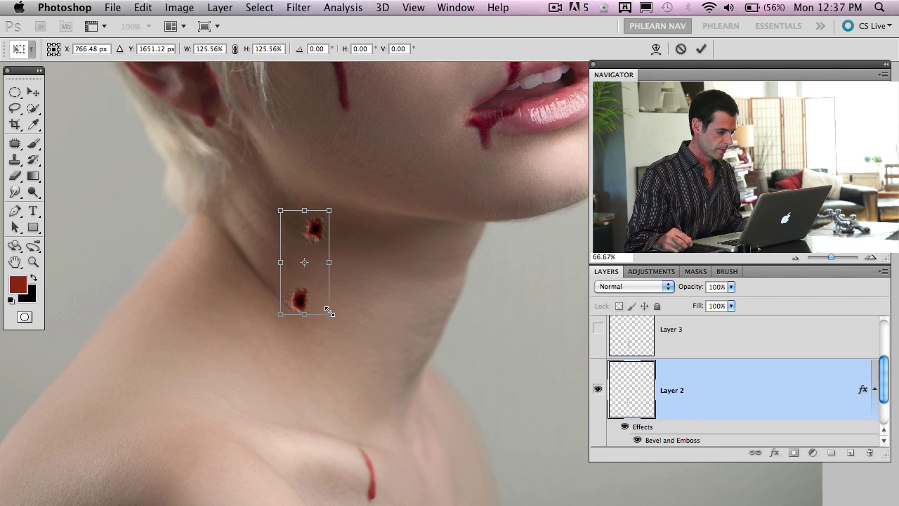
key(Escape)
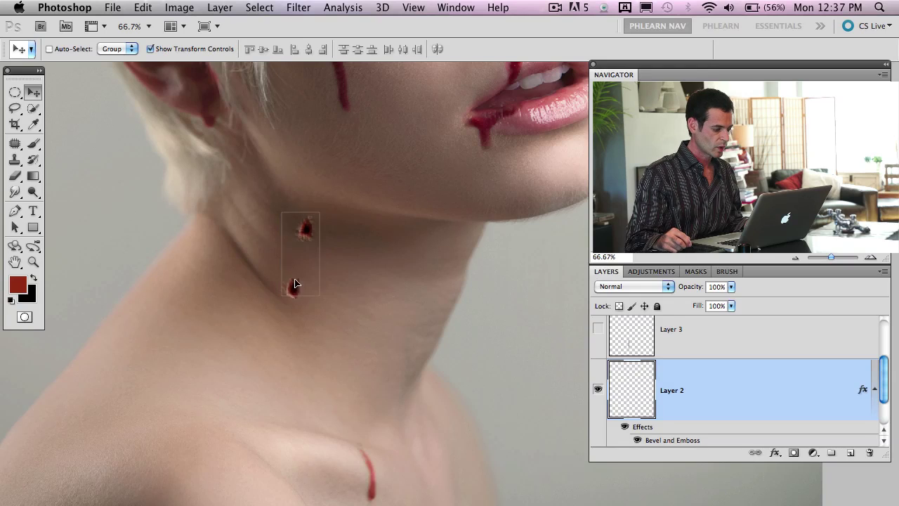
drag(303, 279, 293, 281)
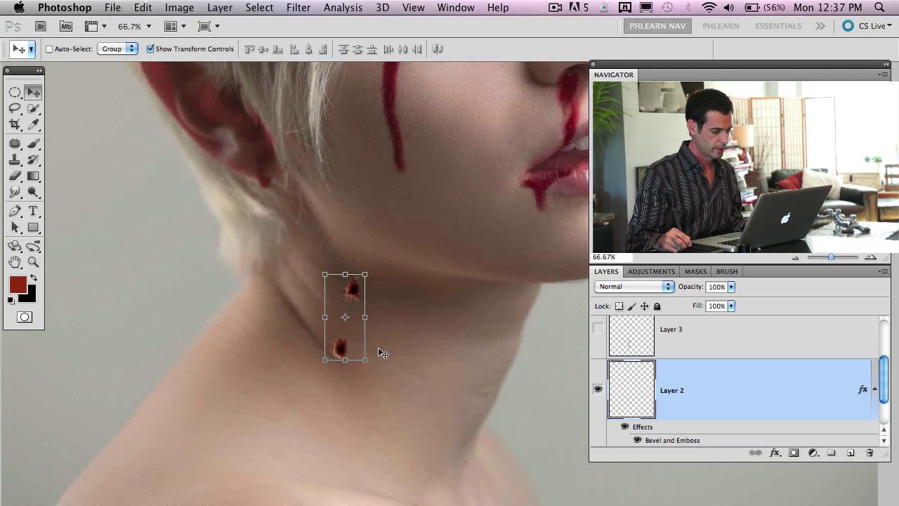
drag(359, 338, 357, 342)
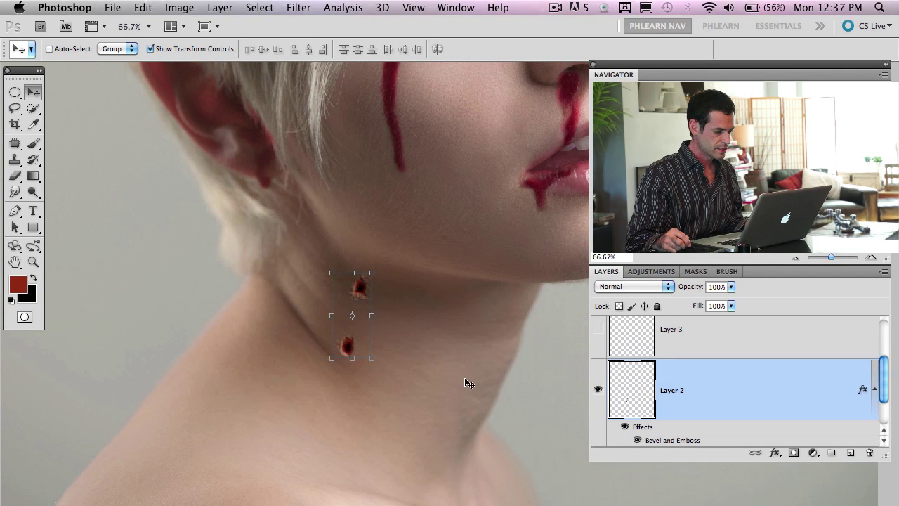
drag(418, 396, 465, 453)
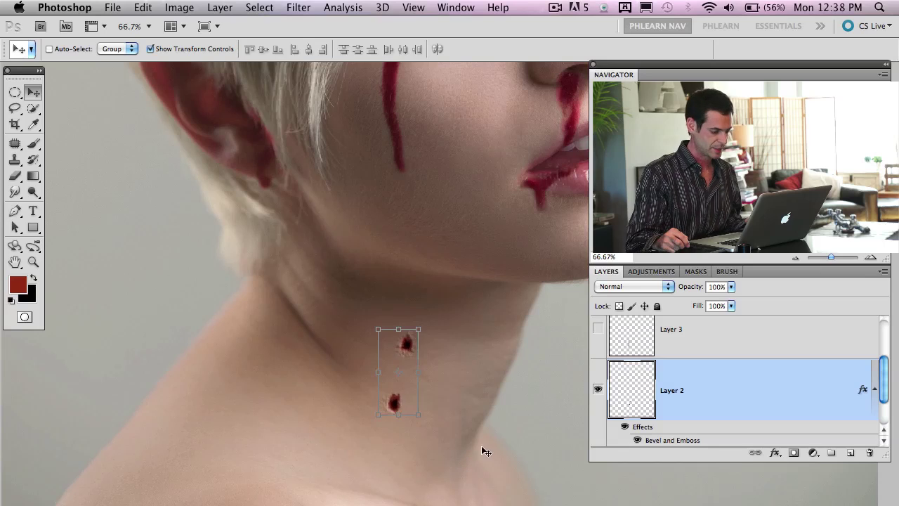
scroll(477, 453, right, 3)
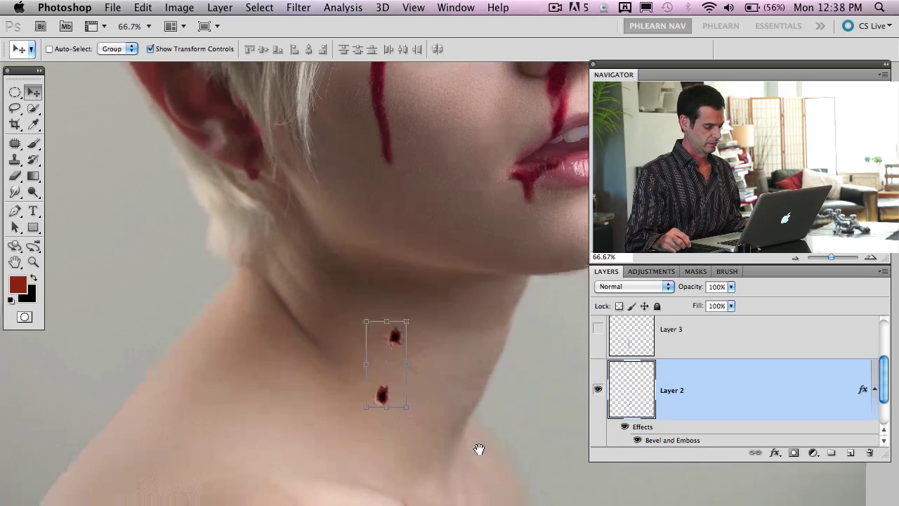
drag(408, 418, 401, 417)
key(Return)
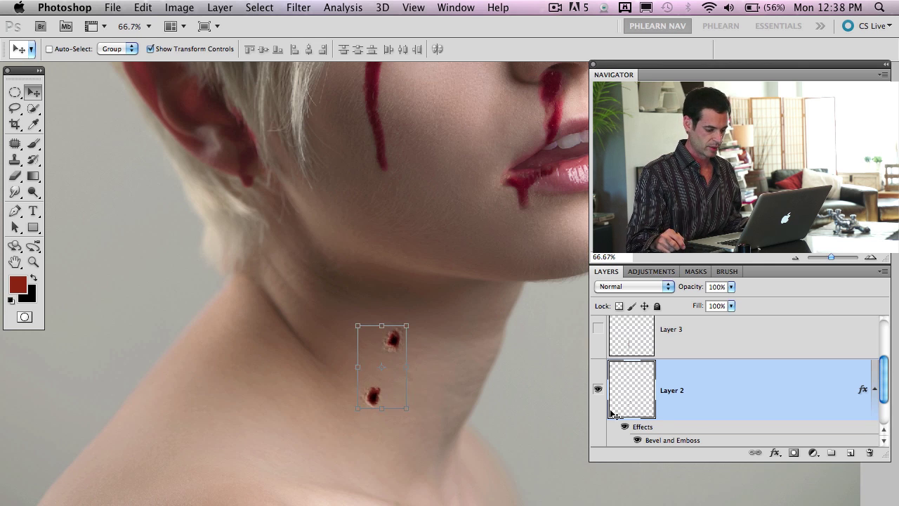
- Adjust the global light direction of Layer 2's Bevel and Emboss, setting the altitude to 11°
double_click(691, 444)
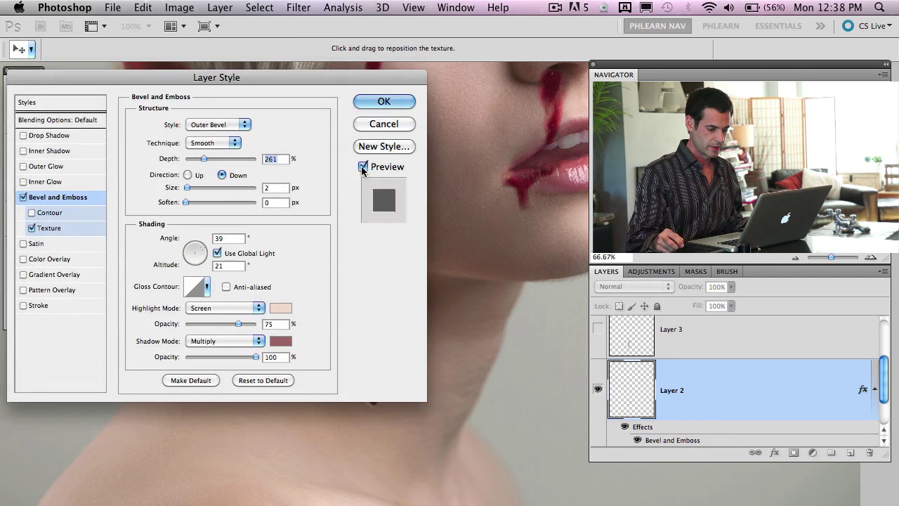
drag(77, 74, 548, 89)
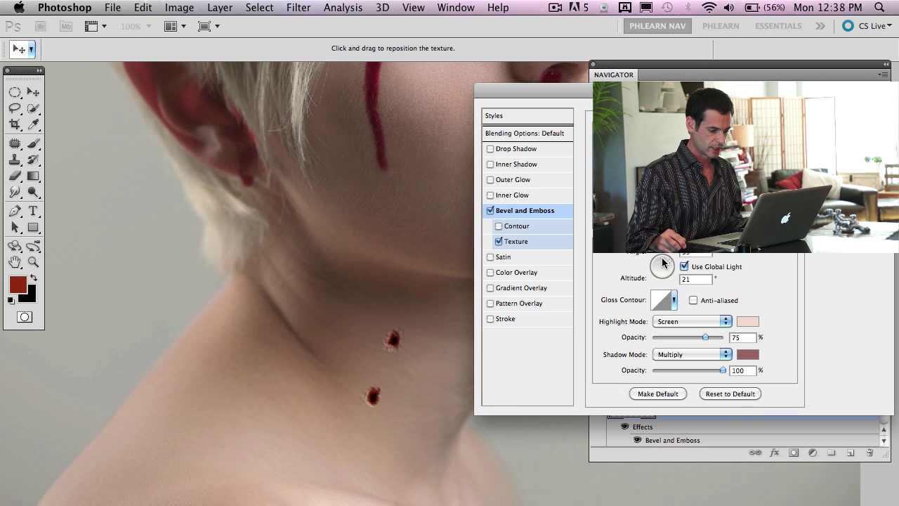
mouse_move(655, 269)
mouse_down()
mouse_move(668, 273)
mouse_move(674, 263)
mouse_move(667, 268)
mouse_up()
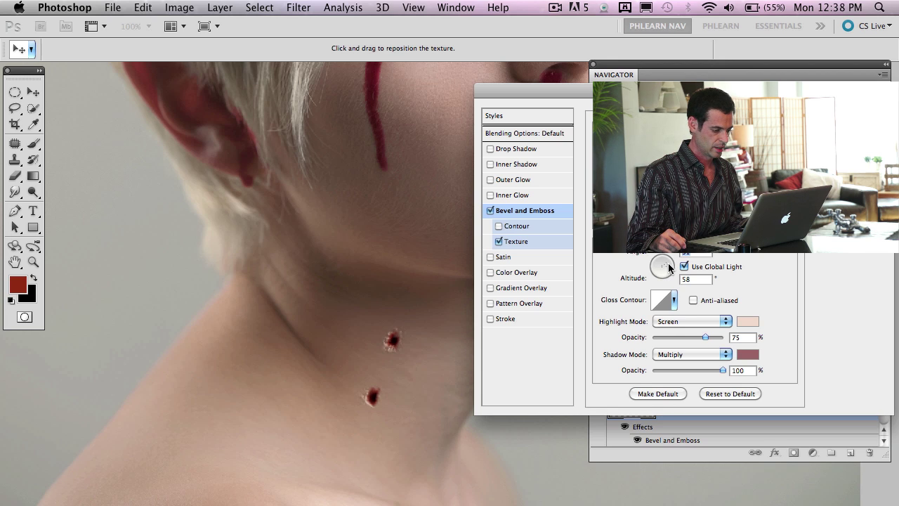
drag(668, 260, 671, 266)
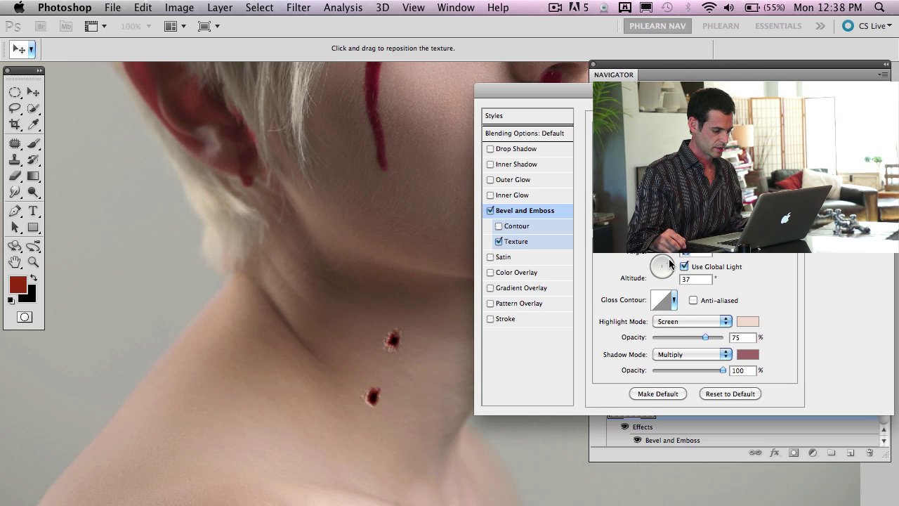
drag(669, 269, 668, 271)
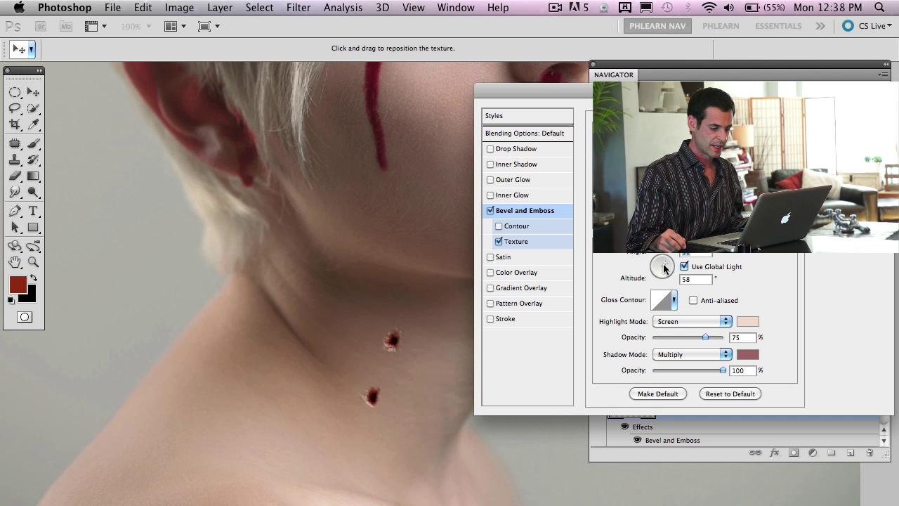
mouse_move(664, 268)
mouse_down()
mouse_move(657, 271)
mouse_move(670, 267)
mouse_up()
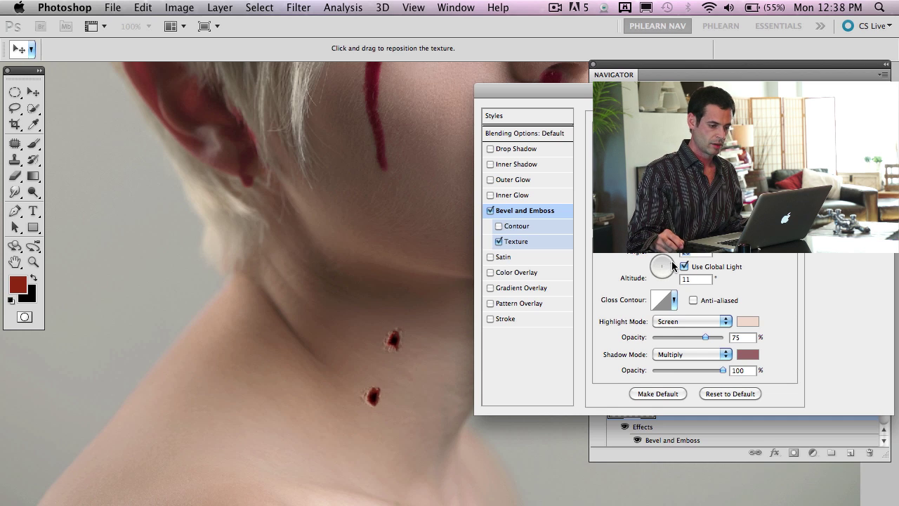
key(Return)
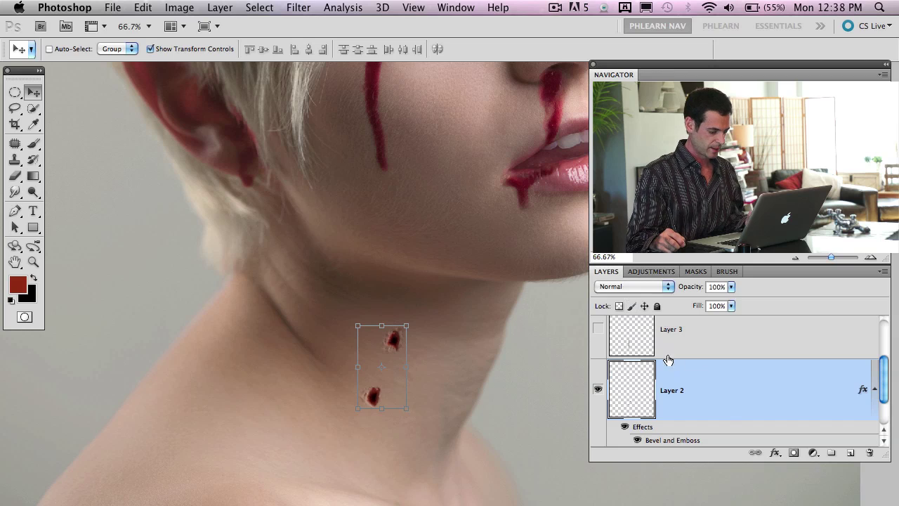
- Show Layer 3, move its drip onto the upper neck wound and set the layer's opacity to 100%
click(598, 328)
click(663, 337)
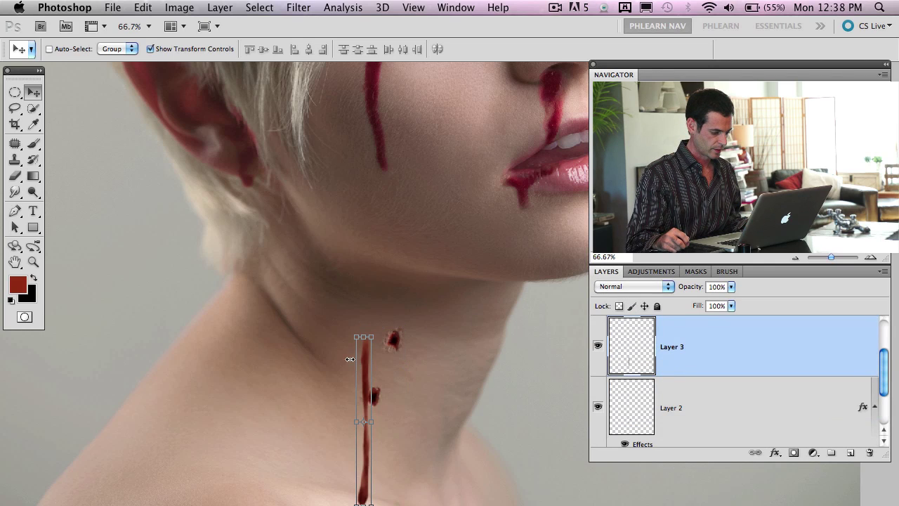
drag(362, 379, 398, 379)
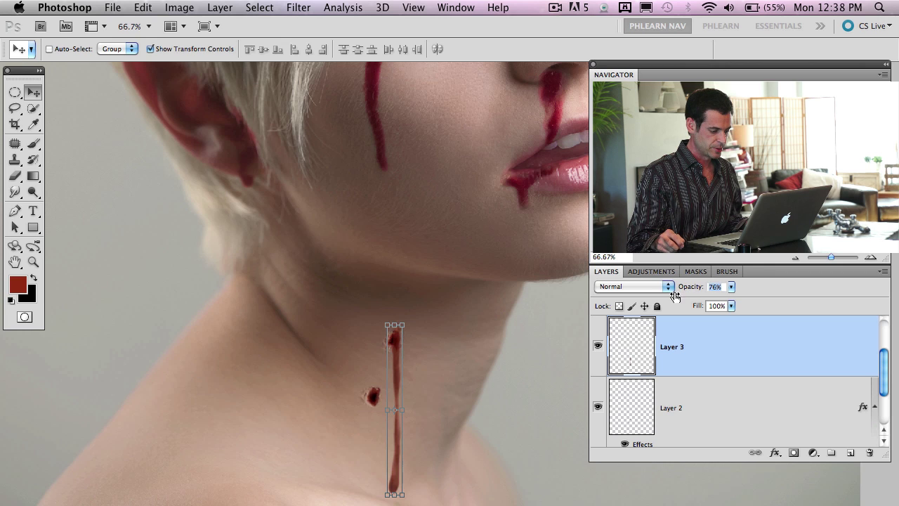
click(717, 286)
key(Return)
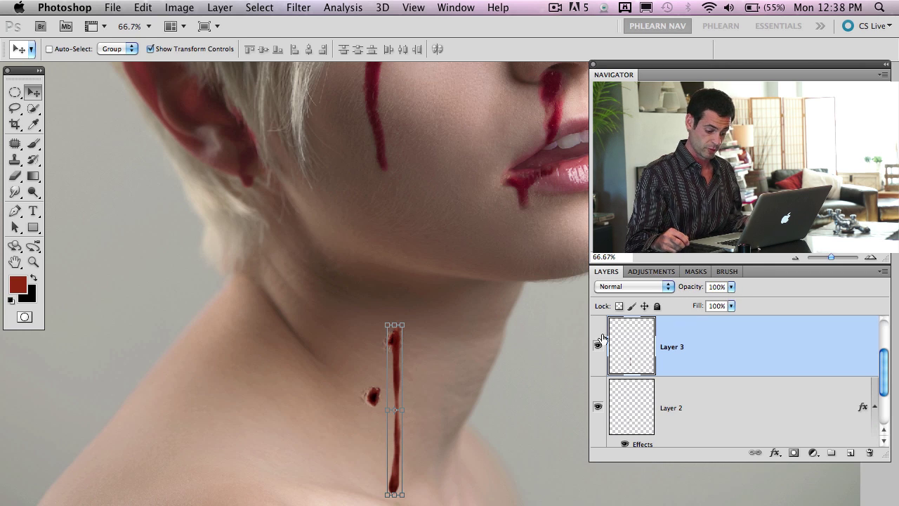
- Scale the drip down and place its upper end back on the upper wound
drag(407, 323, 424, 367)
key(Return)
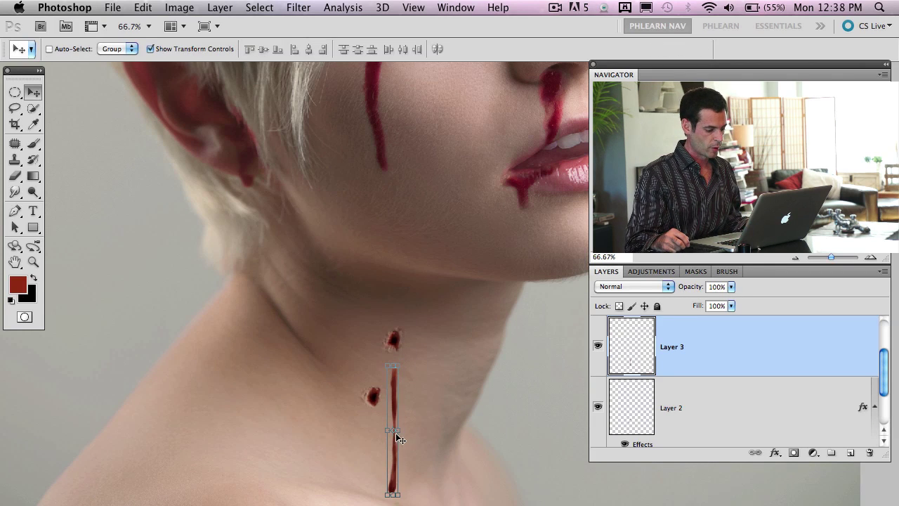
drag(397, 456, 396, 428)
- Rotate the drip about 7°, widen it to about 114% and realign its upper end with the upper wound
key(ctrl+t)
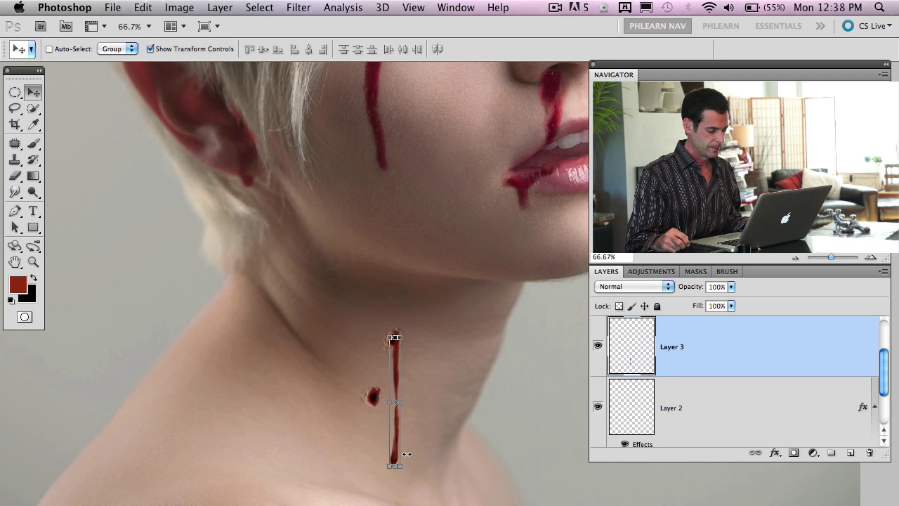
mouse_move(398, 461)
mouse_down()
mouse_move(392, 468)
mouse_move(403, 476)
mouse_up()
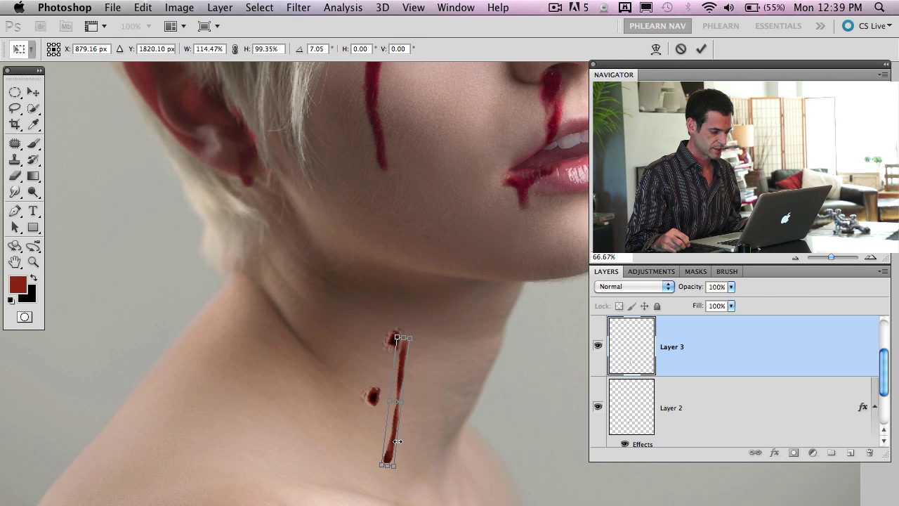
key(Return)
mouse_move(392, 437)
mouse_down()
mouse_move(386, 429)
mouse_move(383, 440)
mouse_up()
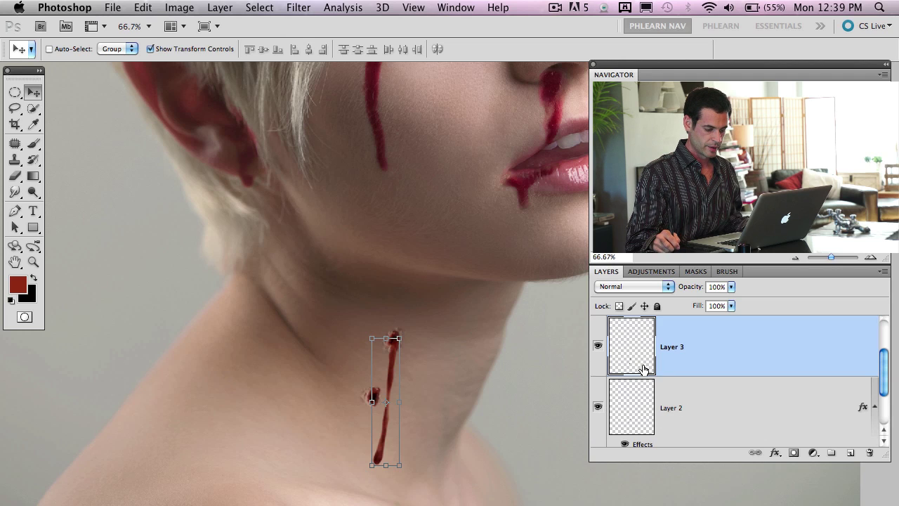
- Duplicate Layer 2 and merge the copy with a new empty layer to flatten its Bevel and Emboss effect
drag(884, 385, 883, 406)
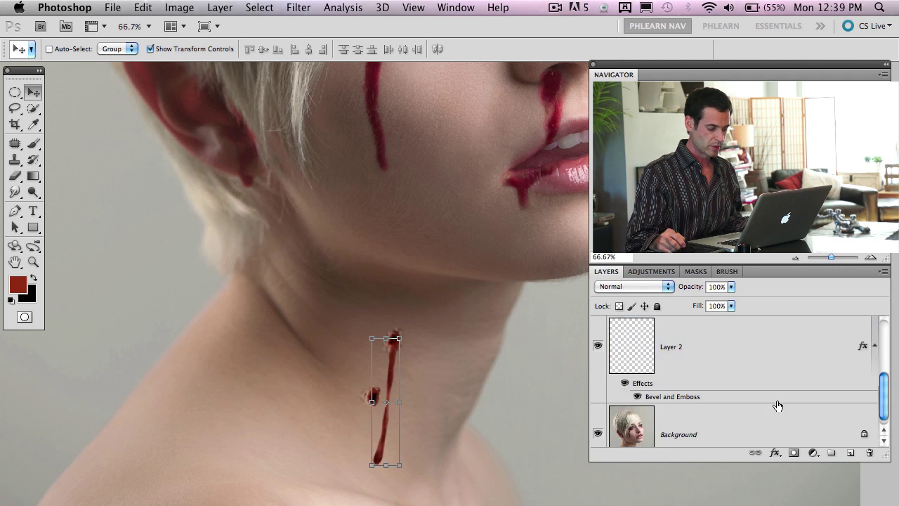
click(625, 384)
click(625, 384)
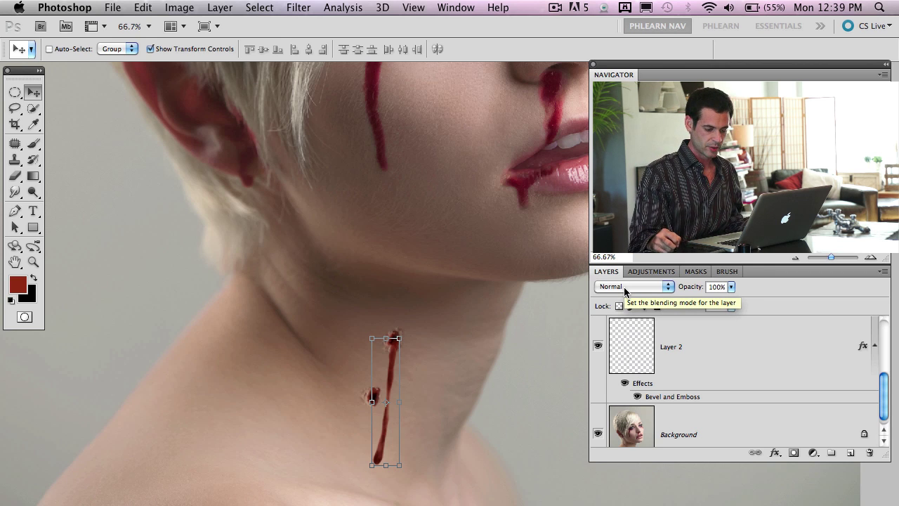
drag(803, 357, 851, 451)
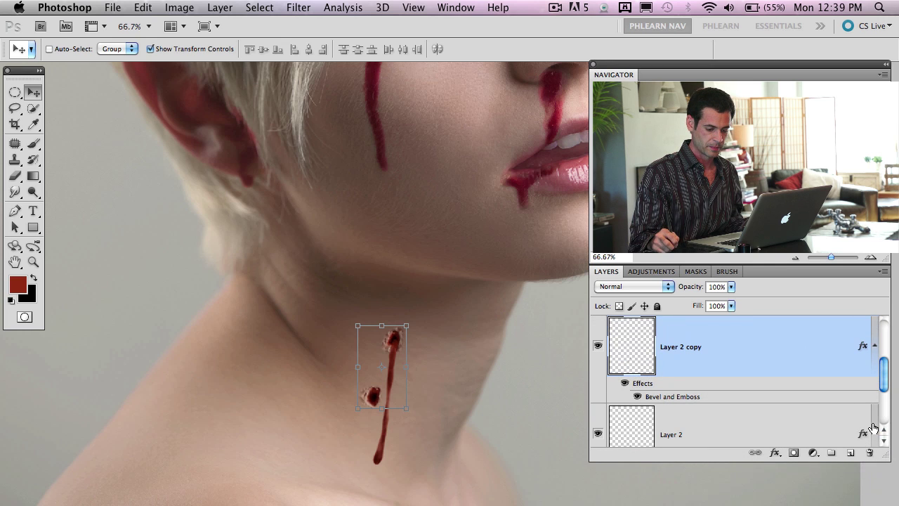
click(874, 345)
click(852, 453)
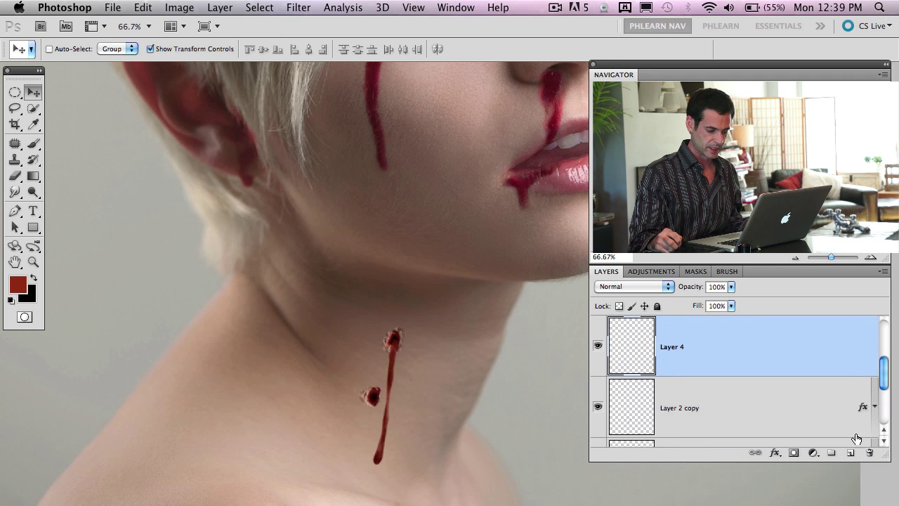
shift+click(741, 413)
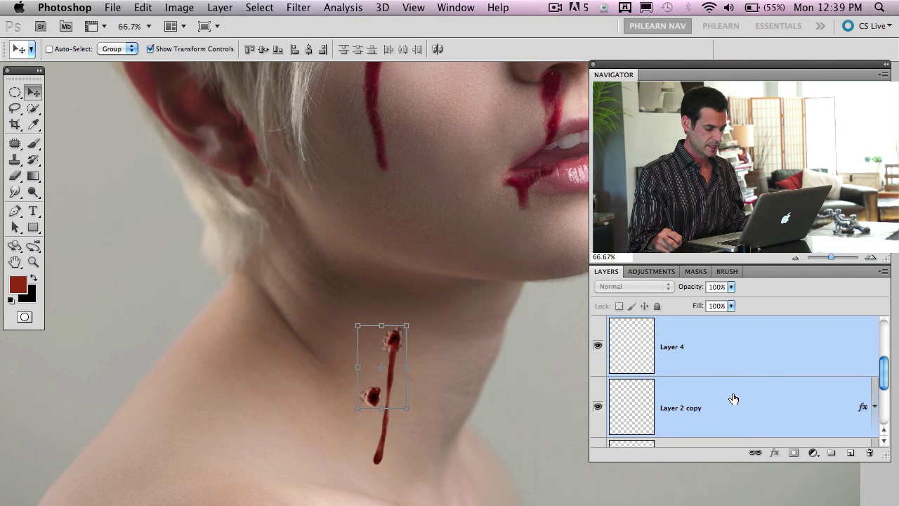
key(super+e)
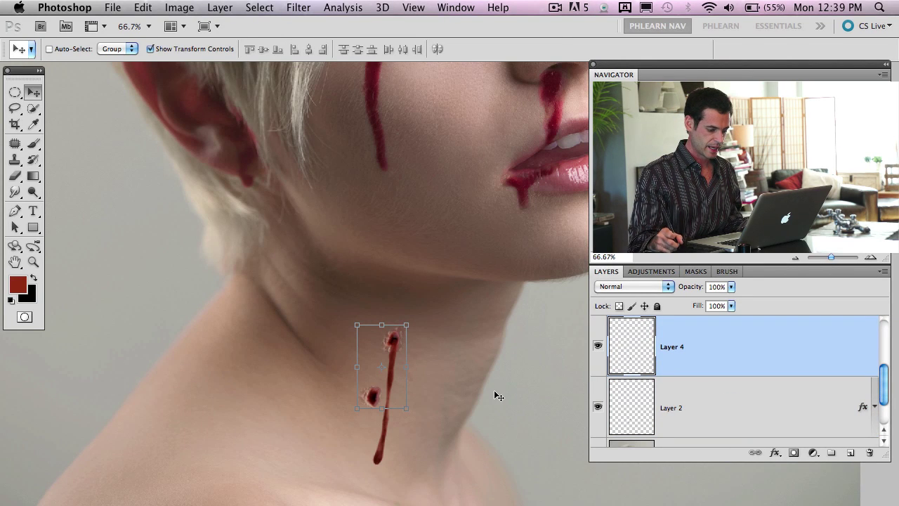
- Undo the trial move of the merged wounds on Layer 4 and hide the original Layer 2
drag(497, 395, 522, 386)
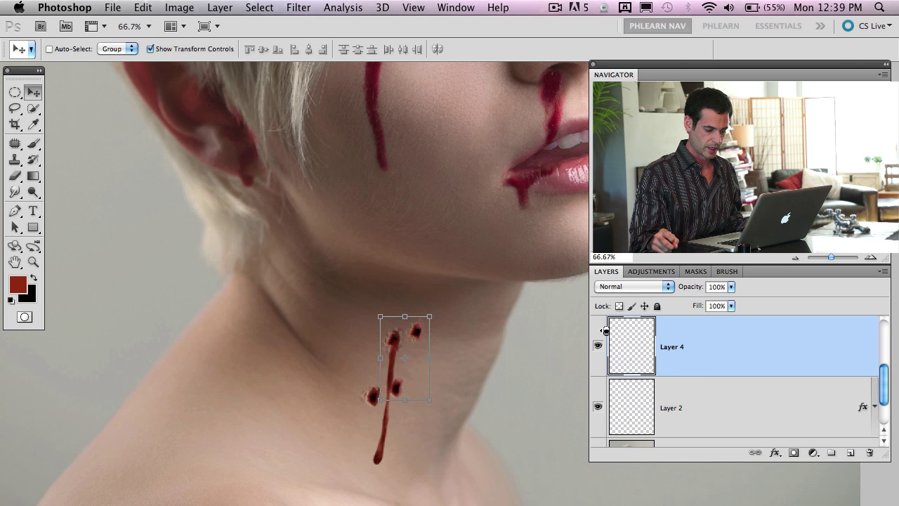
key(super+z)
drag(883, 388, 882, 364)
click(598, 356)
- Toggle Layer 4's visibility repeatedly to compare the neck with and without the merged wounds, leaving the layer shown
click(599, 407)
click(600, 406)
click(602, 405)
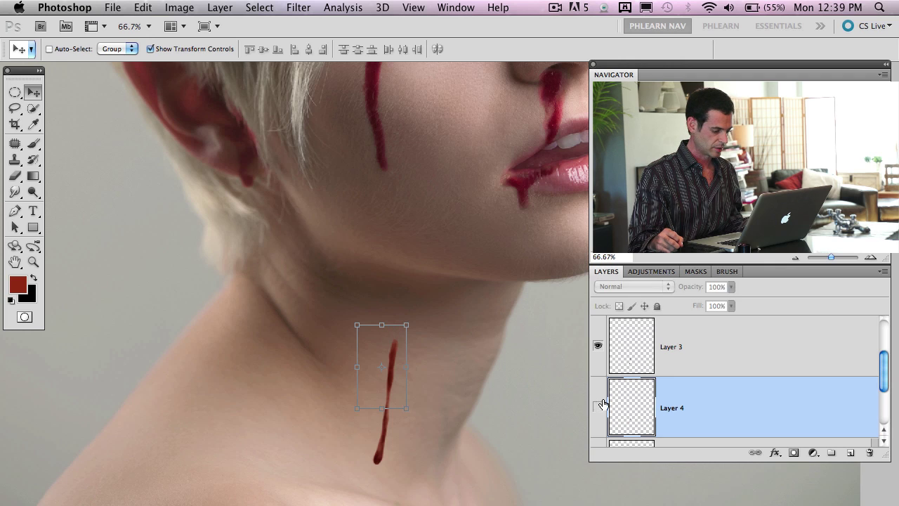
click(599, 406)
click(597, 407)
click(598, 406)
click(597, 407)
click(597, 407)
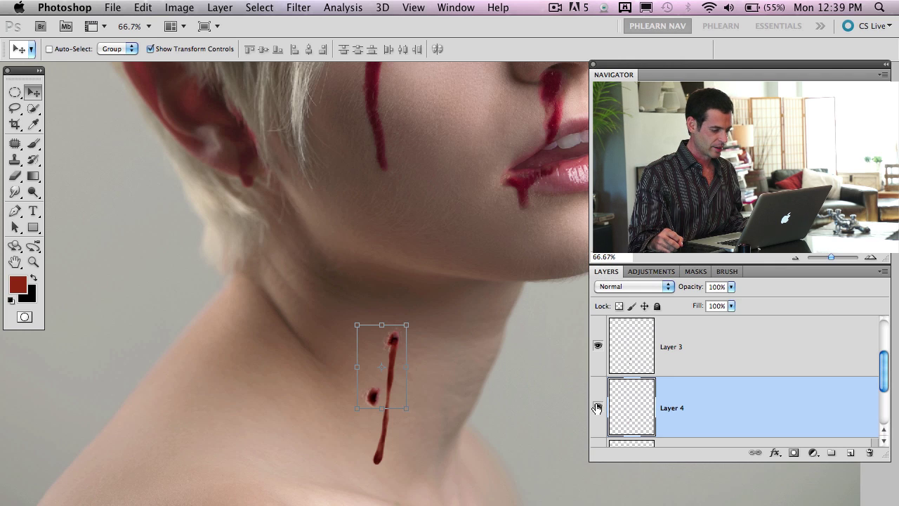
click(597, 407)
click(596, 408)
click(596, 408)
click(595, 408)
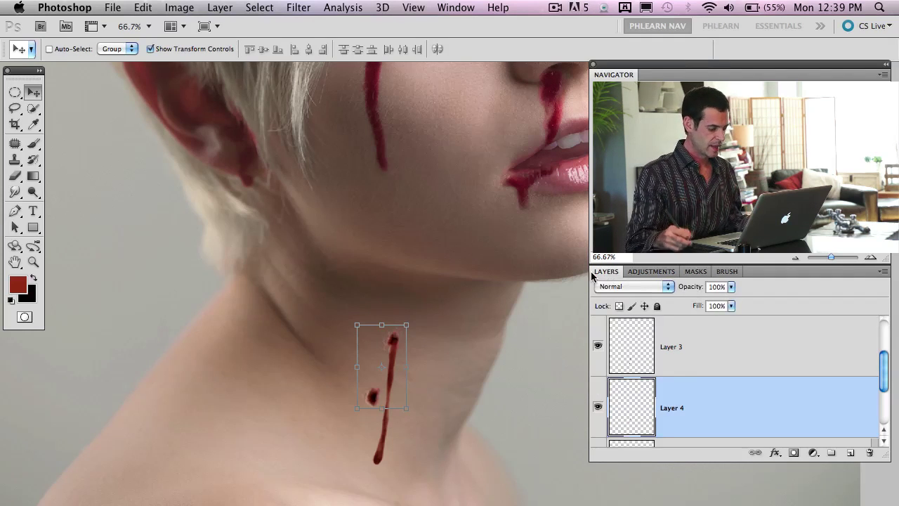
- Apply a 0.8-pixel Gaussian Blur to the wounds on Layer 4 and to the drip on Layer 3
key(super+alt+f)
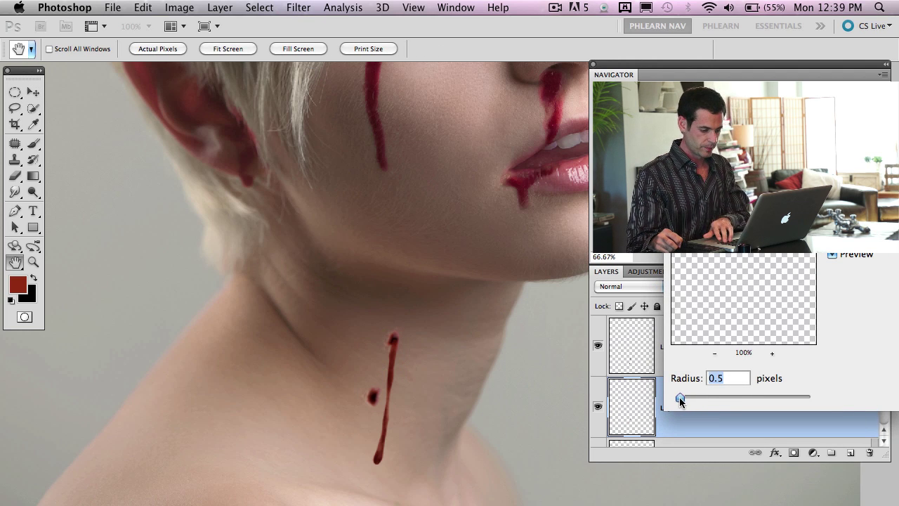
drag(681, 397, 691, 392)
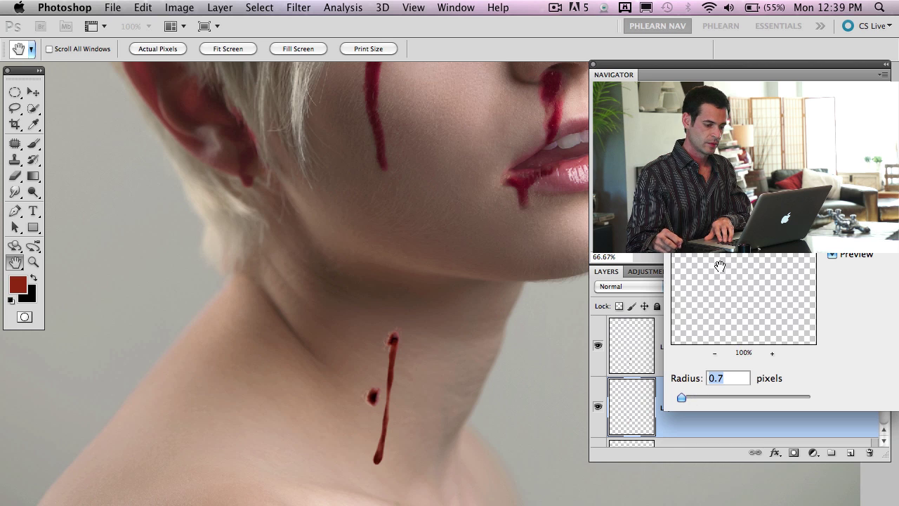
key(Return)
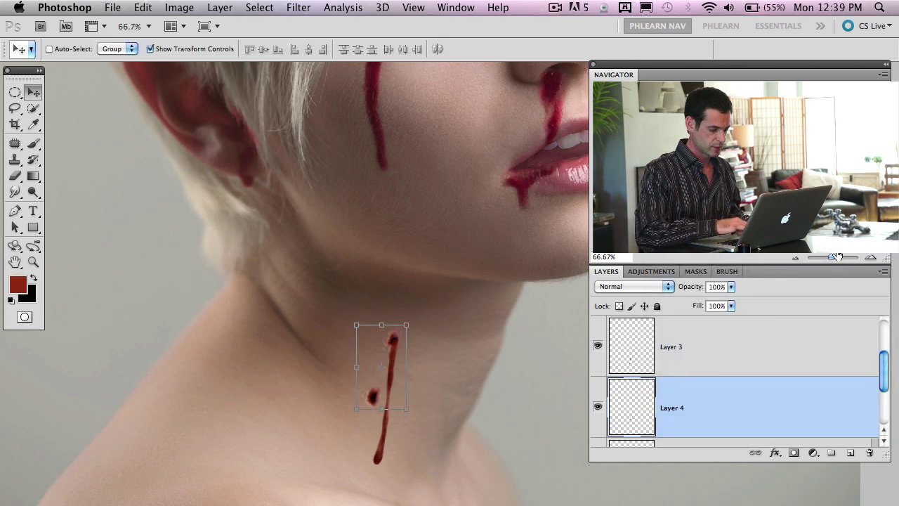
click(632, 343)
key(super+alt+f)
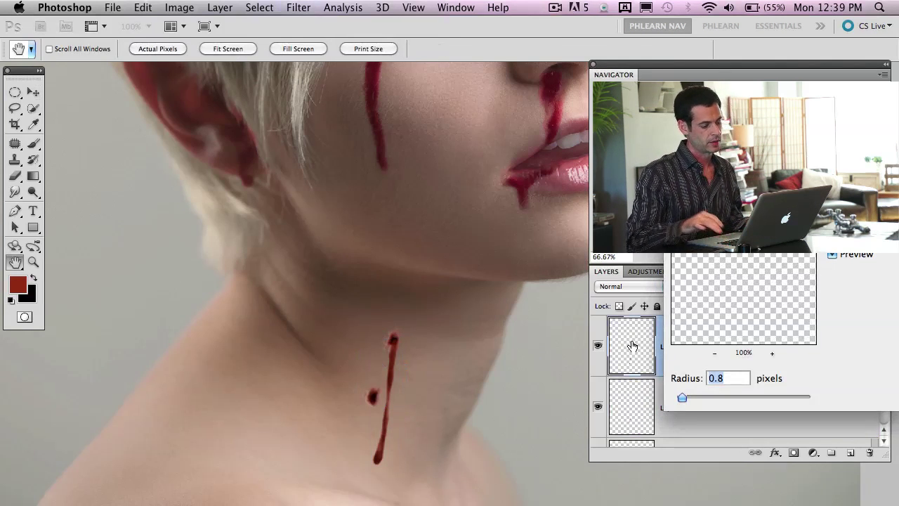
key(Return)
key(v)
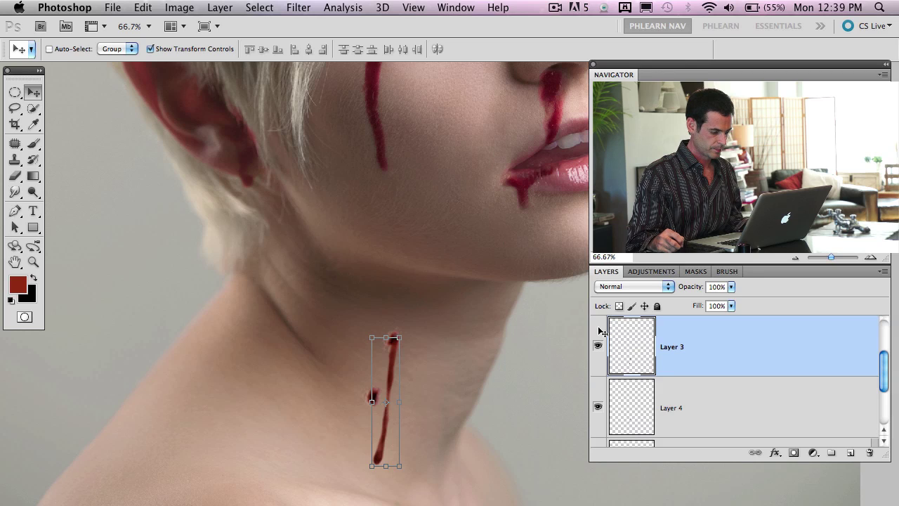
click(598, 407)
click(597, 407)
- Duplicate the blood drip on Layer 3, scale the copy down and place it beneath the lower wound
click(678, 417)
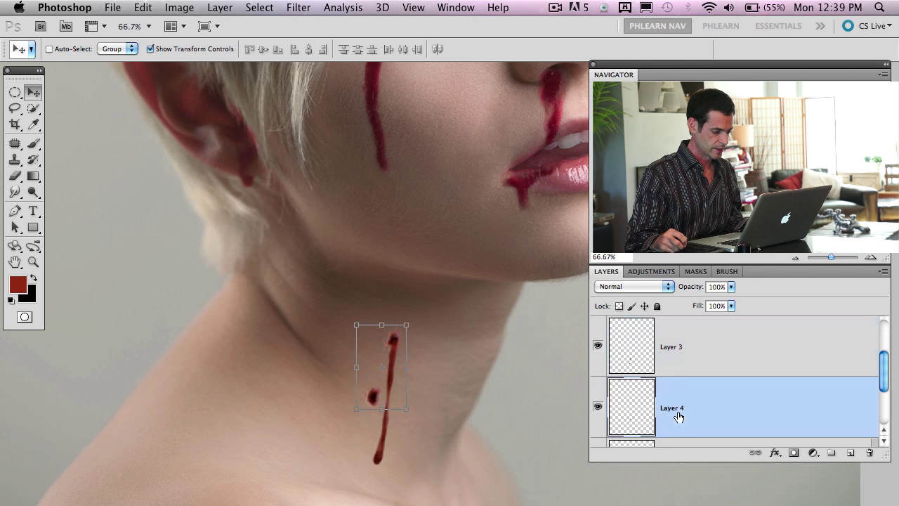
click(686, 366)
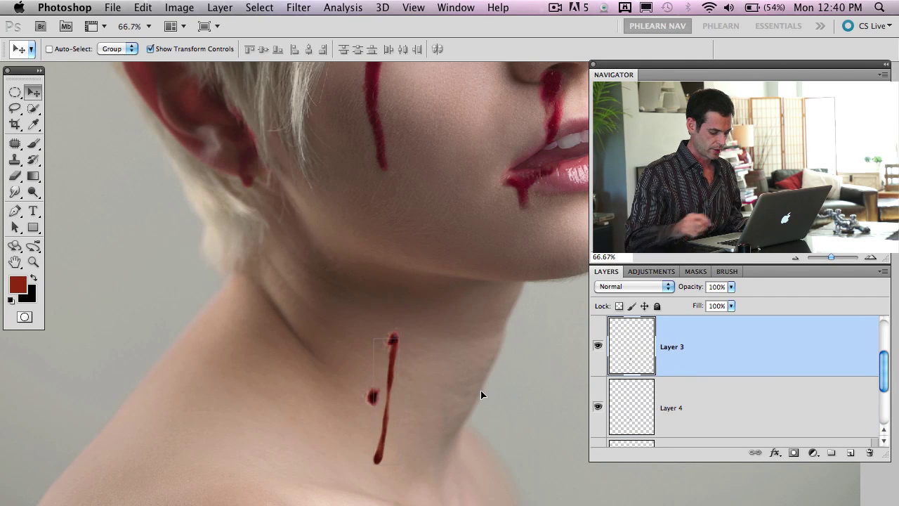
key(super+j)
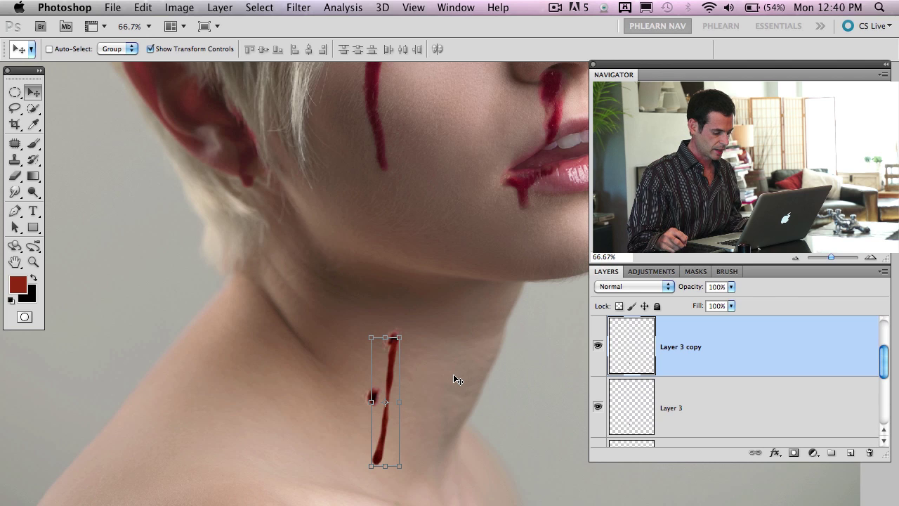
drag(397, 465, 413, 392)
key(Return)
drag(374, 425, 391, 456)
key(super+t)
key(Return)
- Lightly erase the edge of the short drip at 30% opacity and nudge the drip into line with the lower wound
key(e)
drag(361, 422, 365, 450)
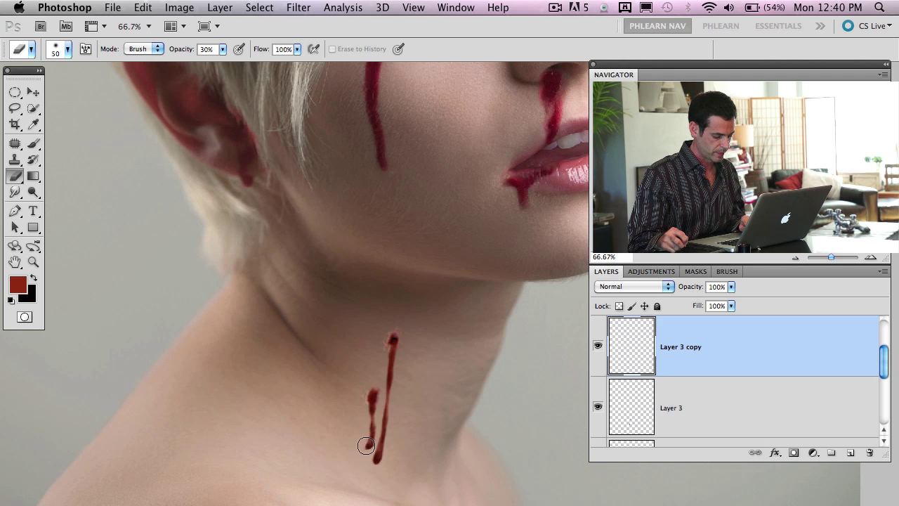
key(v)
key(Down)
key(Down)
key(Down)
key(Down)
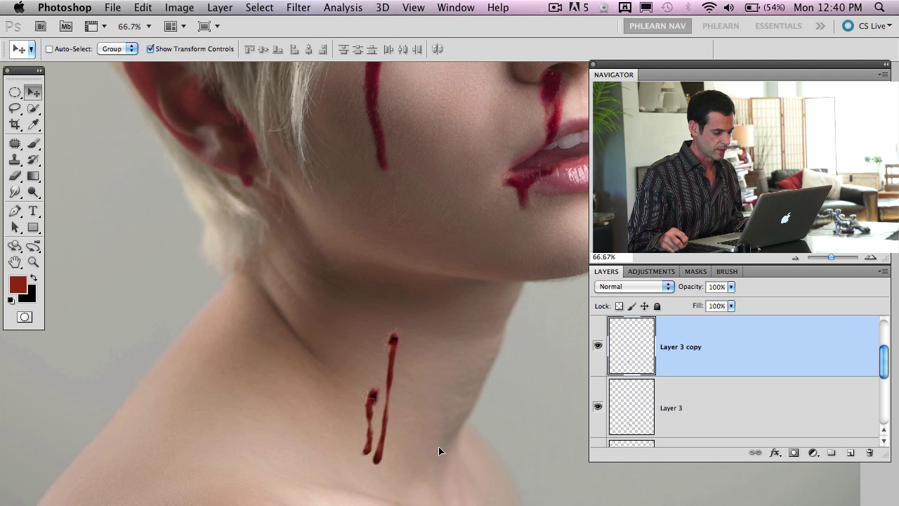
key(Down)
key(Down)
key(Down)
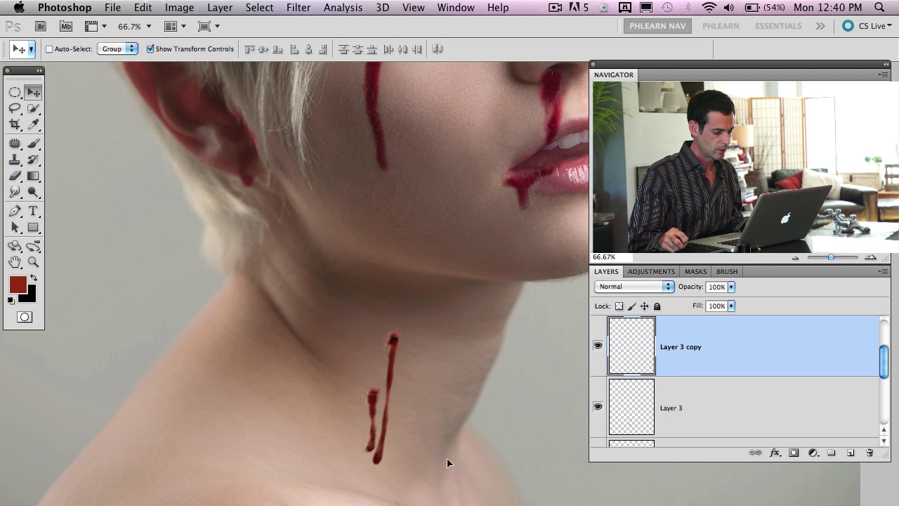
key(Down)
key(Down)
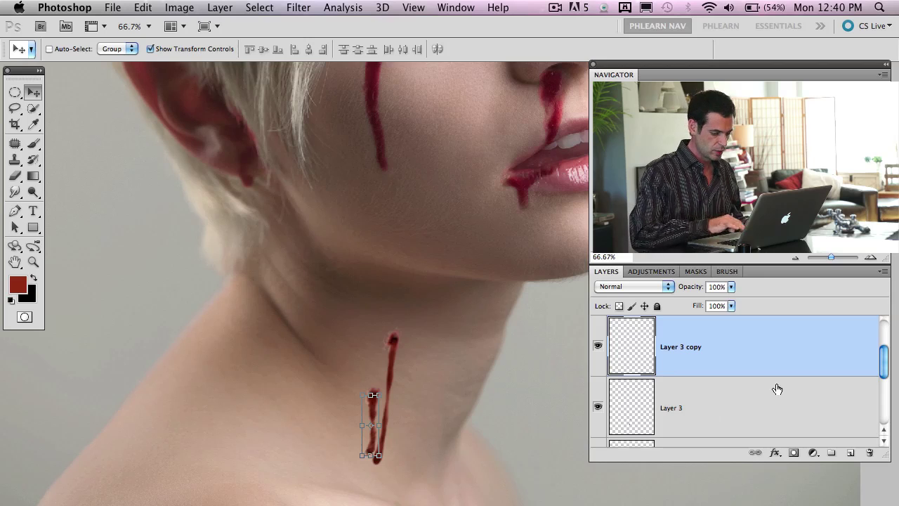
- On a new layer, paint a soft white dot above the wounds with a 200-pixel brush at 100% opacity
key(super+shift+alt+n)
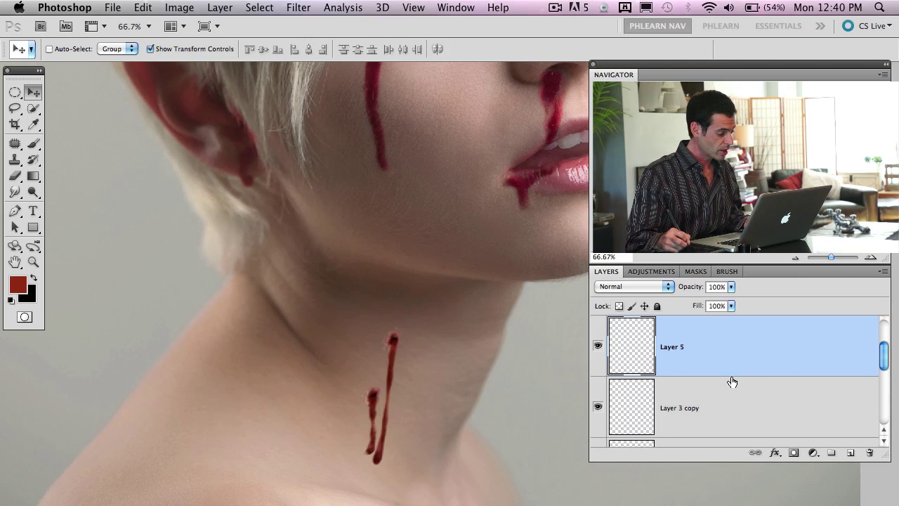
key(b)
key(d)
key(x)
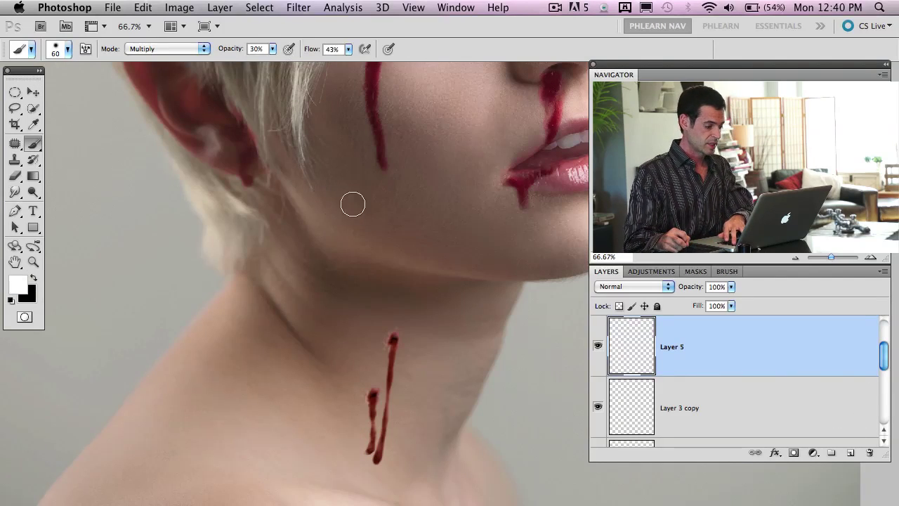
key(0)
key(bracketright)
key(bracketright)
key(bracketright)
key(bracketright)
key(bracketright)
key(bracketright)
key(bracketright)
key(bracketright)
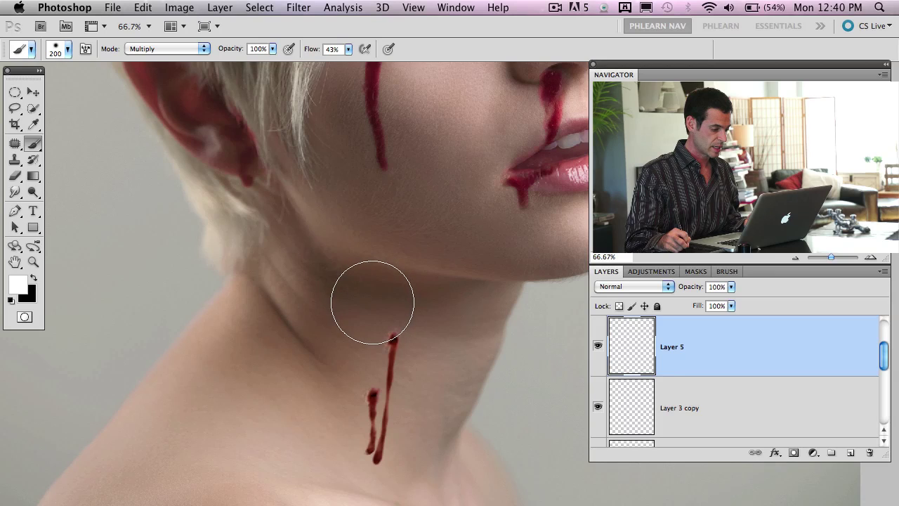
click(370, 303)
click(370, 303)
click(370, 303)
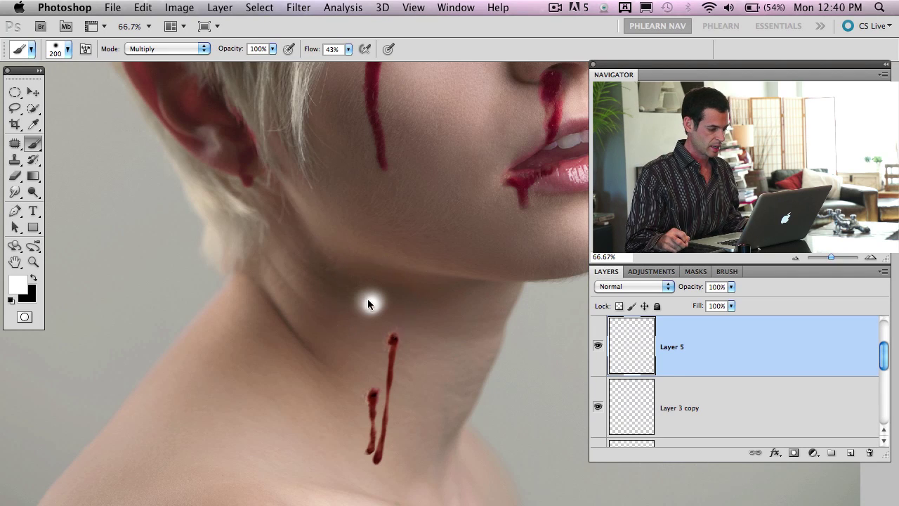
- Shrink the white dot to a tiny highlight and position it on the tip of the long drip
key(v)
drag(396, 324, 357, 288)
key(Return)
drag(424, 349, 451, 483)
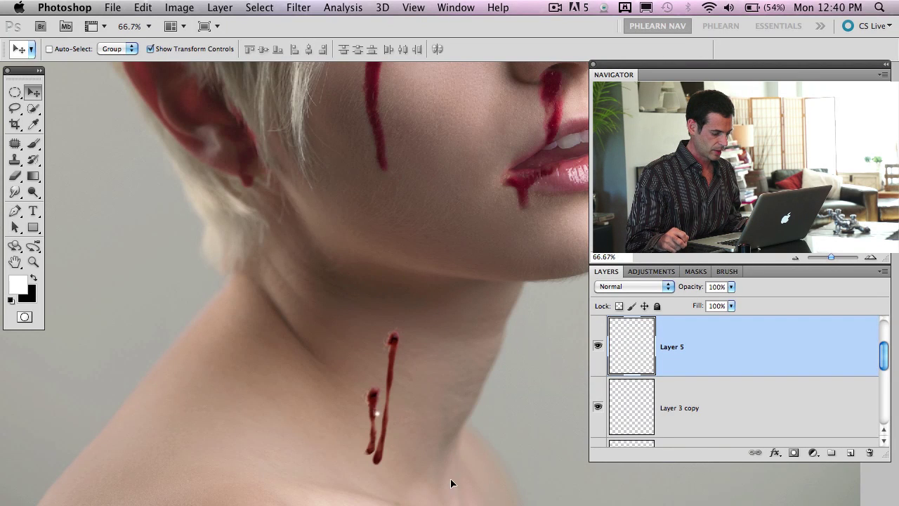
drag(385, 464, 376, 455)
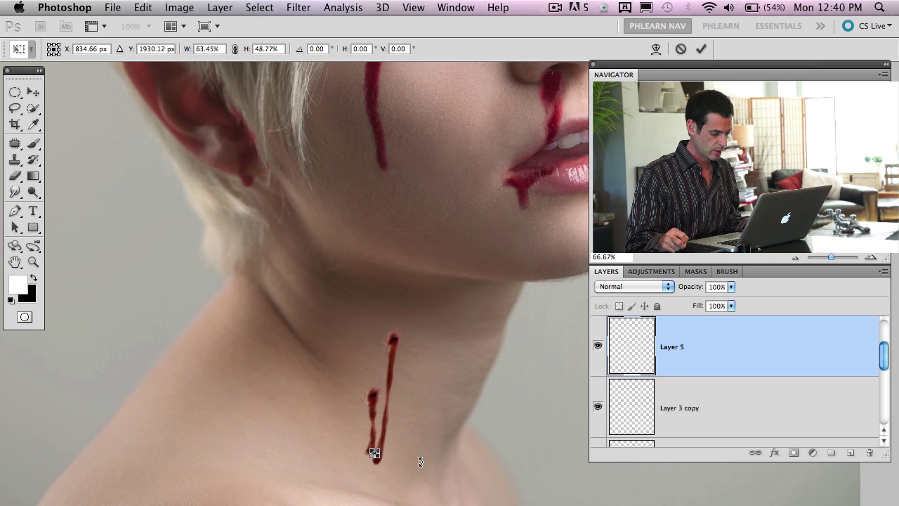
key(Return)
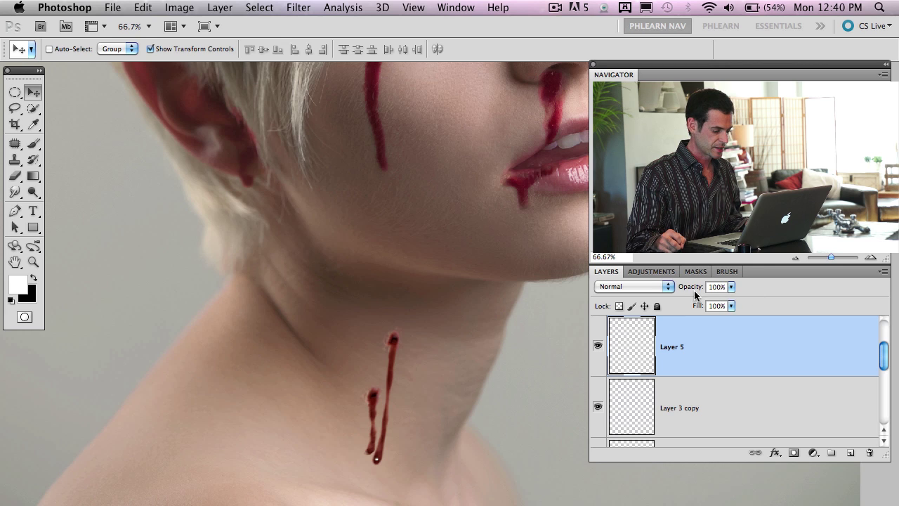
- Lower the highlight layer's opacity to 57% and place a duplicate of it on the tip of the short drip
drag(694, 295, 663, 288)
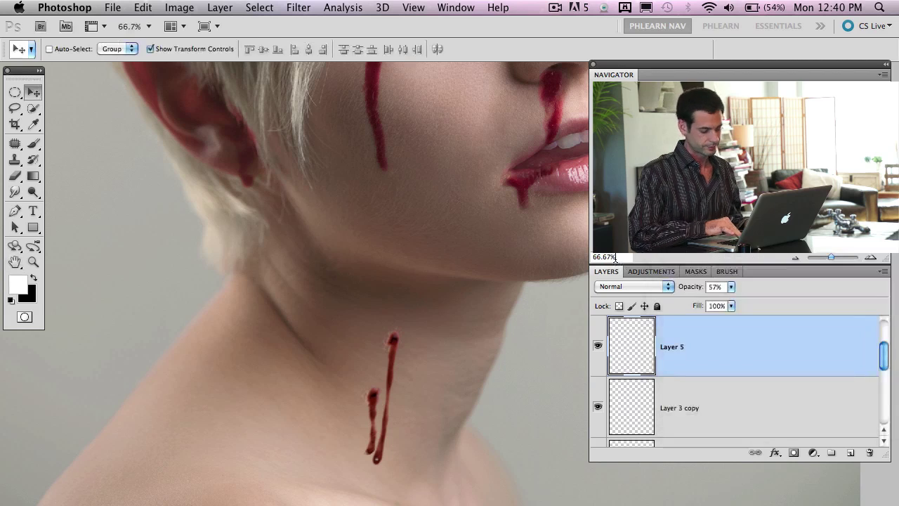
key(super+j)
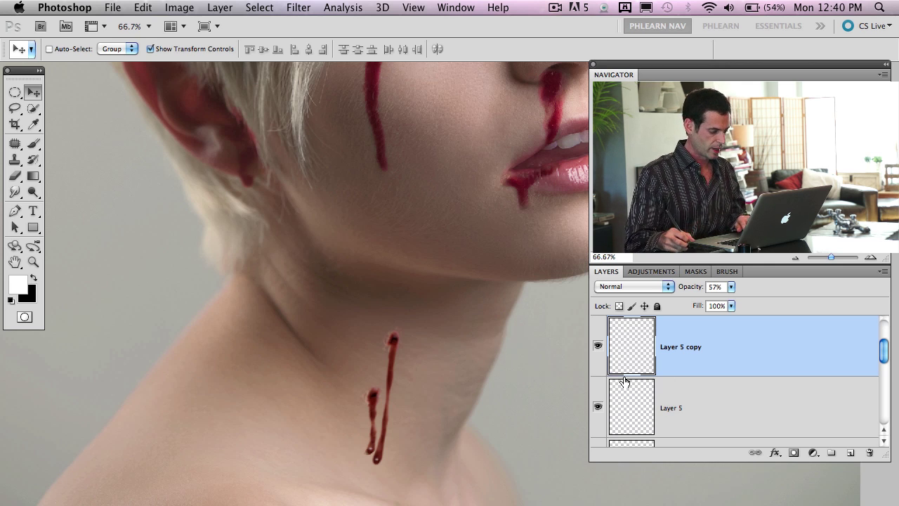
- On a new layer set to Overlay, paint red sampled from the mouth over the upper wound at 30% brush opacity
key(super+alt+shift+n)
key(b)
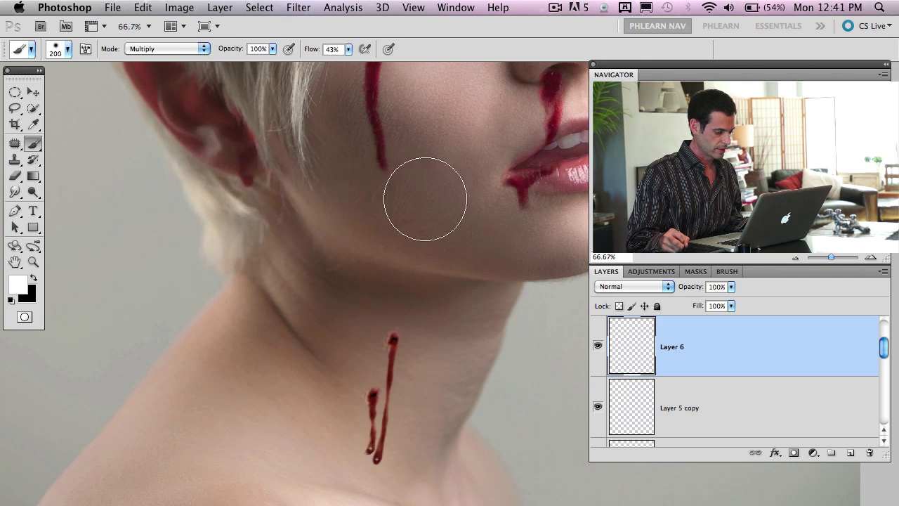
alt+click(562, 114)
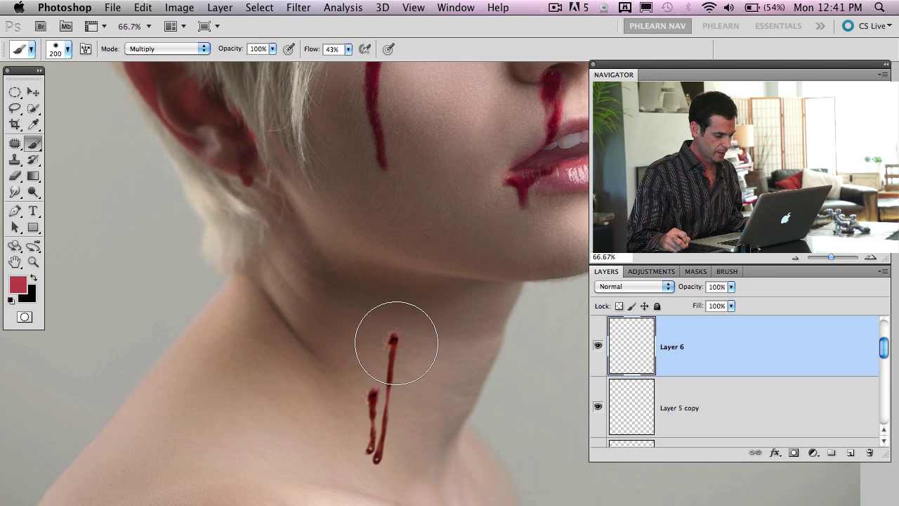
key(3)
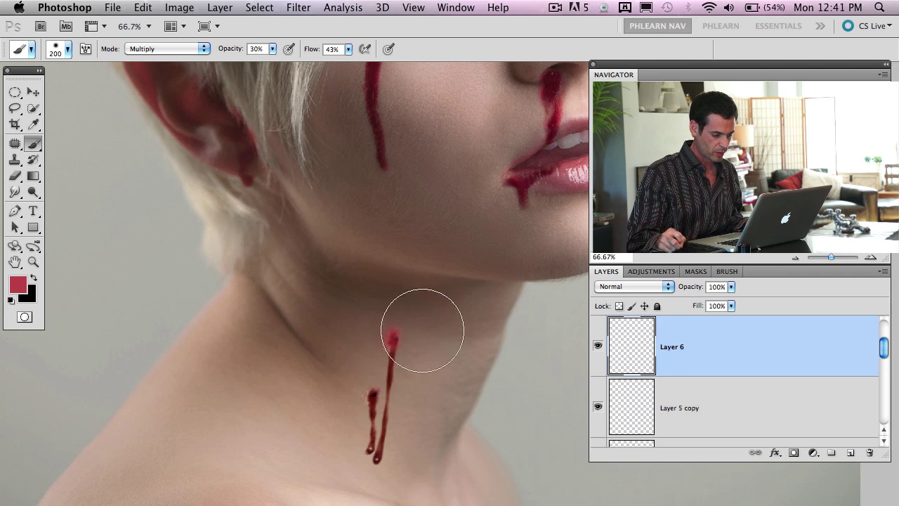
click(628, 286)
key(Return)
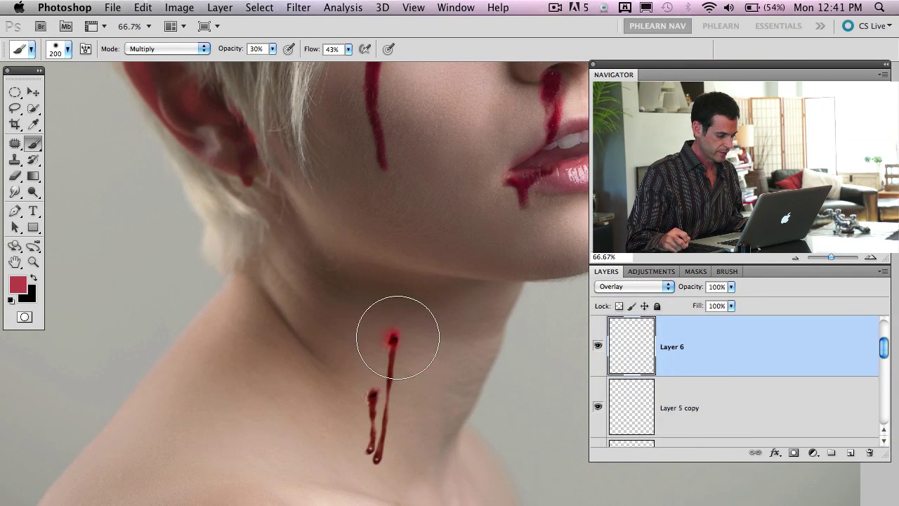
- Build up a soft red glow around the lower and upper wounds on the Overlay layer
click(369, 392)
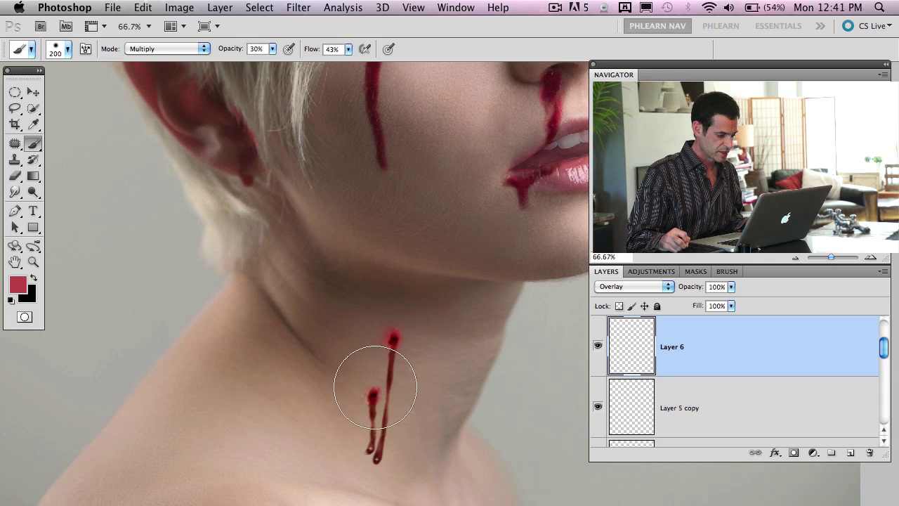
click(371, 395)
click(392, 343)
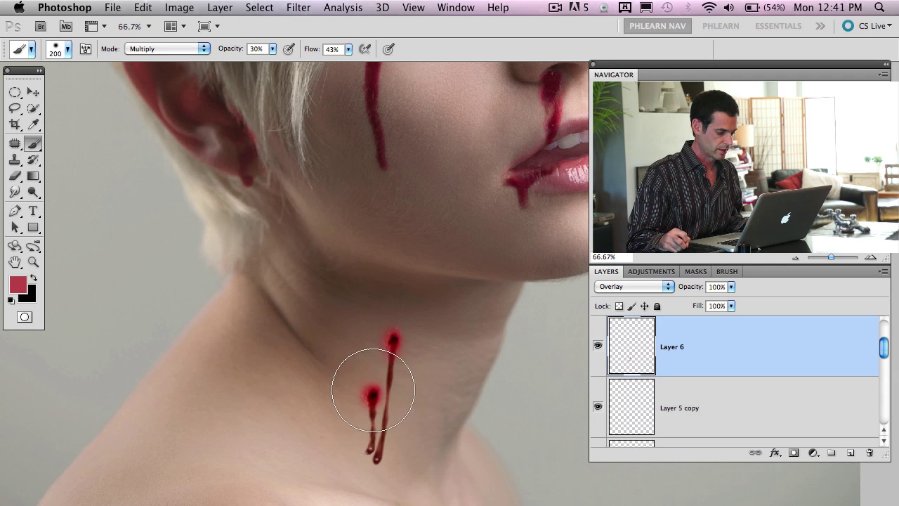
click(393, 342)
click(391, 344)
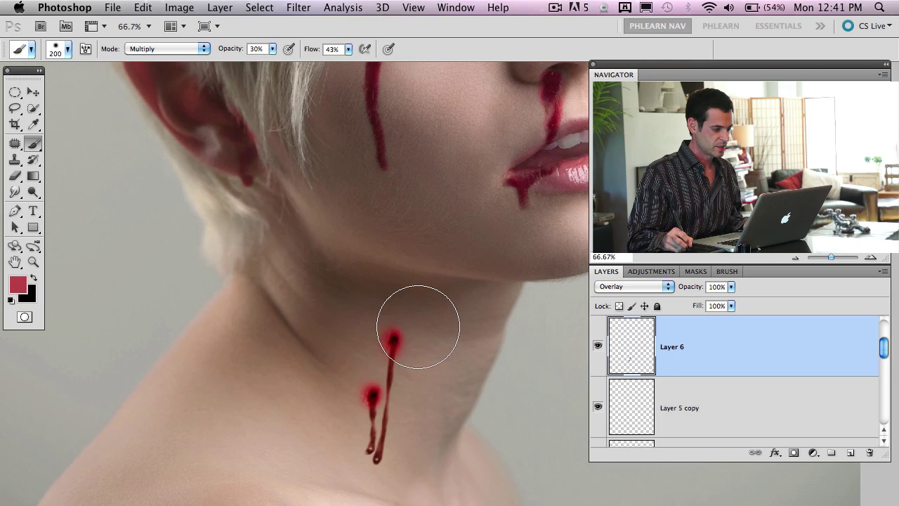
- Adjust the red glow on Layer 6 with Hue/Saturation: hue +4, saturation +13, lightness -46
key(super+u)
drag(348, 124, 184, 120)
click(154, 247)
drag(153, 246, 162, 248)
drag(154, 289, 121, 286)
drag(153, 209, 156, 210)
click(303, 137)
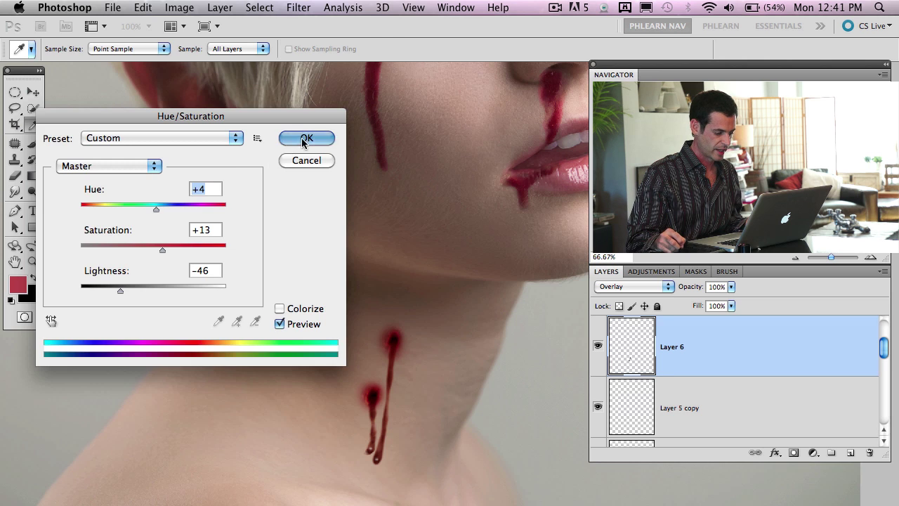
- Compare the neck with and without the red glow on Layer 6 and reduce that layer's opacity to 66%
click(598, 346)
click(598, 346)
click(598, 346)
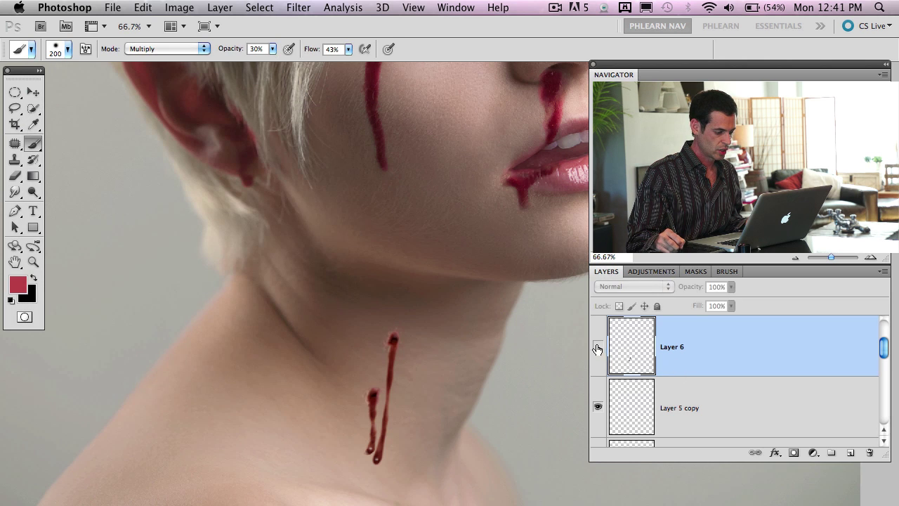
click(598, 347)
drag(692, 286, 663, 286)
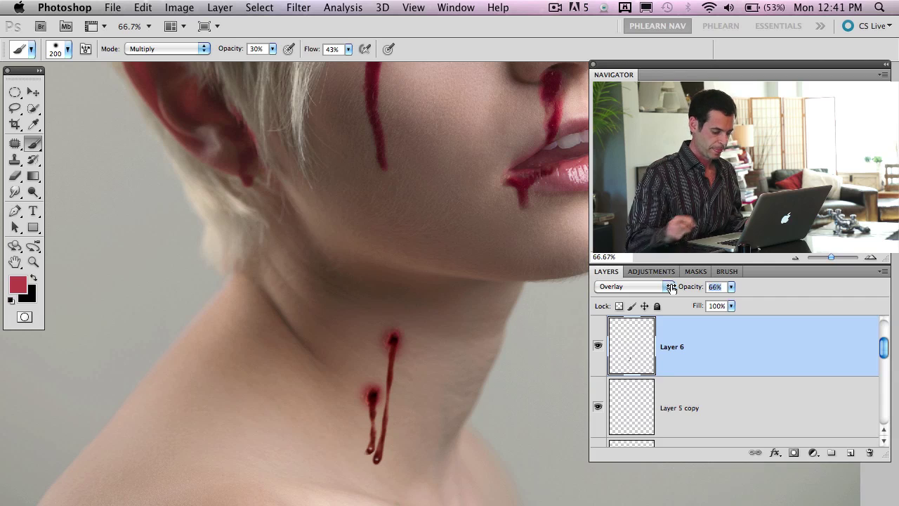
- On a new layer, paint small white highlights beside both neck wounds using a 60-pixel brush at 20% opacity
key(super+shift+alt+n)
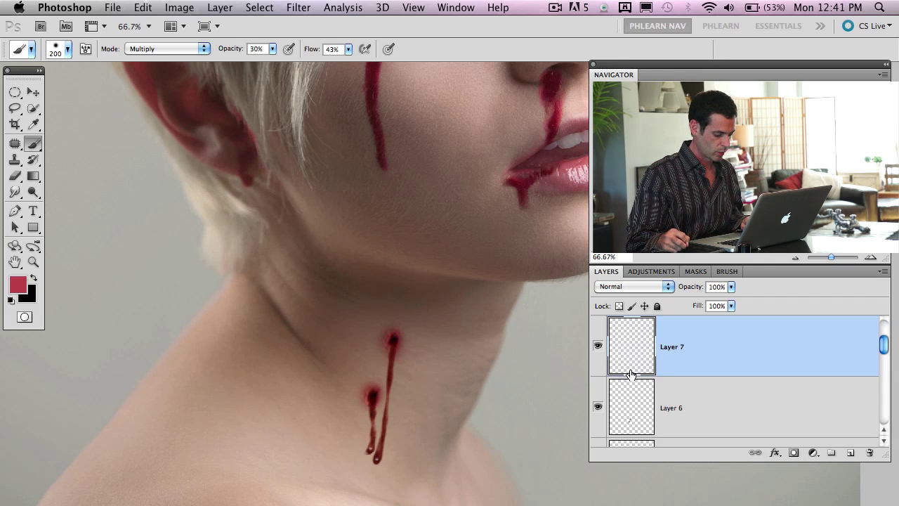
drag(359, 341, 333, 344)
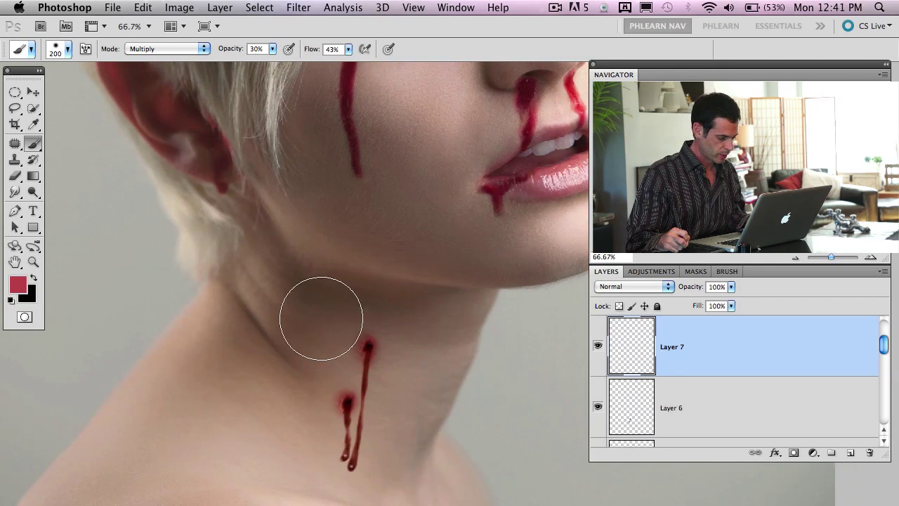
key(d)
key(x)
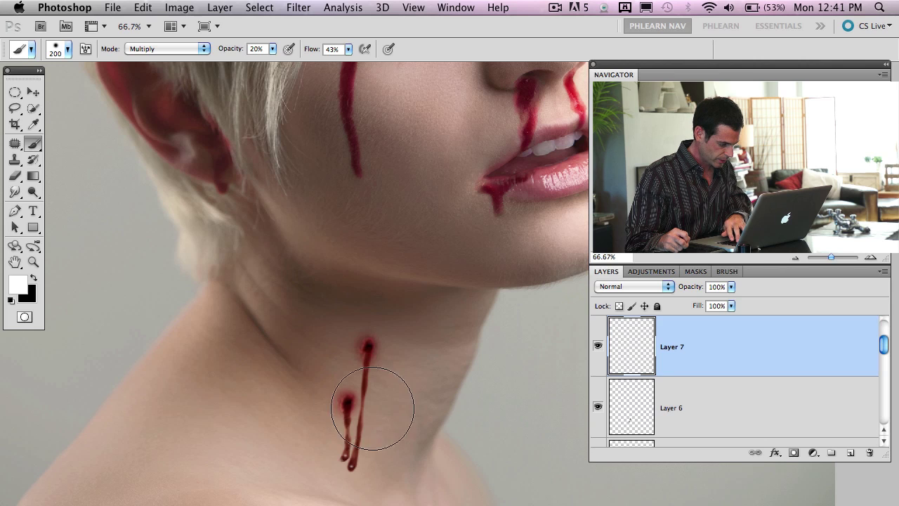
key(bracketleft)
key(bracketleft)
key(bracketleft)
key(bracketleft)
key(2)
key(bracketleft)
key(bracketleft)
key(bracketleft)
key(bracketleft)
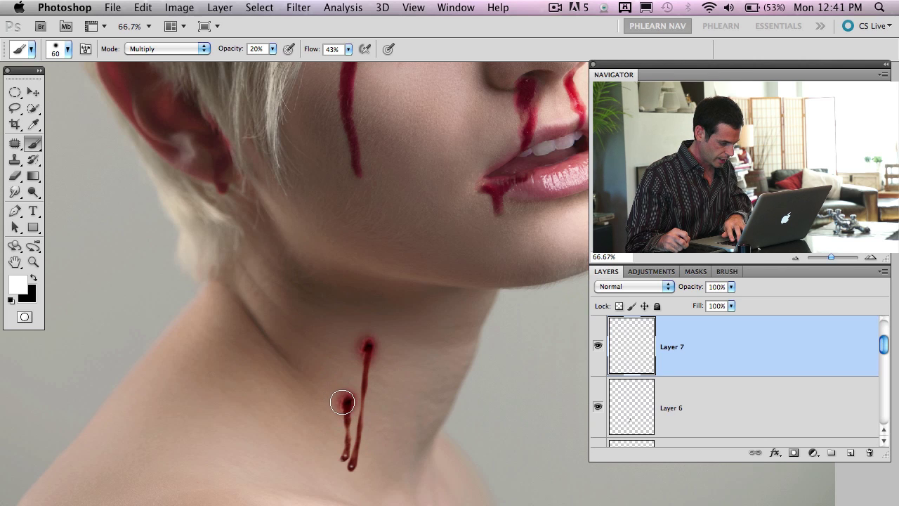
click(342, 400)
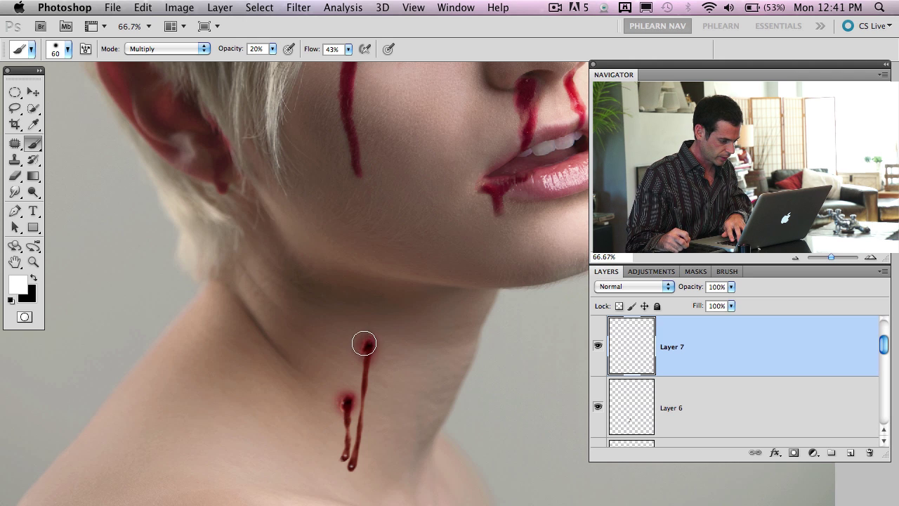
click(362, 350)
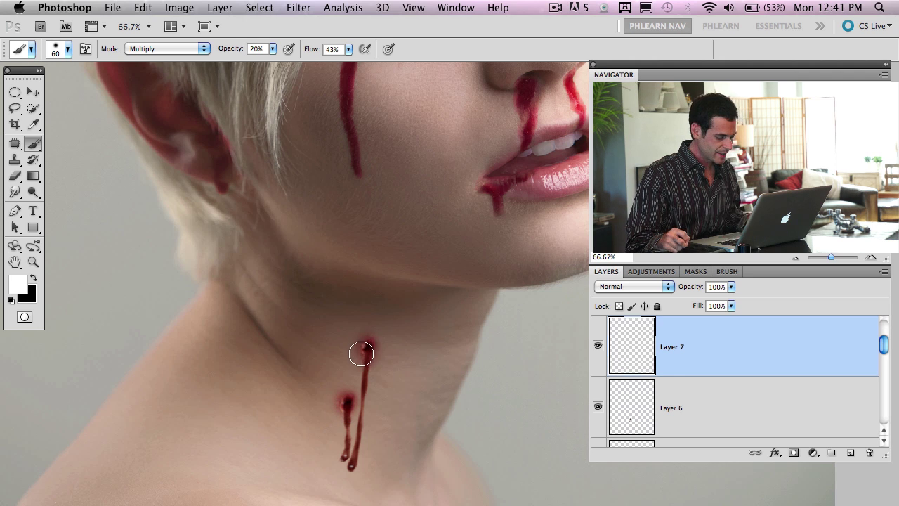
- Erase the excess white highlight around the upper neck wound with a 60-pixel eraser at 100% opacity
key(e)
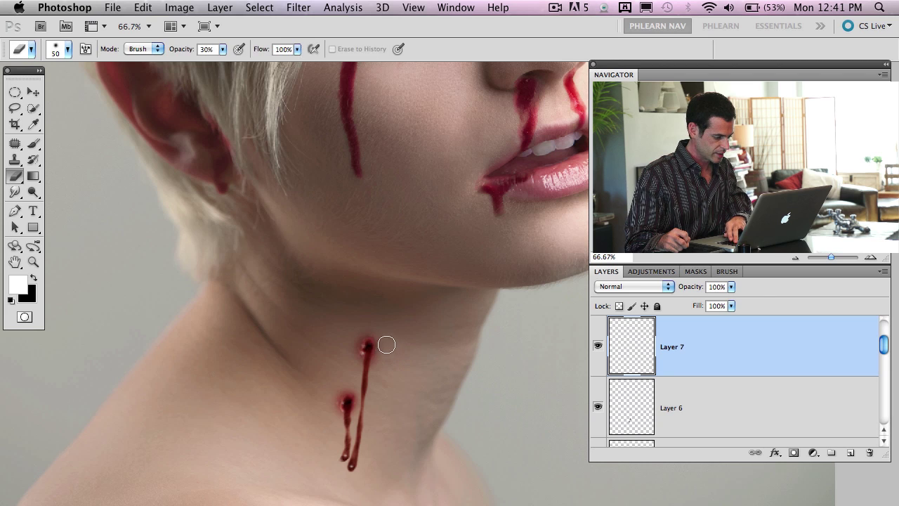
key(bracketright)
key(bracketright)
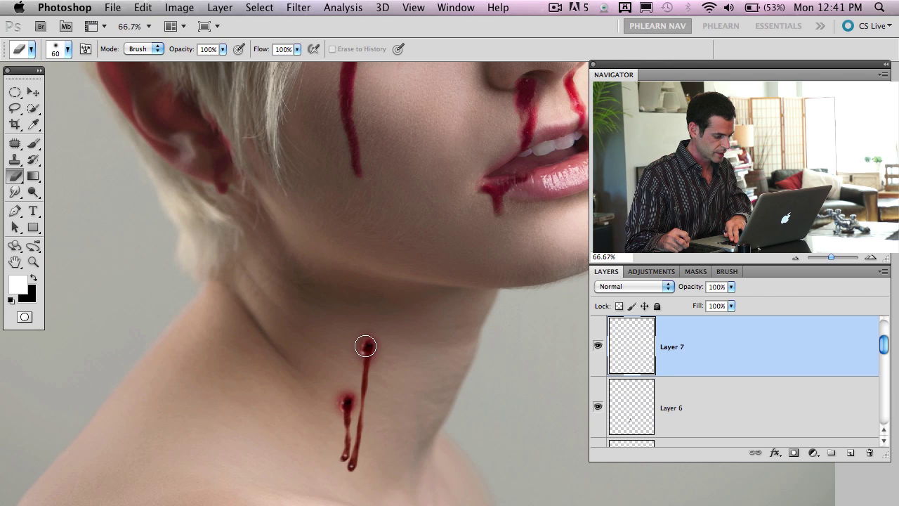
drag(364, 355, 363, 356)
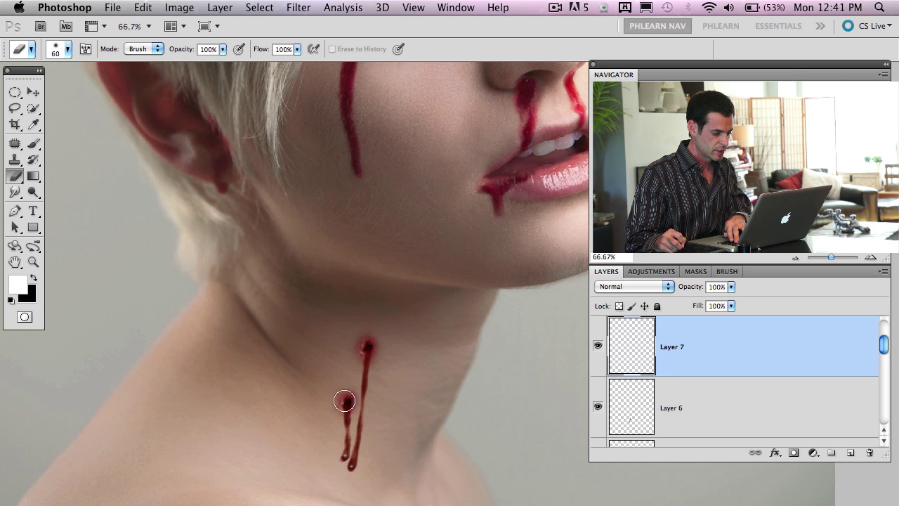
- Compare the neck wounds with and without the Layer 7 highlights and reduce that layer's opacity to 79%
click(598, 346)
click(598, 346)
click(599, 346)
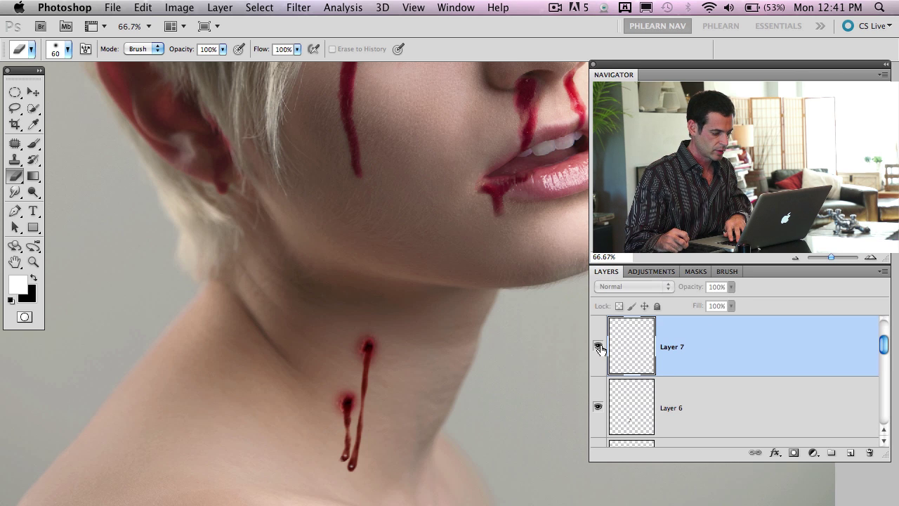
click(598, 346)
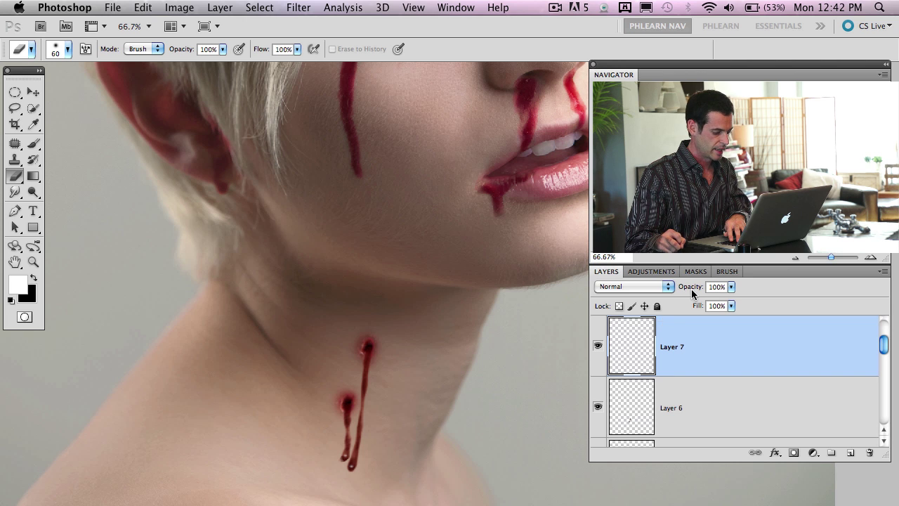
drag(688, 294, 677, 295)
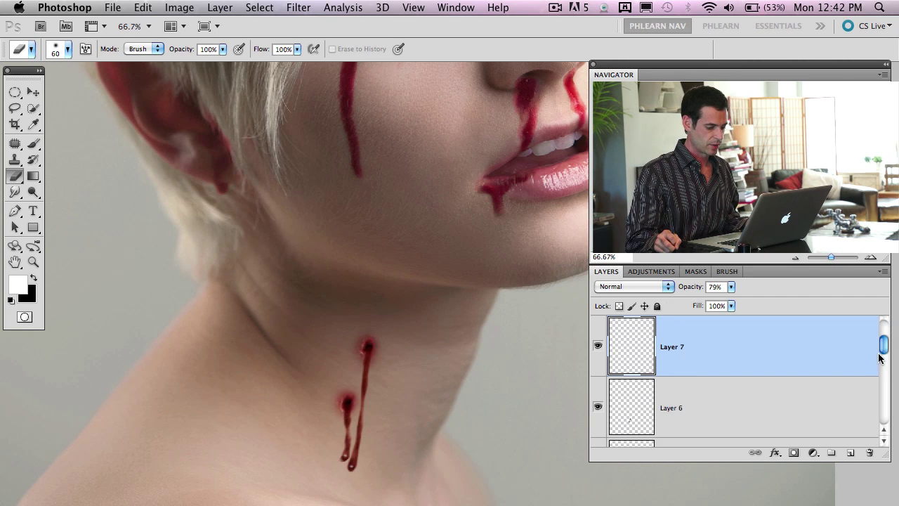
- Examine the neck wounds in the context of the whole portrait and in close-up
drag(886, 344, 886, 333)
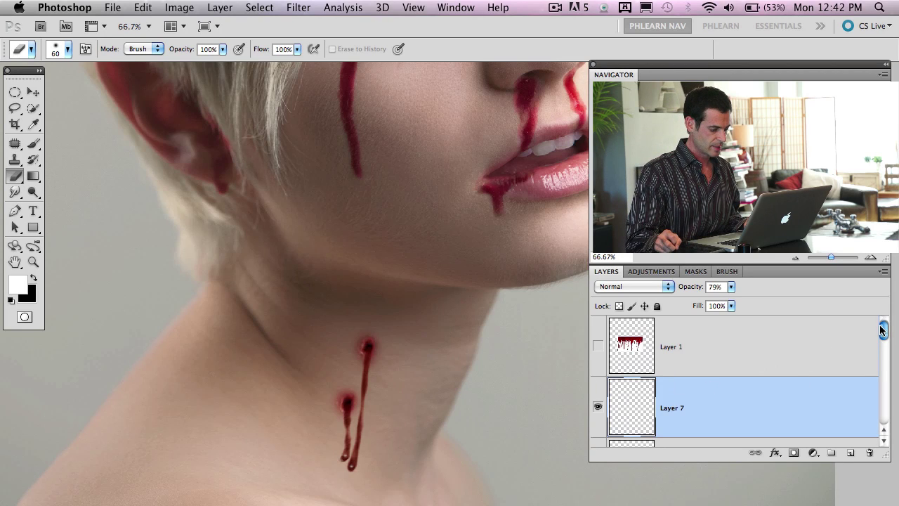
drag(883, 330, 888, 344)
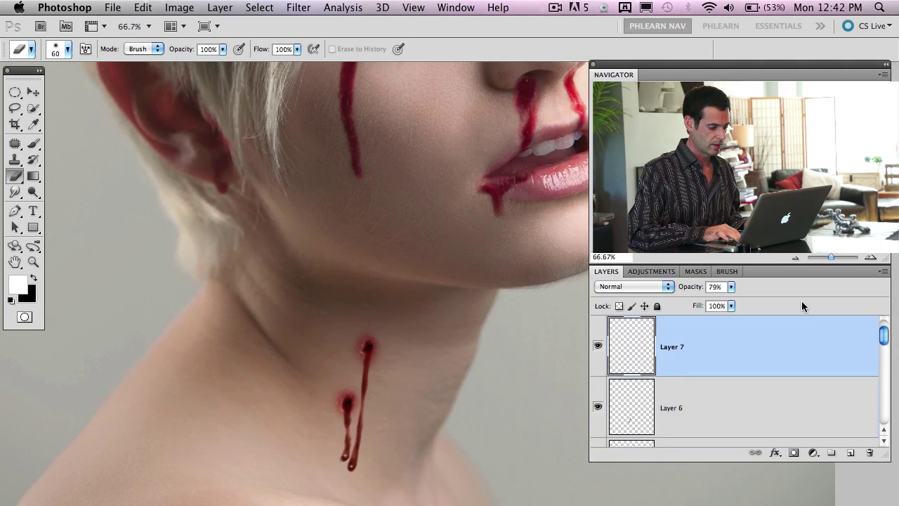
key(super+minus)
key(super+minus)
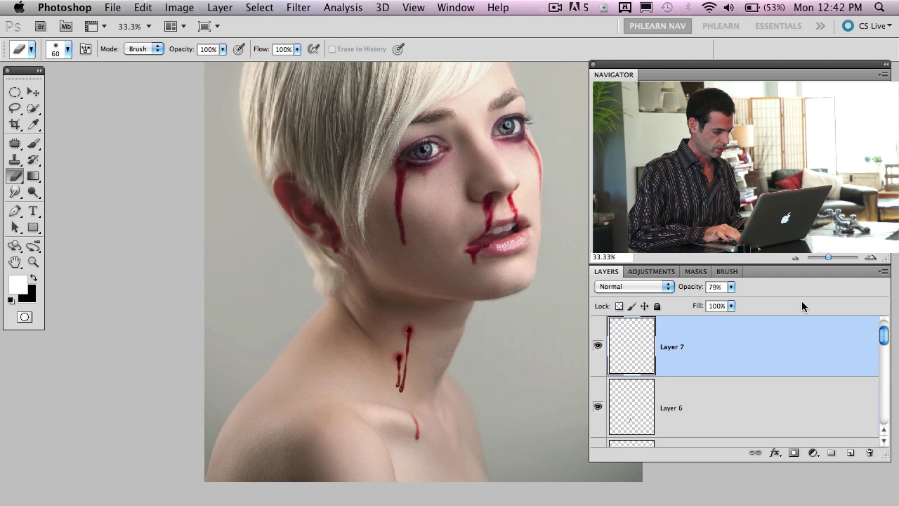
key(super+1)
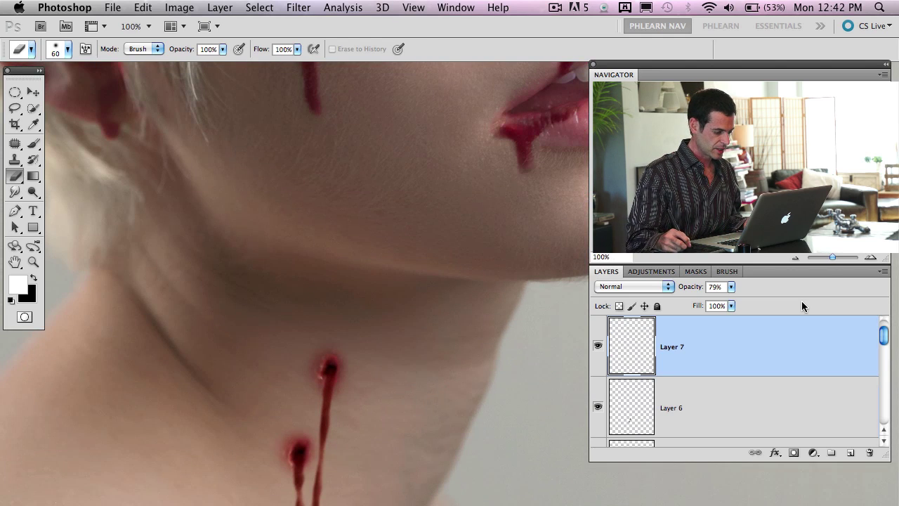
drag(461, 477, 503, 391)
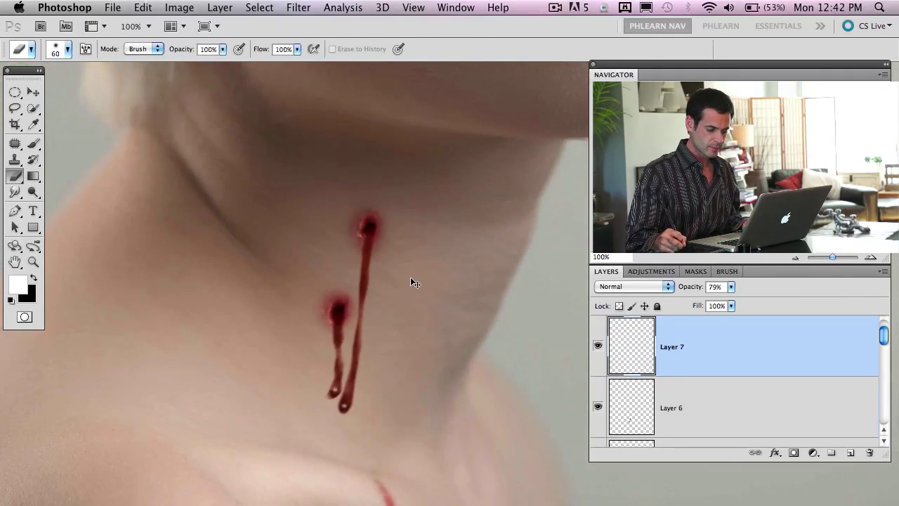
key(super+minus)
key(super+minus)
scroll(478, 353, up, 3)
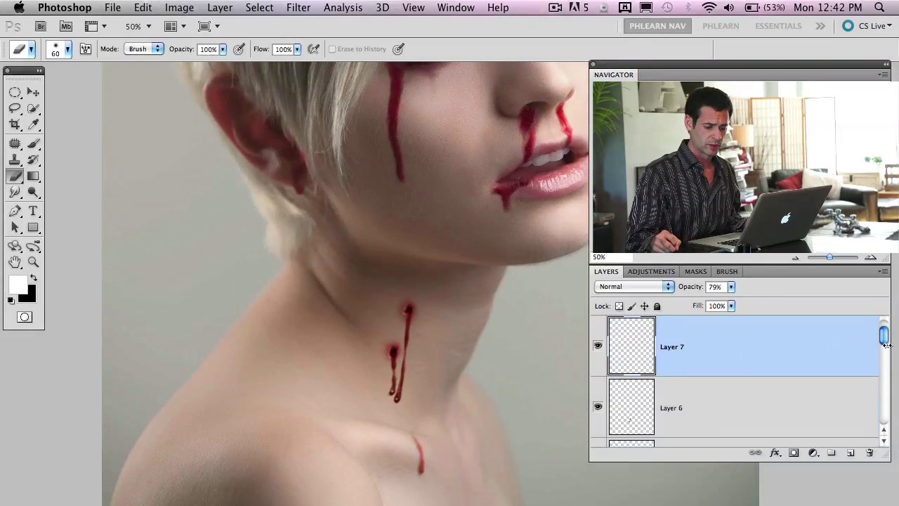
- Group the layers from Layer 7 down to Layer 2 and stamp all visible layers onto a new layer
drag(883, 337, 883, 413)
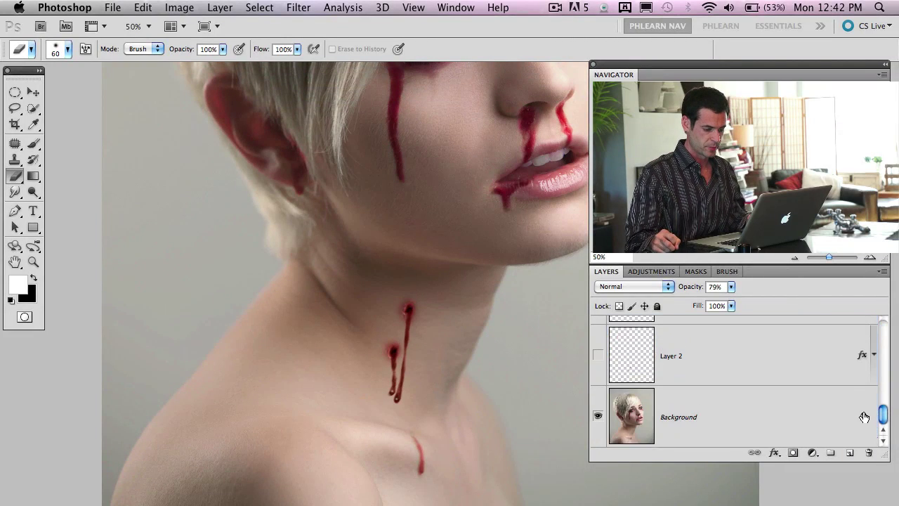
click(825, 370)
key(super+g)
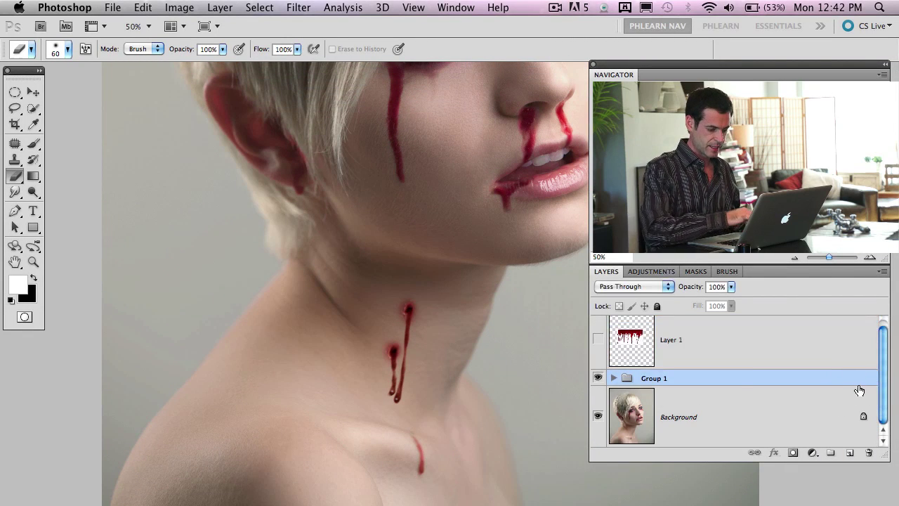
key(super+alt+shift+e)
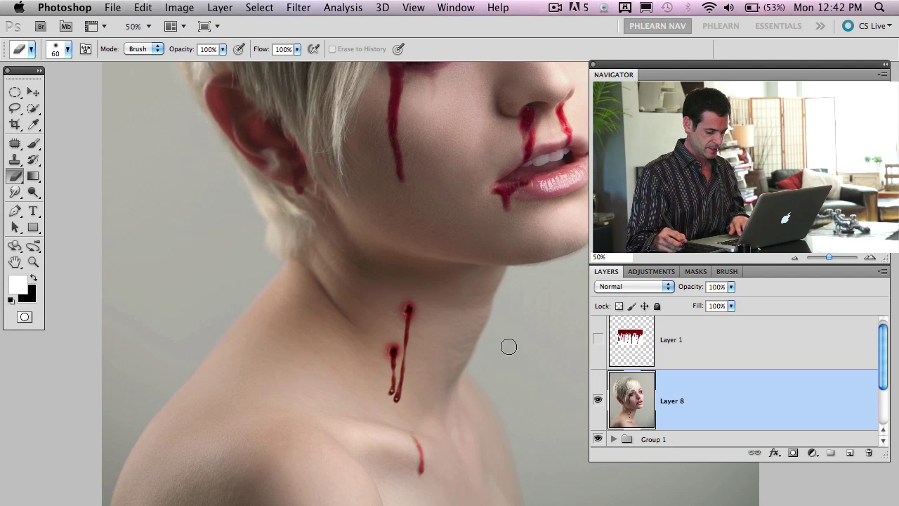
- Select an elliptical area around the neck wounds on Layer 8, blur it with a 2.4-pixel radius, and deselect
key(m)
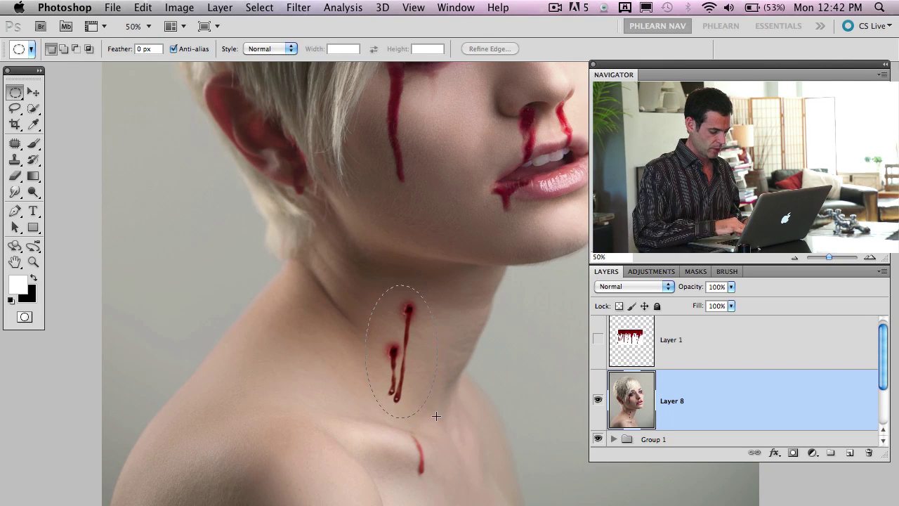
drag(435, 416, 435, 416)
key(super+alt+f)
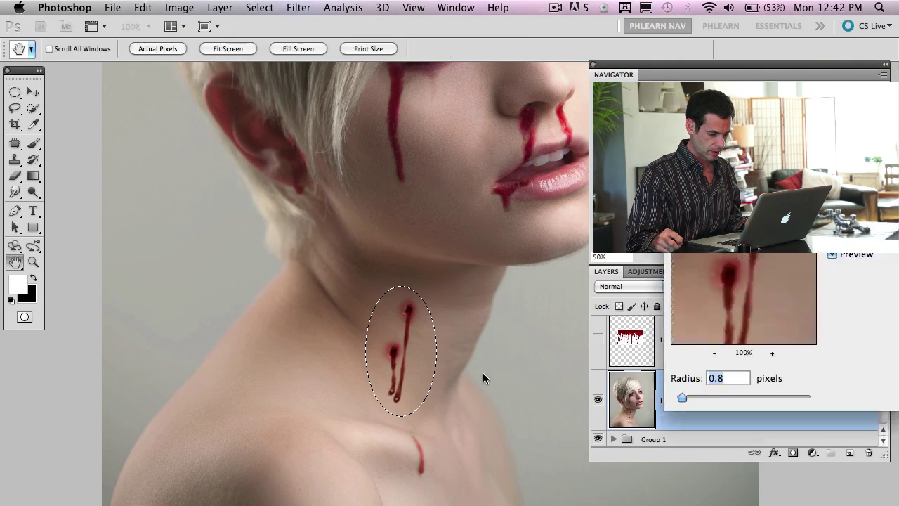
drag(687, 395, 694, 396)
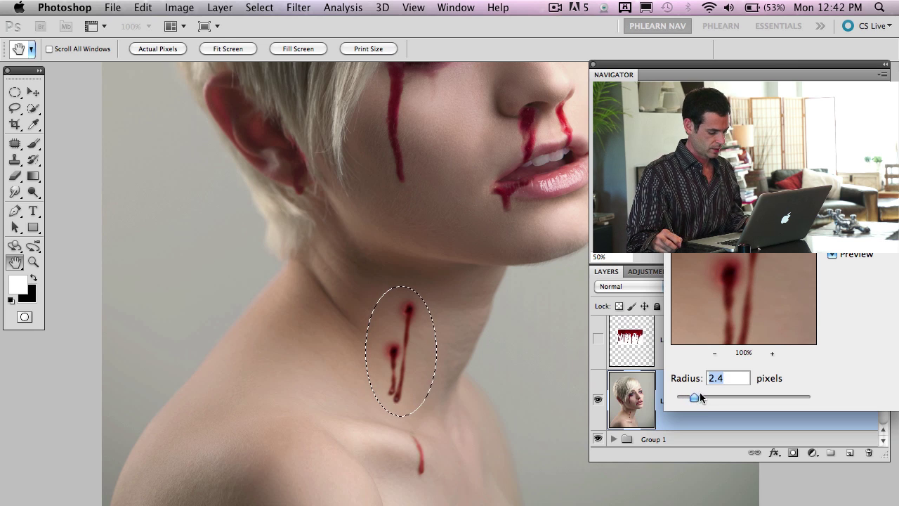
key(Return)
key(super+d)
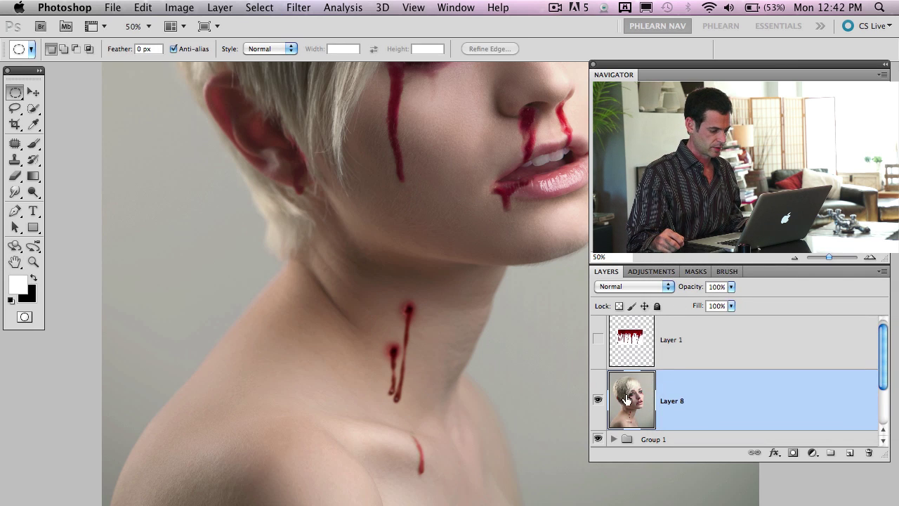
- Compare the neck wounds with and without the blurred Layer 8
click(598, 399)
click(598, 398)
click(600, 397)
click(600, 395)
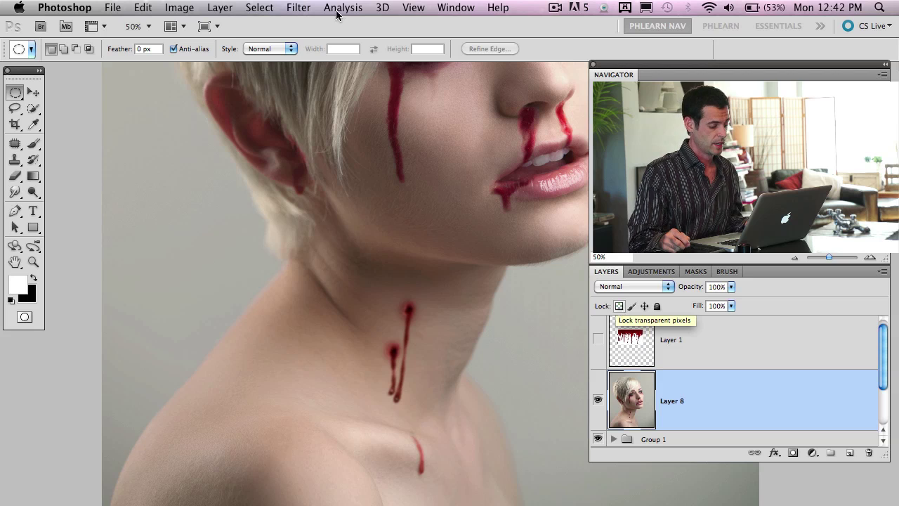
- Smudge the two blood drips on the neck on Layer 8 with a 180-pixel brush at 50% strength, bending them slightly
drag(460, 305, 406, 352)
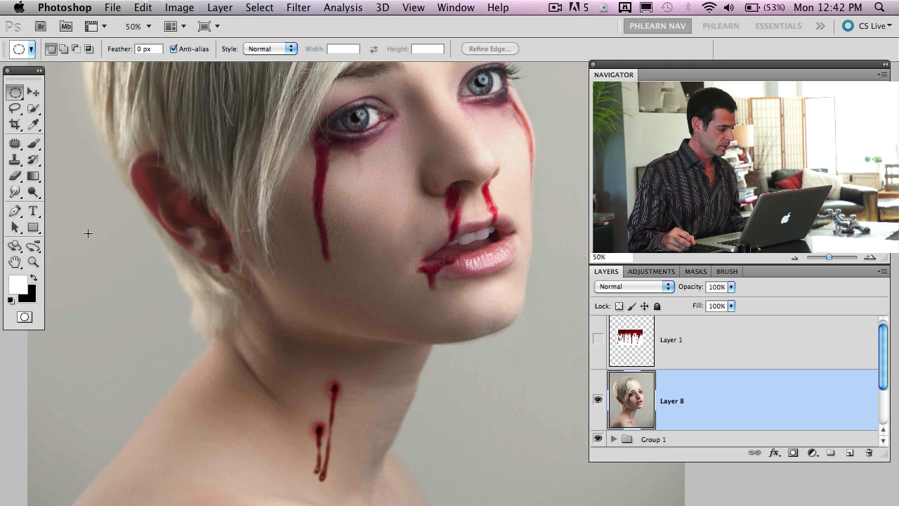
click(14, 192)
click(73, 216)
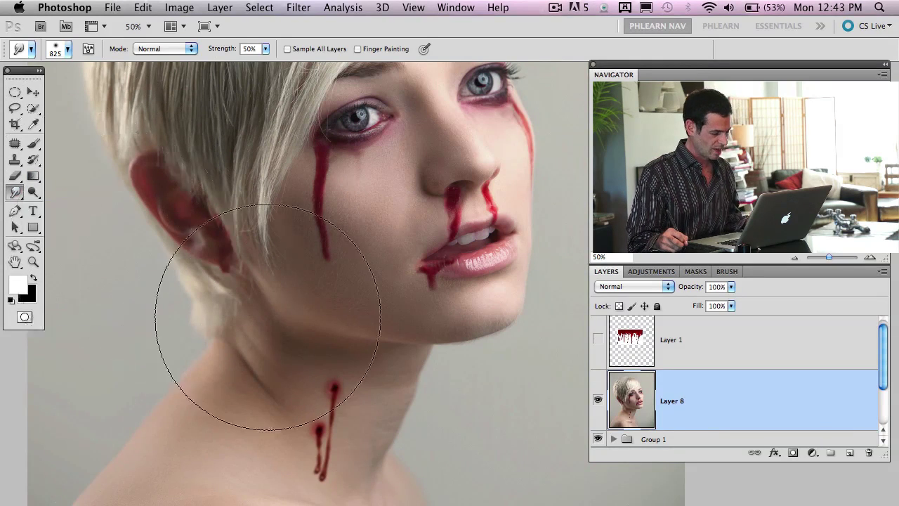
drag(372, 354, 245, 354)
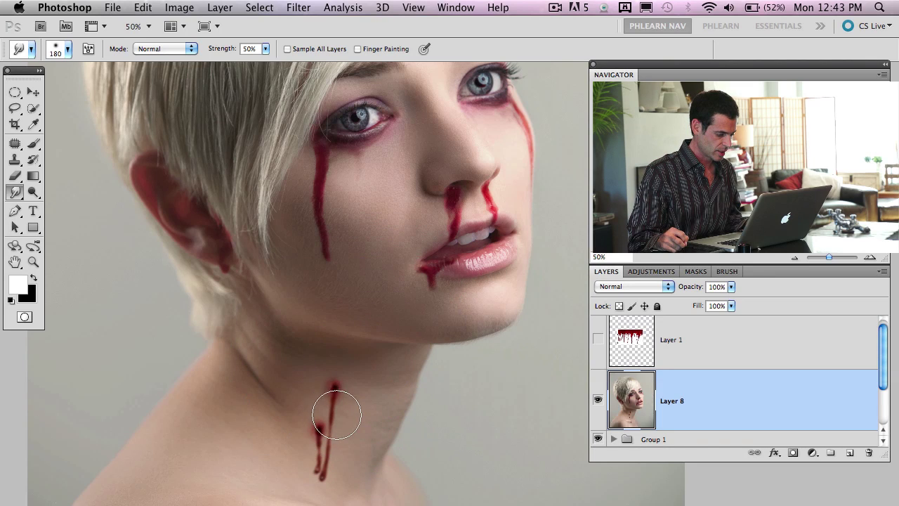
drag(330, 412, 329, 412)
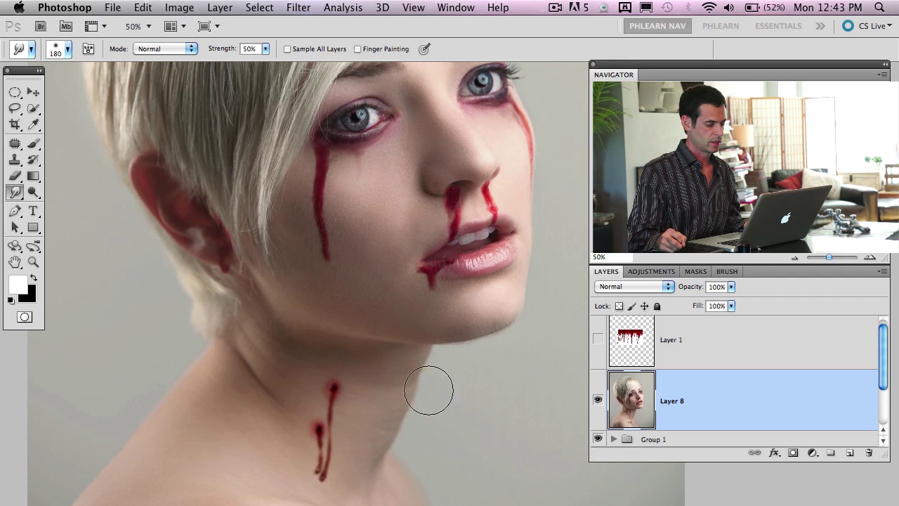
drag(427, 385, 451, 416)
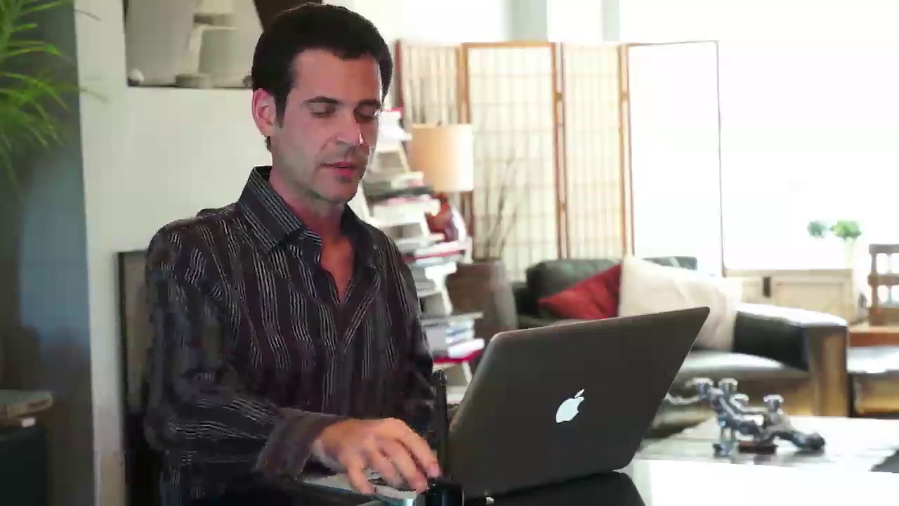